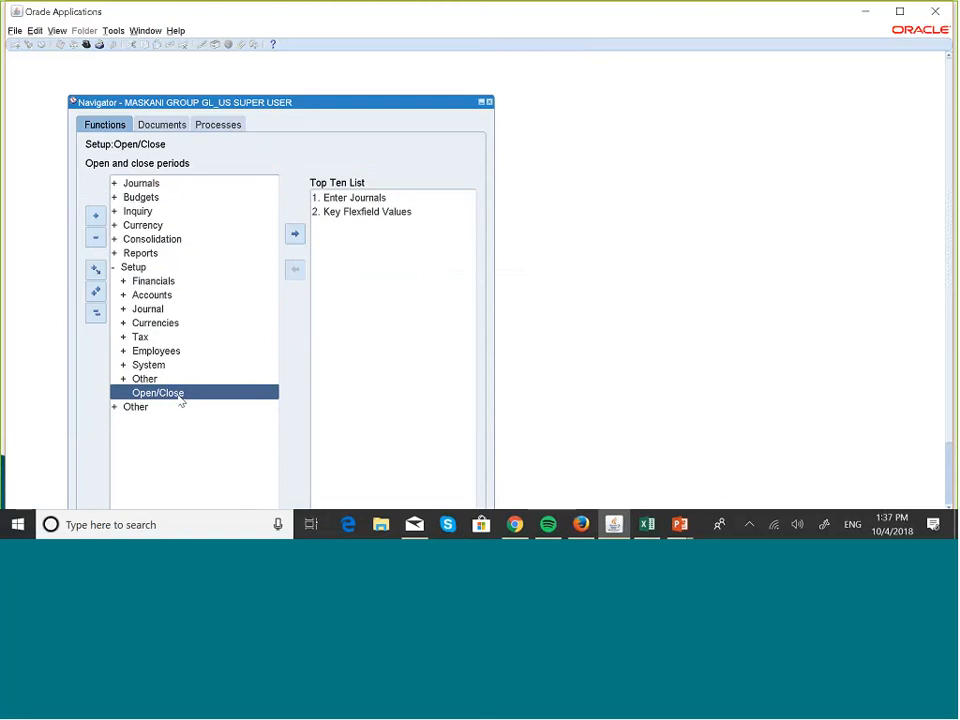
Step: Open the JUN-18 accounting period for MASKANI GROUP US LEDGER and close the periods form
{"action": "double_click", "coordinate": [180, 396]}
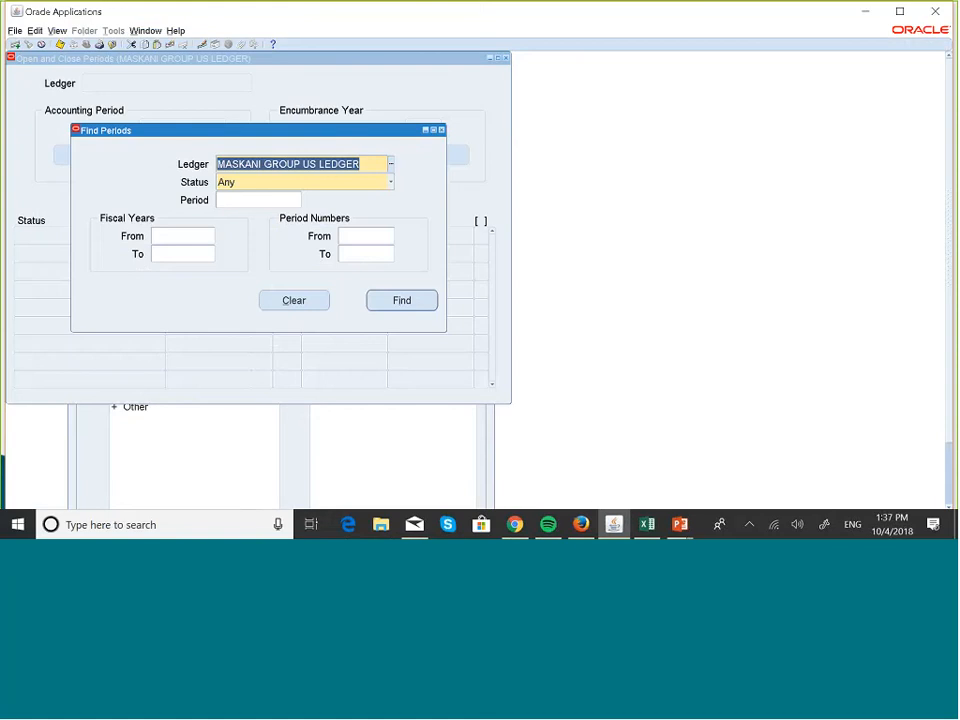
{"action": "left_click", "coordinate": [394, 300]}
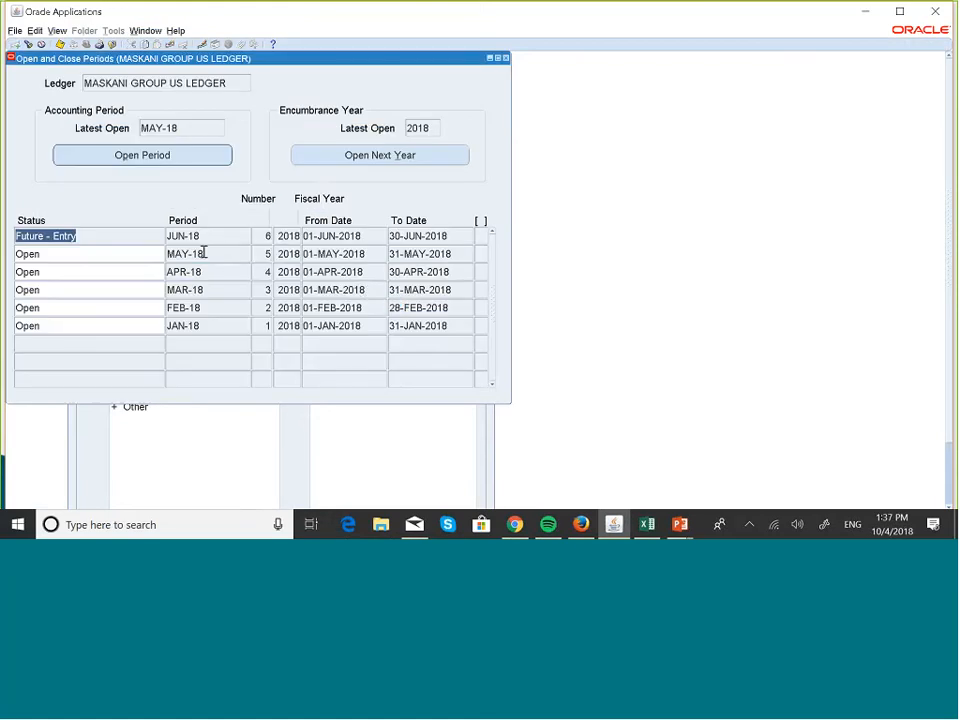
{"action": "left_click", "coordinate": [158, 158]}
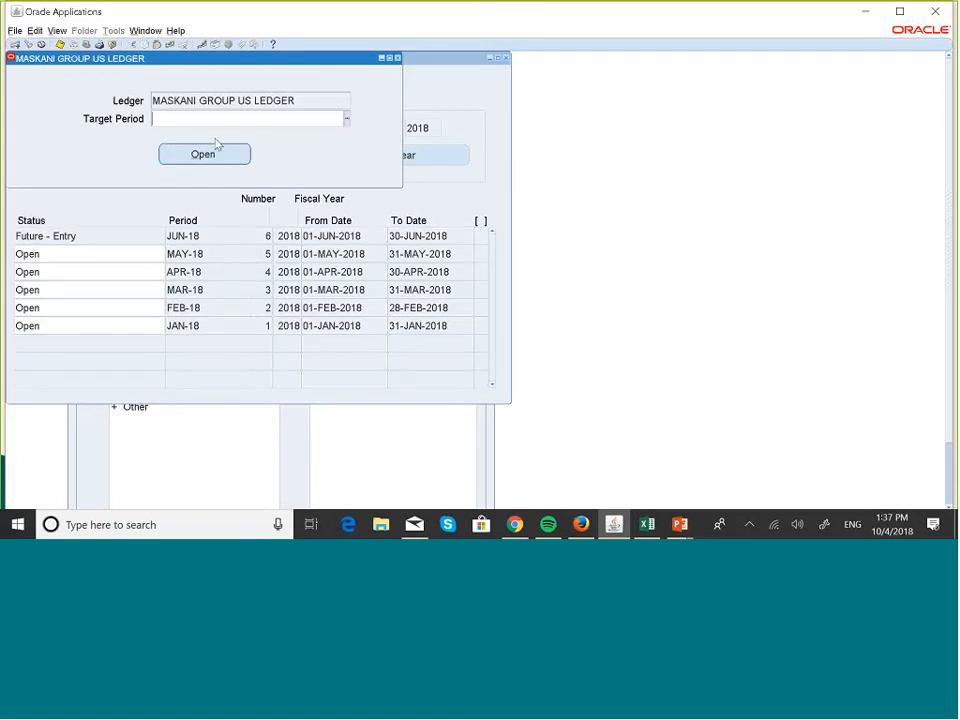
{"action": "type", "text": "jun"}
{"action": "left_click", "coordinate": [221, 155]}
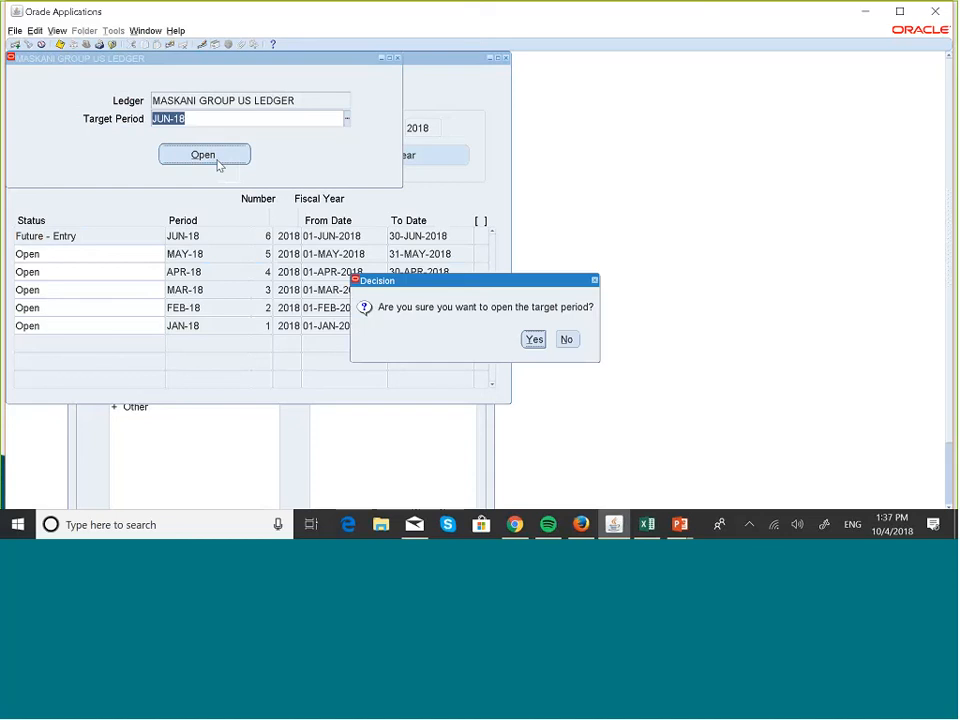
{"action": "left_click", "coordinate": [534, 339]}
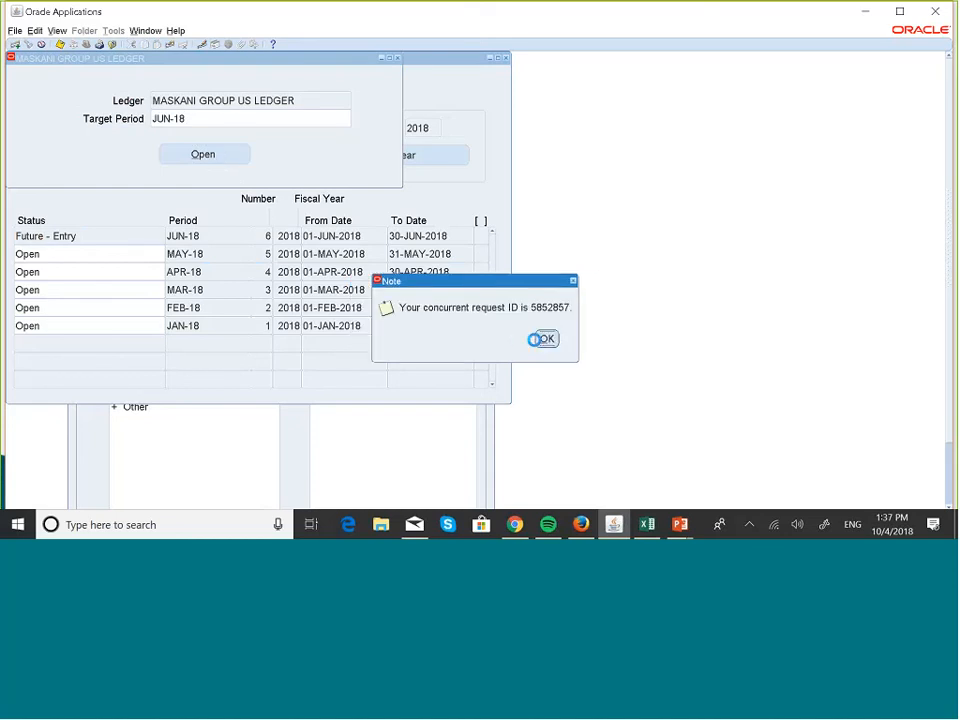
{"action": "left_click", "coordinate": [546, 339]}
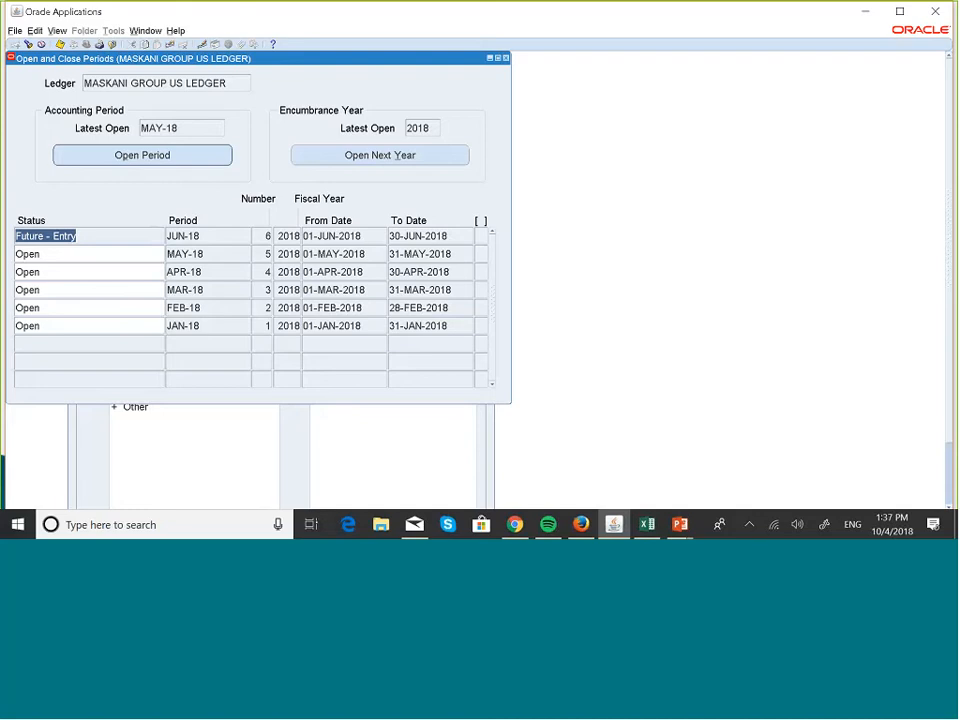
{"action": "left_click", "coordinate": [506, 58]}
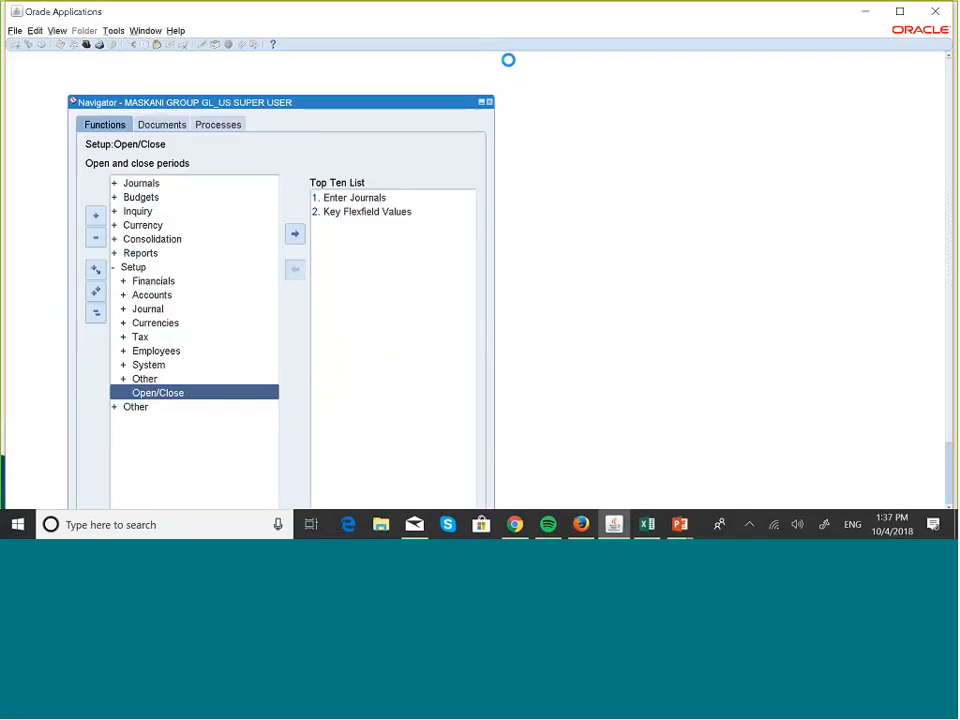
Step: Collapse the navigator tree and start a new journal from Enter Journals
{"action": "left_click", "coordinate": [96, 313]}
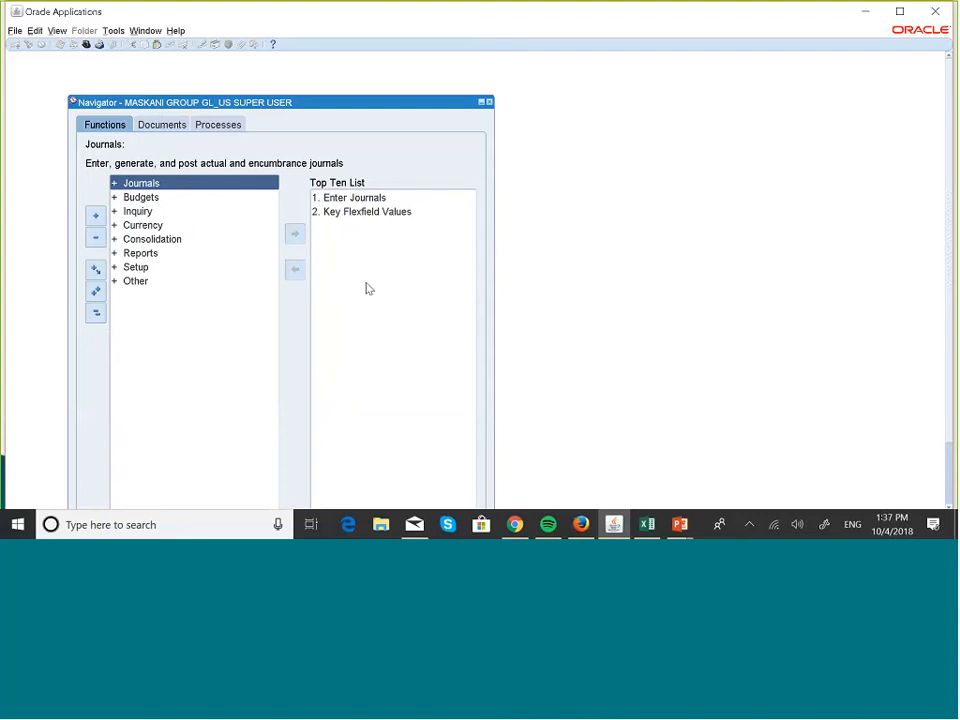
{"action": "left_click", "coordinate": [345, 198]}
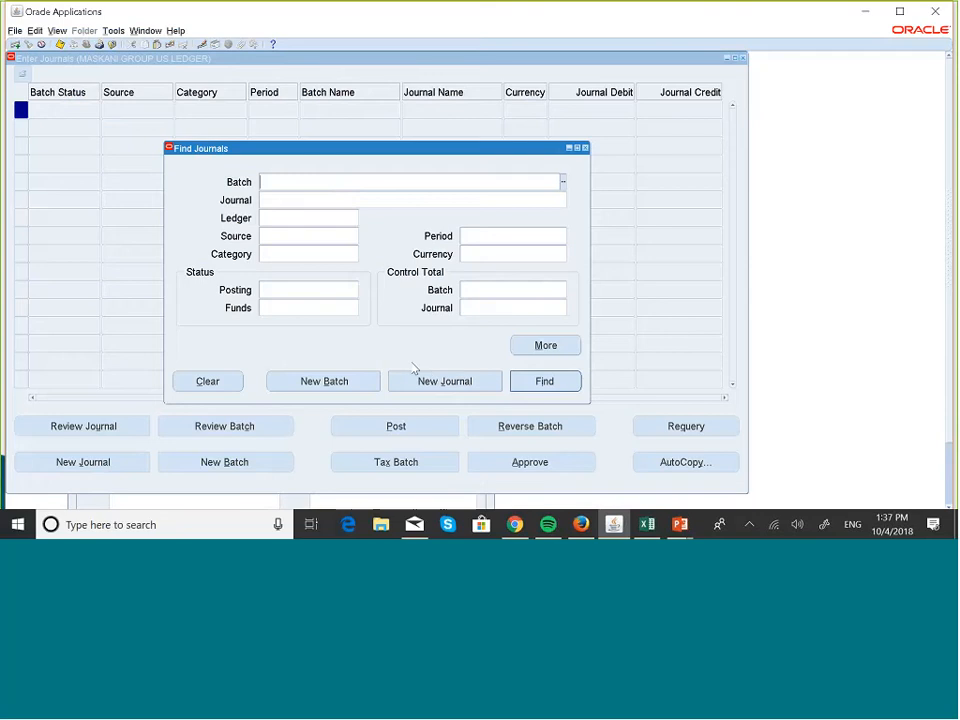
{"action": "left_click", "coordinate": [443, 383]}
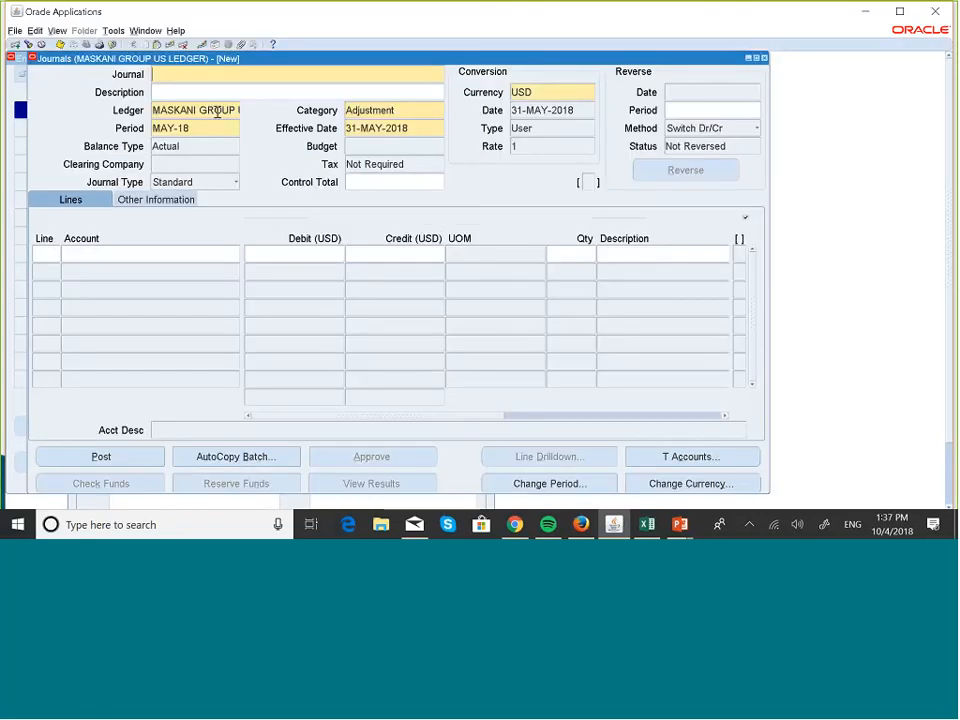
Step: Check the progress of the Open Period request among all submitted requests, refreshing the data, and return to the journal
{"action": "key", "text": "alt+v"}
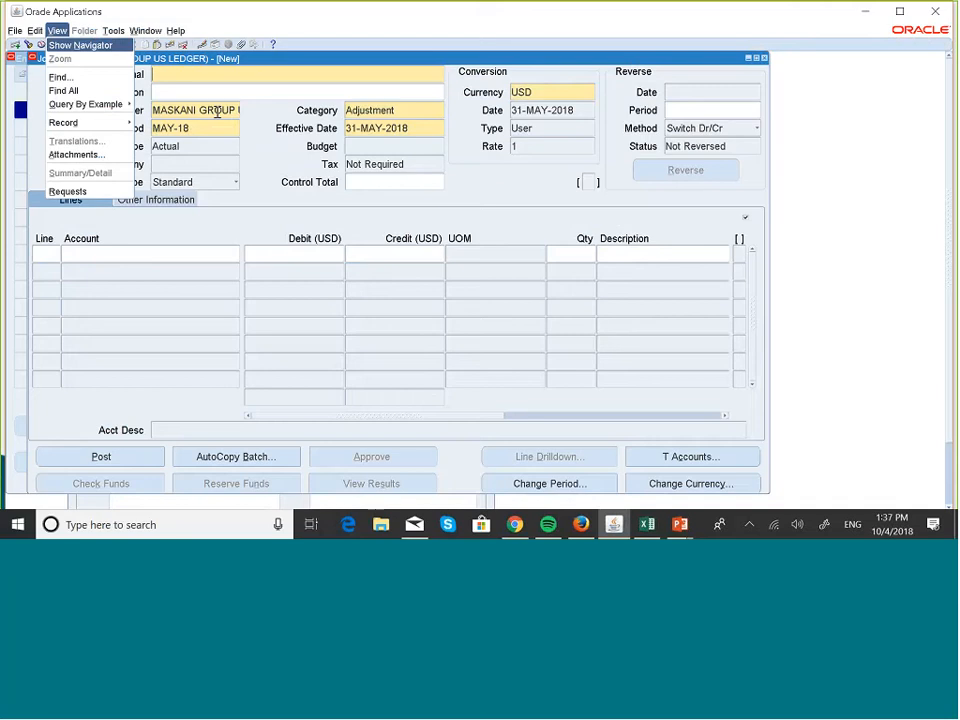
{"action": "key", "text": "Escape"}
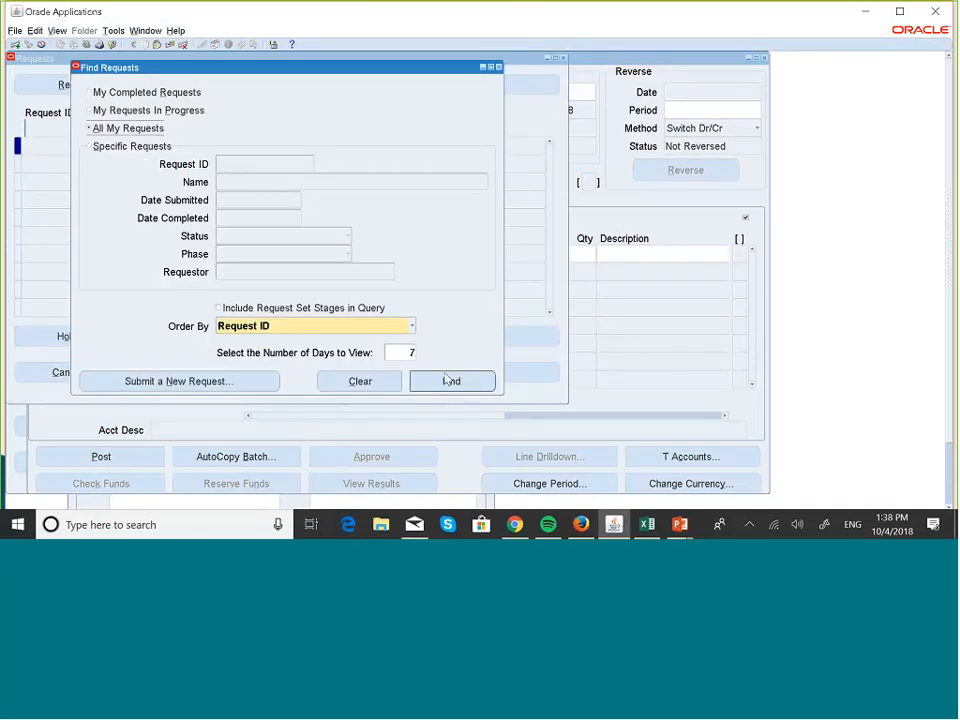
{"action": "left_click", "coordinate": [449, 380]}
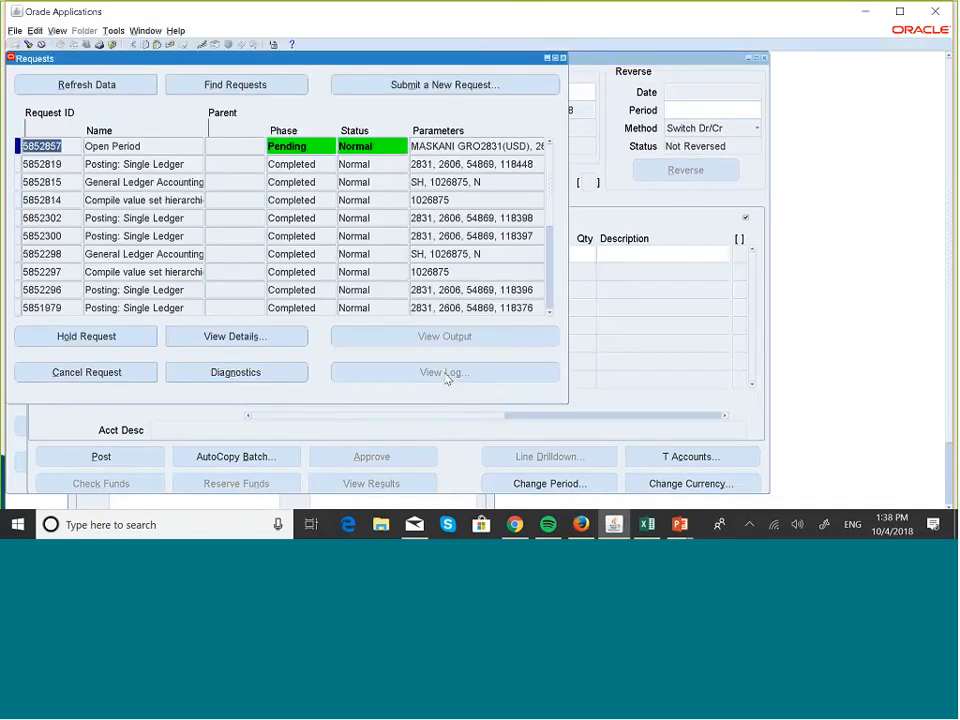
{"action": "left_click", "coordinate": [126, 83]}
{"action": "left_click", "coordinate": [120, 87]}
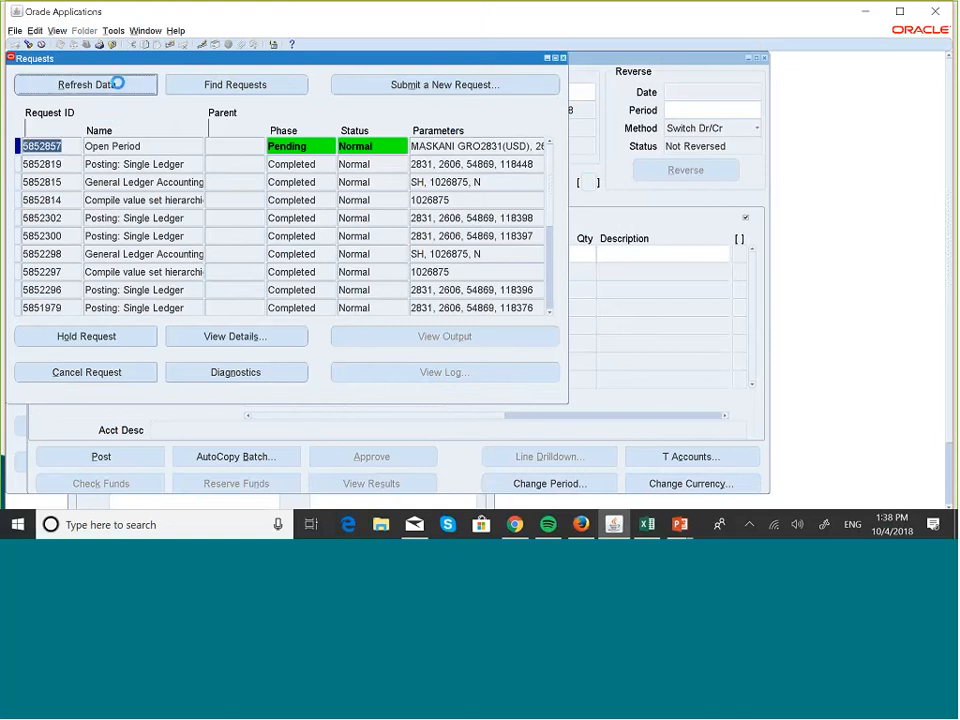
{"action": "left_click", "coordinate": [118, 84]}
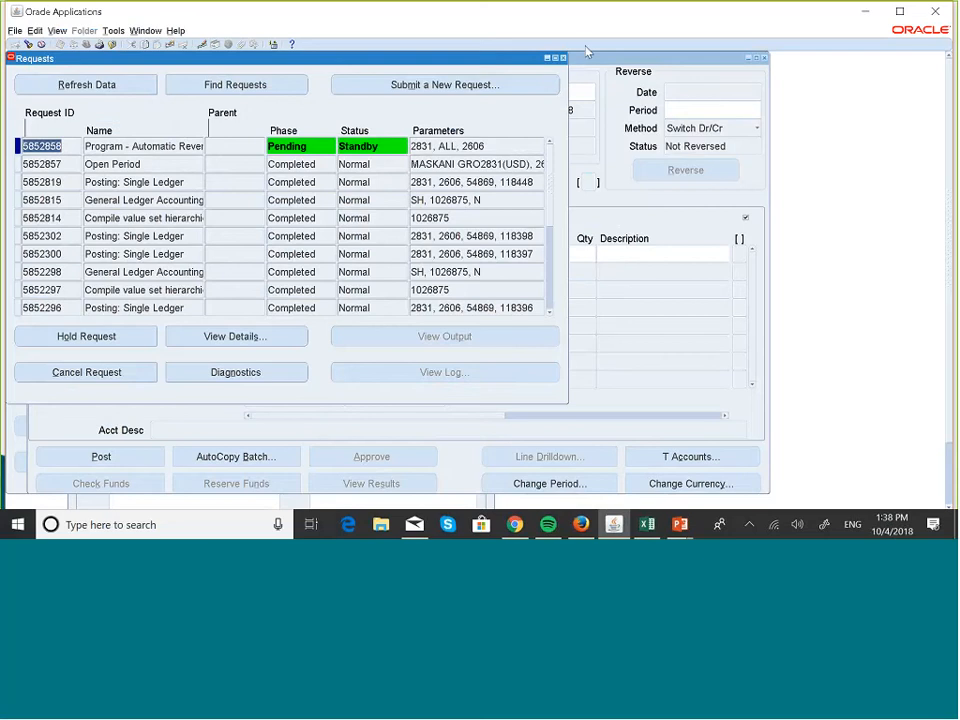
{"action": "left_click", "coordinate": [563, 58]}
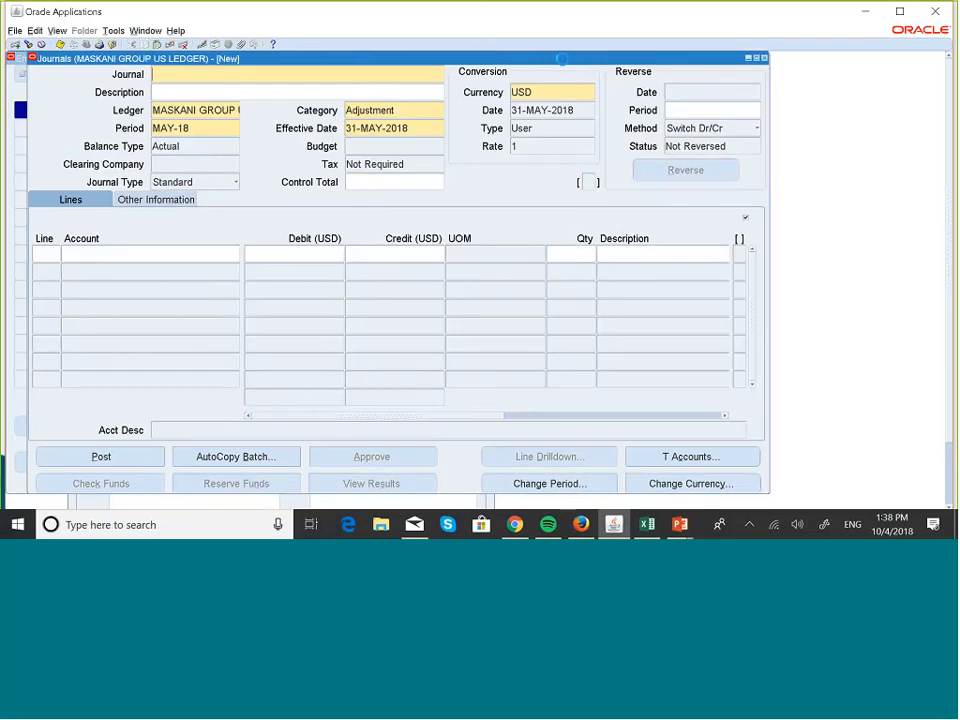
Step: Set the new journal's period to JUN-18
{"action": "left_click", "coordinate": [214, 129]}
{"action": "left_click", "coordinate": [237, 129]}
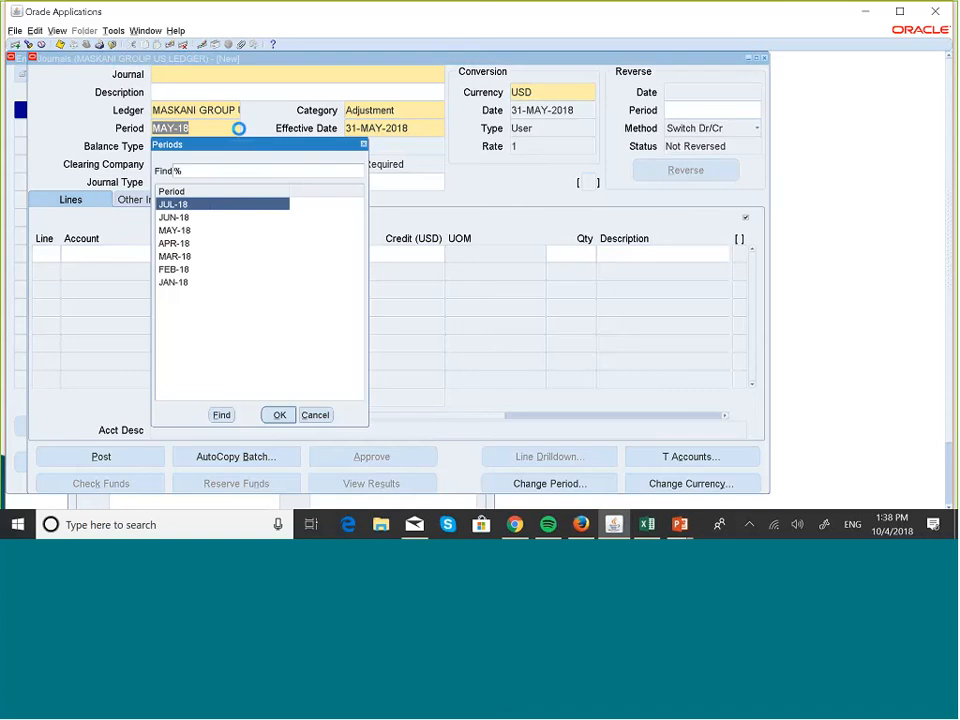
{"action": "left_click", "coordinate": [190, 218]}
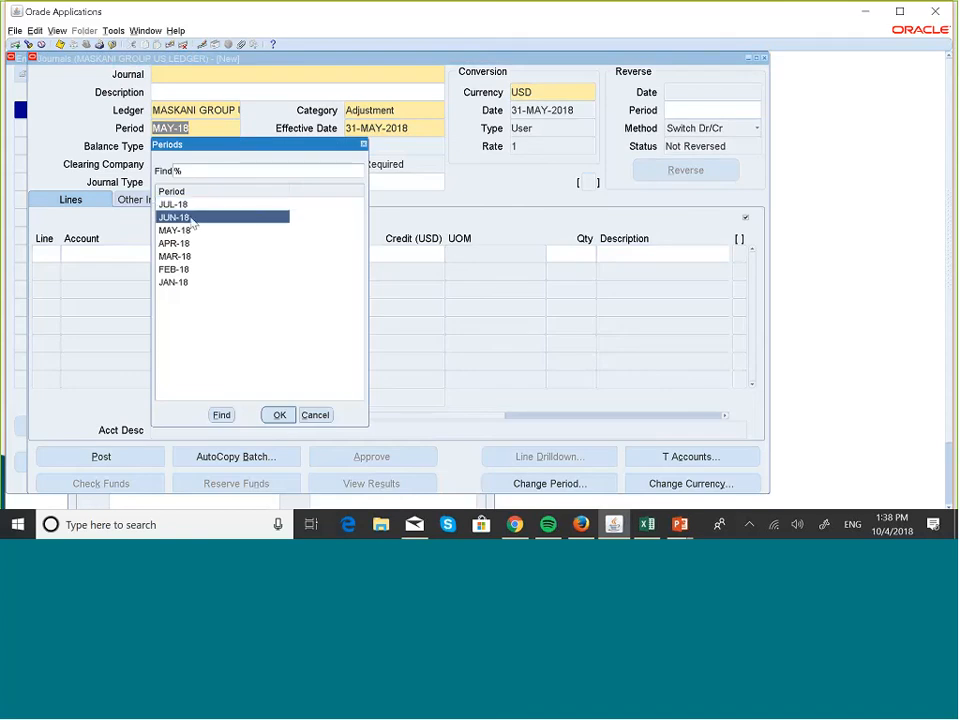
{"action": "left_click", "coordinate": [279, 415]}
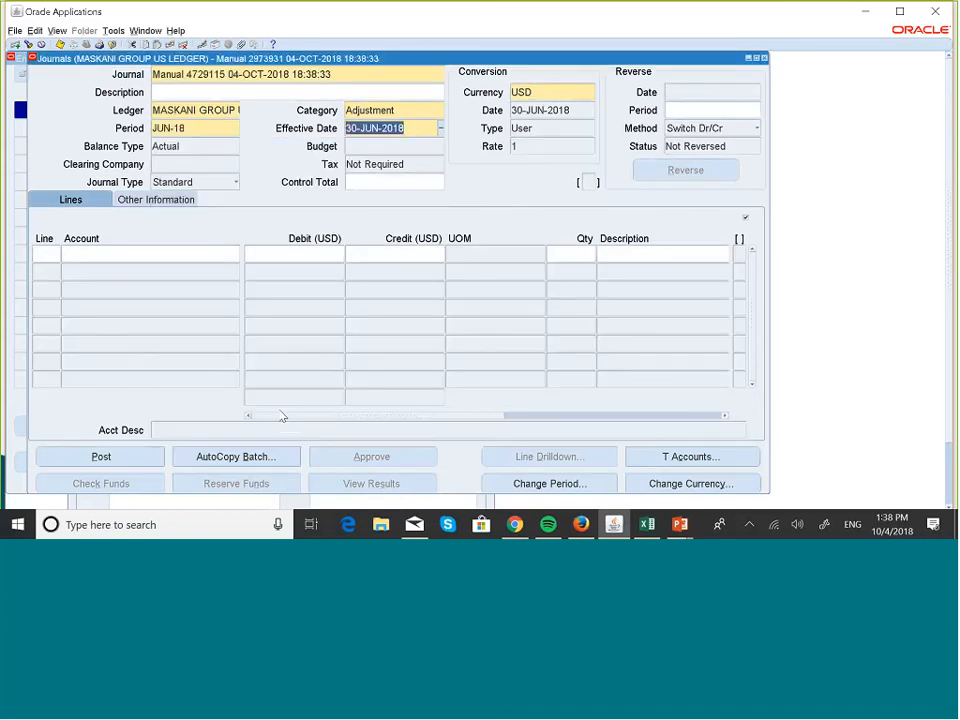
Step: Replace the default journal name with "Meals Expense for Mass Allocation"
{"action": "left_click", "coordinate": [380, 77]}
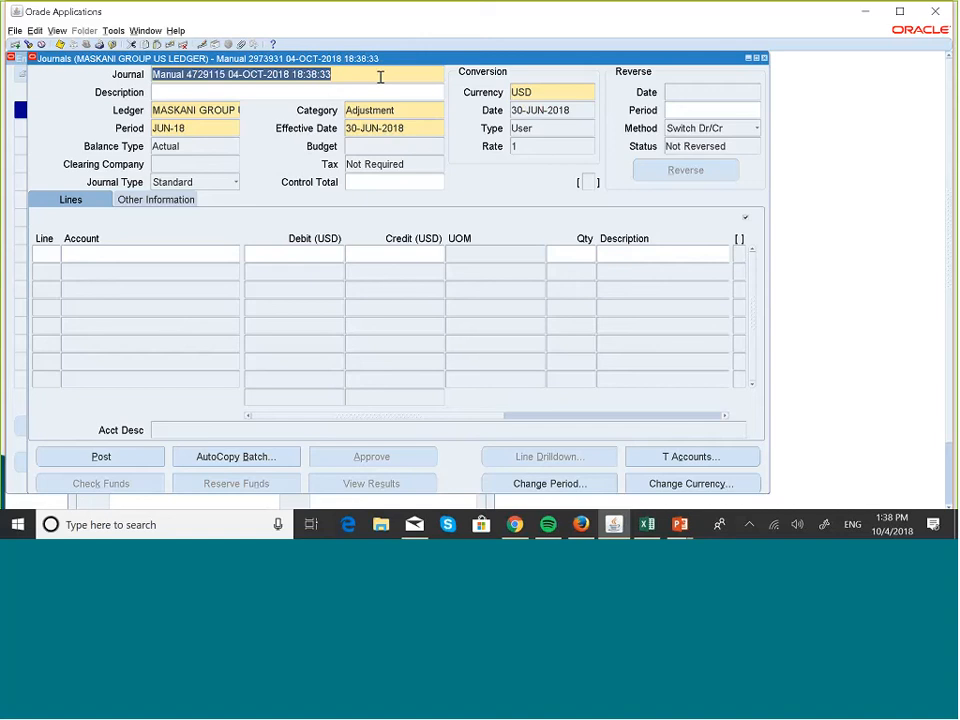
{"action": "key", "text": "BackSpace"}
{"action": "key", "text": "Caps_Lock"}
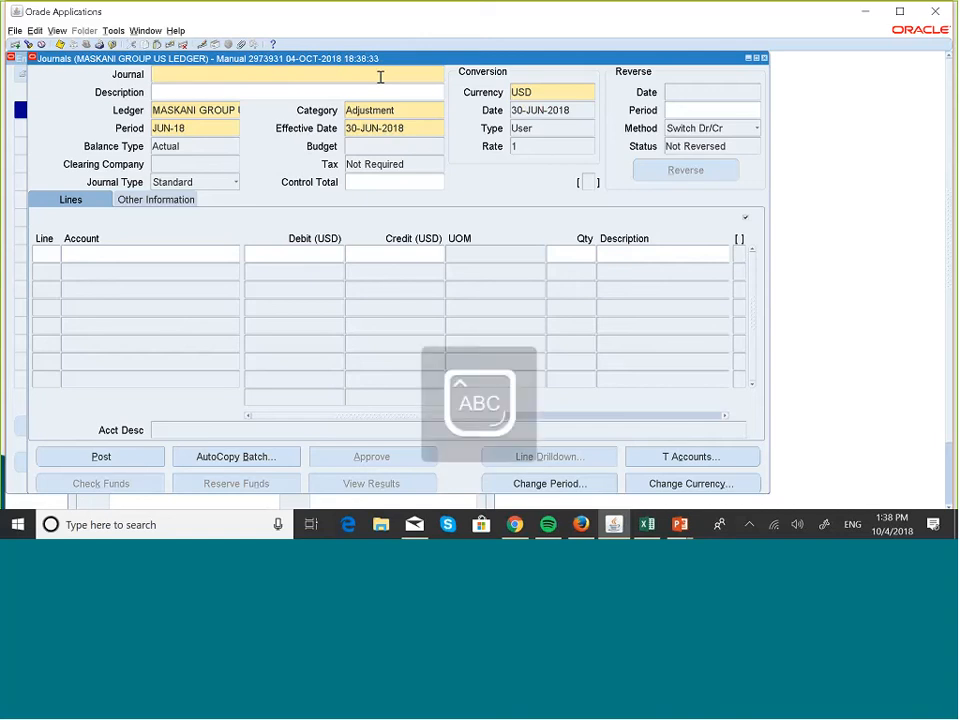
{"action": "type", "text": "M"}
{"action": "key", "text": "Caps_Lock"}
{"action": "type", "text": "eals Expe"}
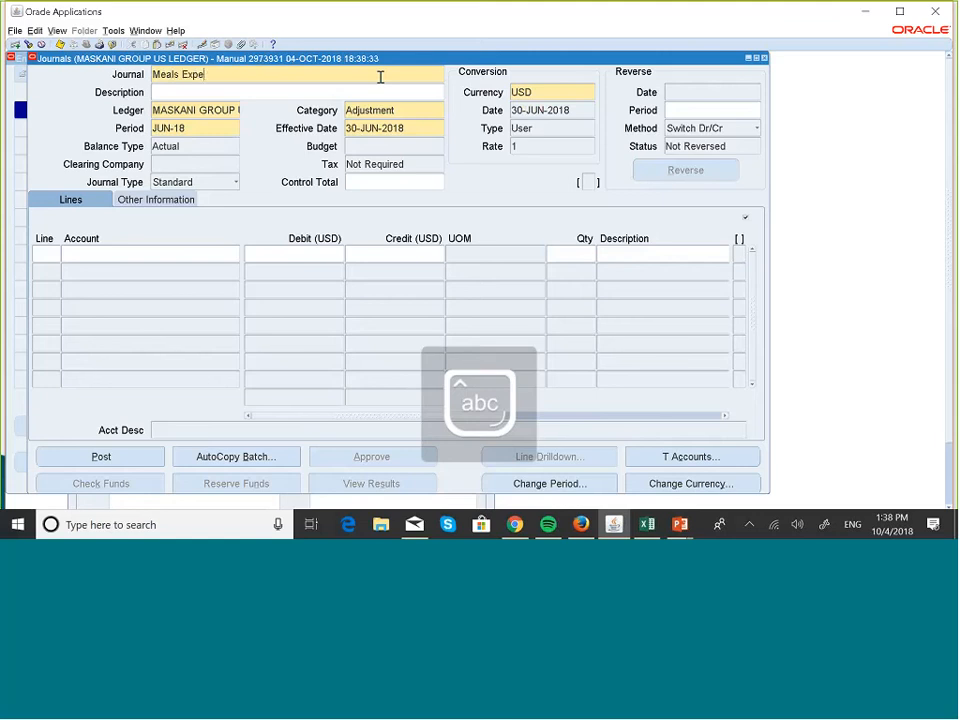
{"action": "type", "text": "nse "}
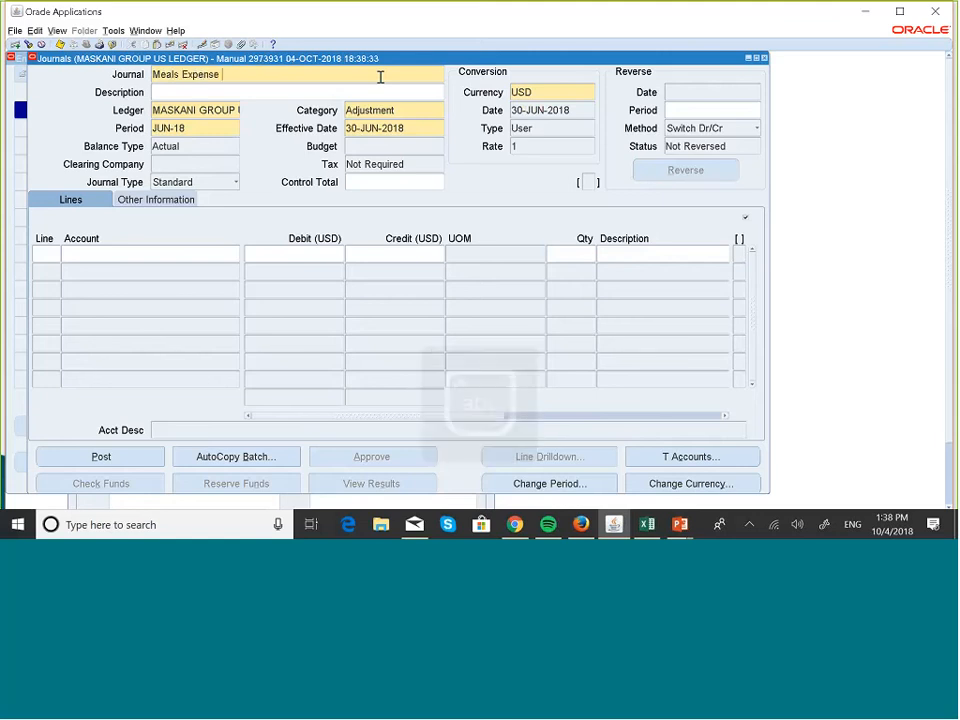
{"action": "type", "text": "for Mass"}
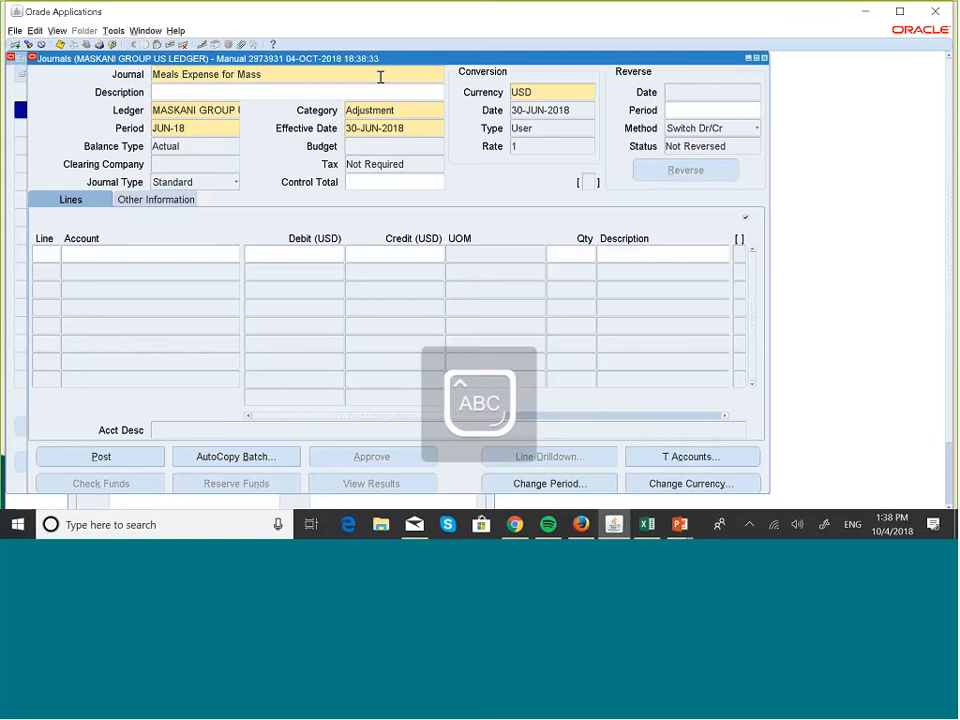
{"action": "type", "text": " Allocation"}
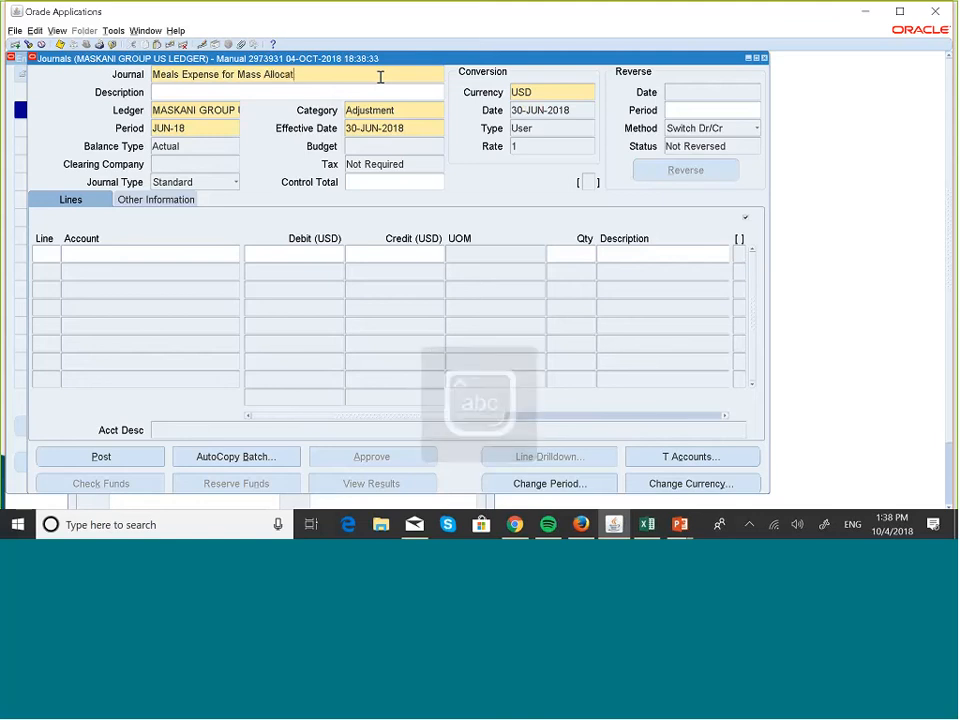
{"action": "type", "text": "."}
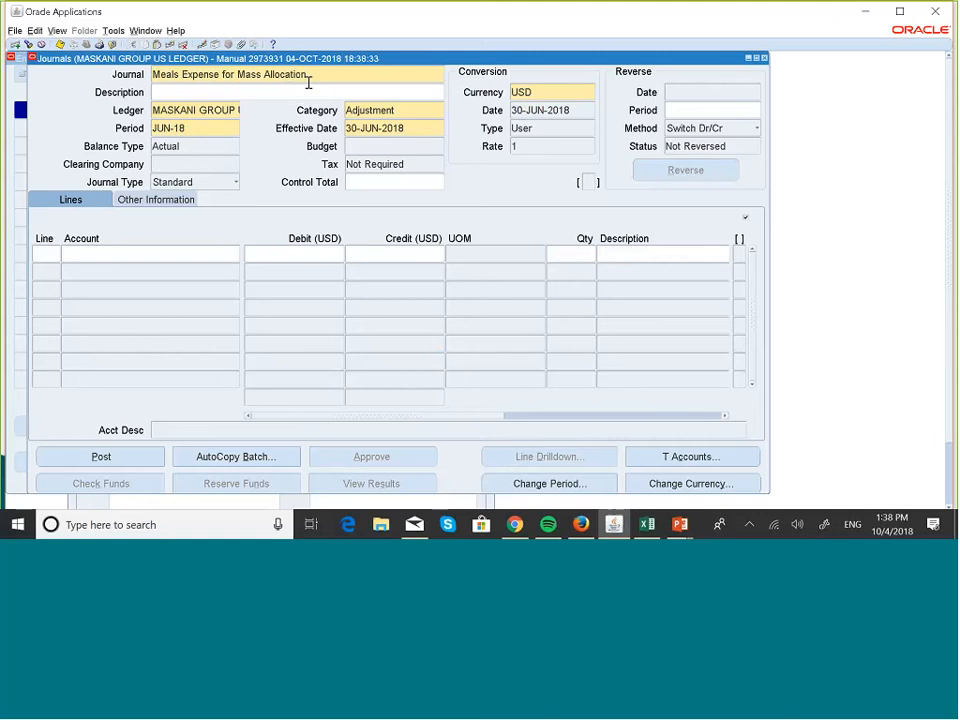
Step: Copy the journal name into the journal's description
{"action": "triple_click", "coordinate": [320, 79]}
{"action": "key", "text": "ctrl+c"}
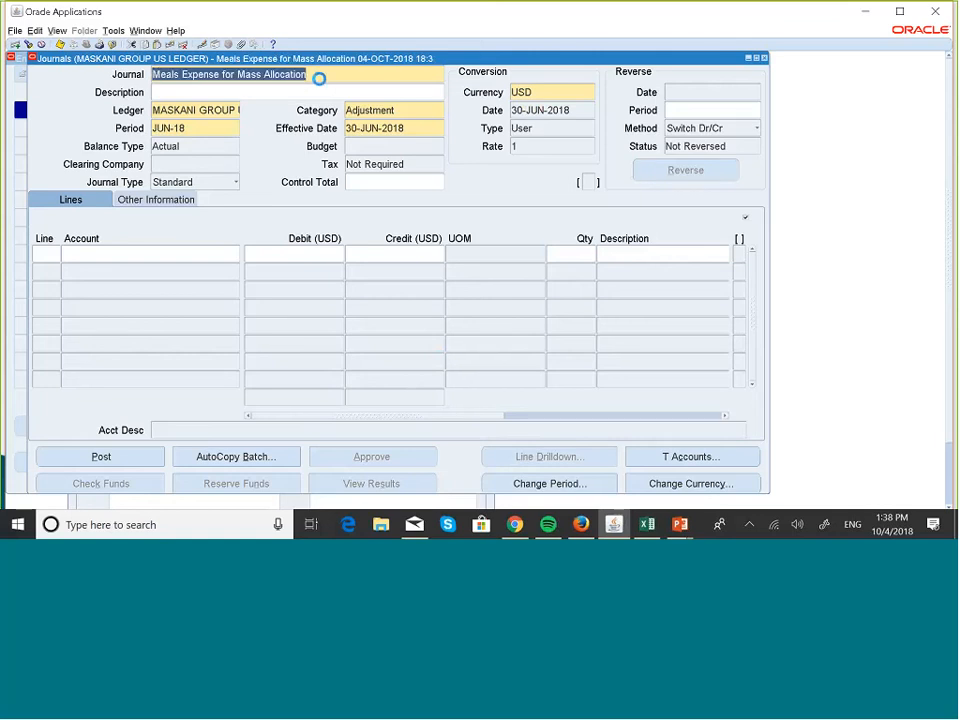
{"action": "left_click", "coordinate": [265, 88]}
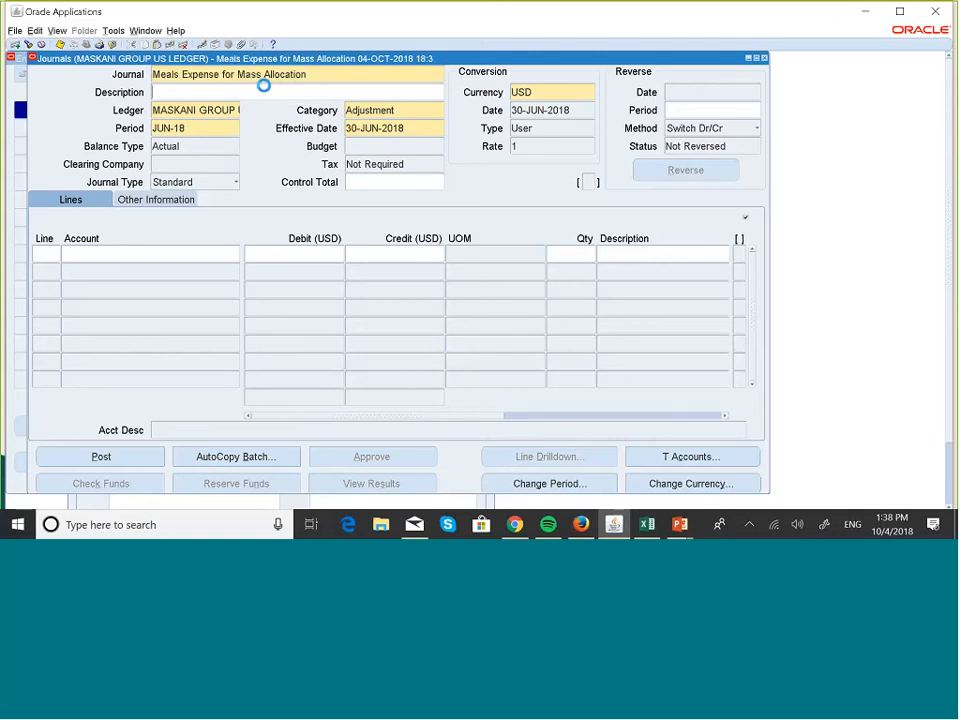
{"action": "key", "text": "ctrl+v"}
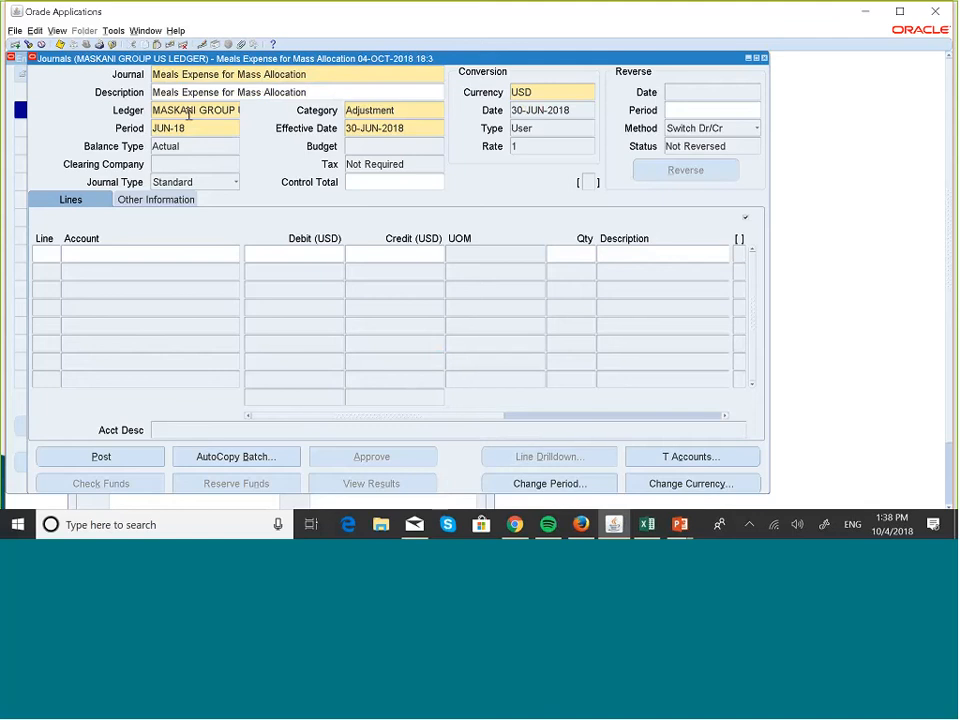
Step: Start journal line 10 and enter company 001 in its account combination
{"action": "left_click", "coordinate": [54, 255]}
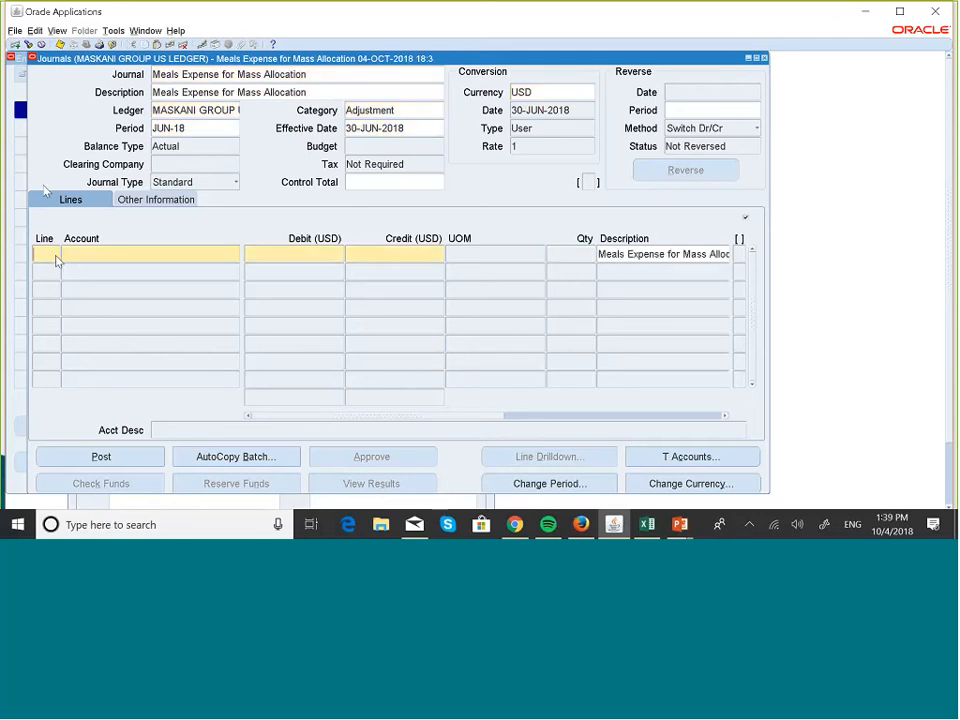
{"action": "left_click", "coordinate": [192, 258]}
{"action": "left_click", "coordinate": [236, 254]}
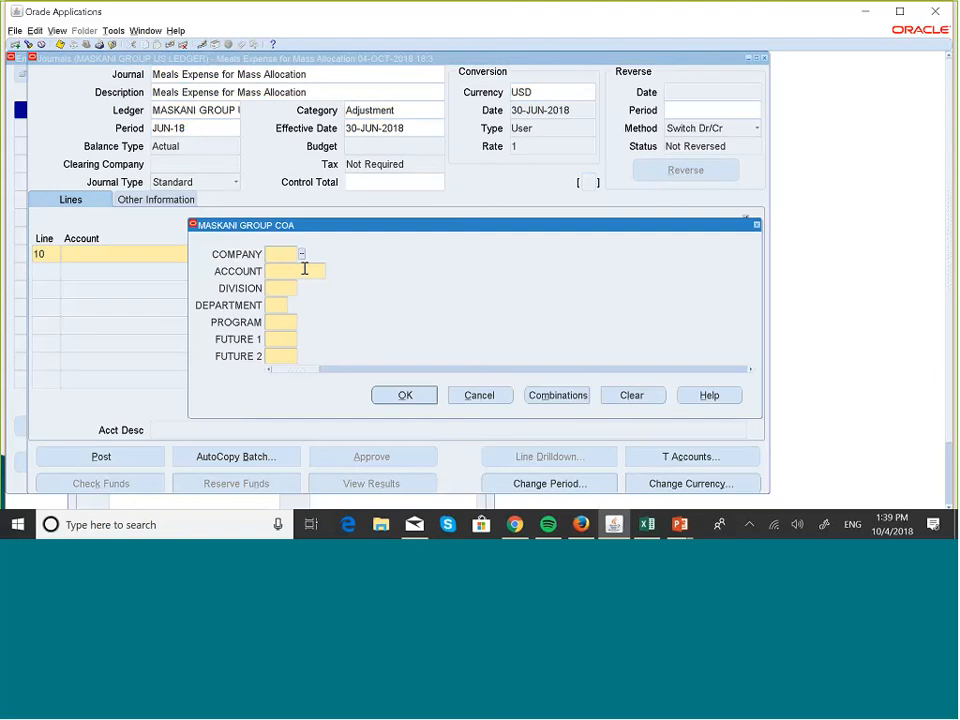
{"action": "type", "text": "001"}
{"action": "key", "text": "Tab"}
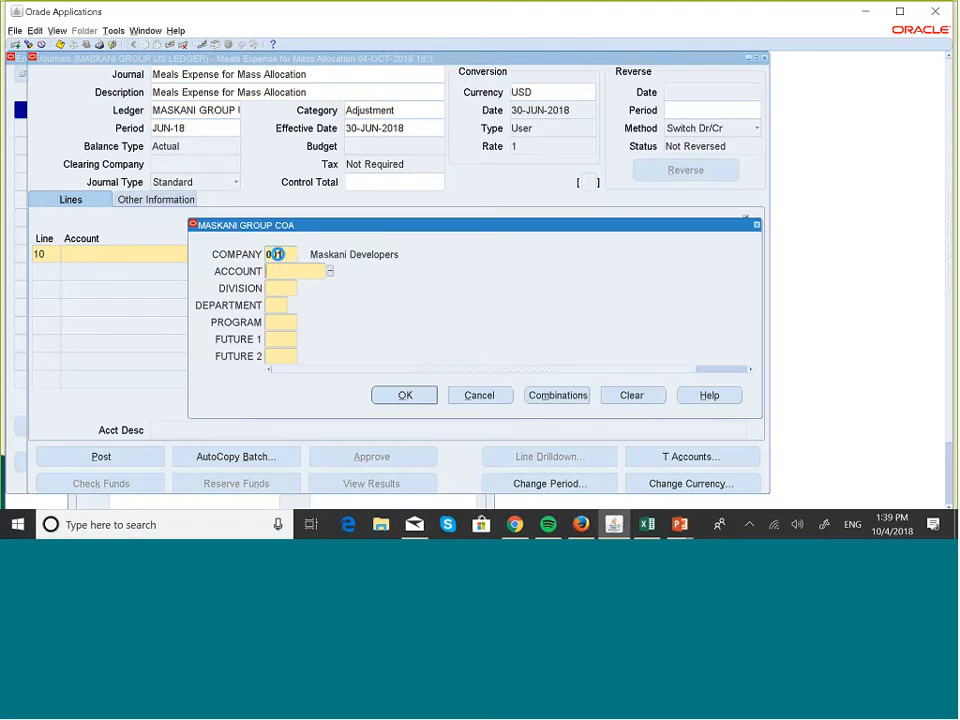
Step: Choose account 005011 (Meals) for line 10's account combination
{"action": "left_click", "coordinate": [330, 272]}
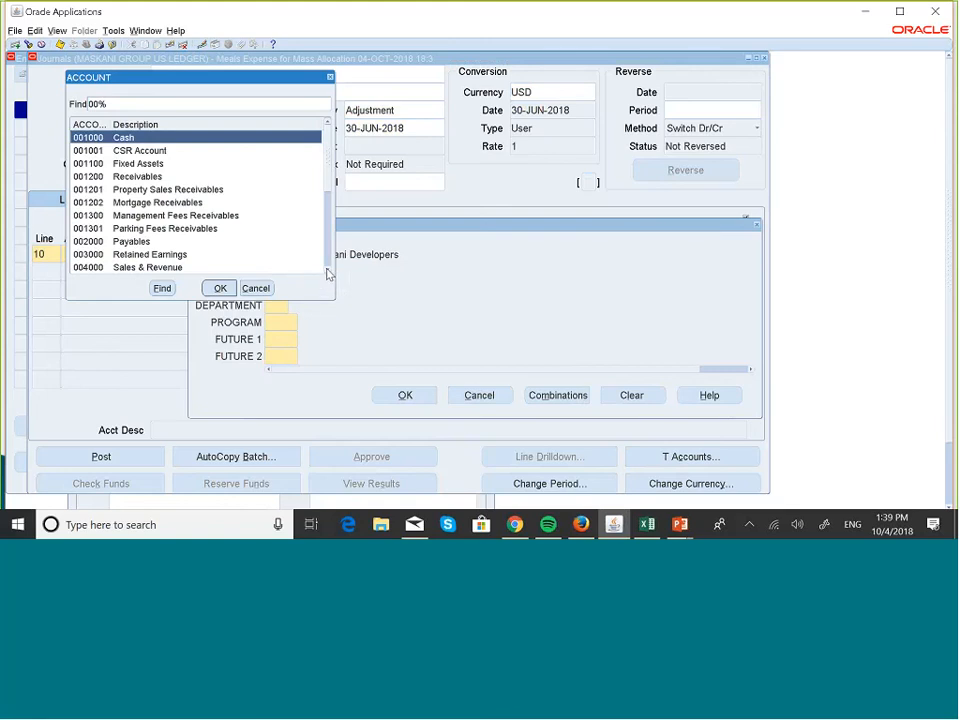
{"action": "scroll", "coordinate": [327, 269], "scroll_direction": "down", "scroll_amount": 3}
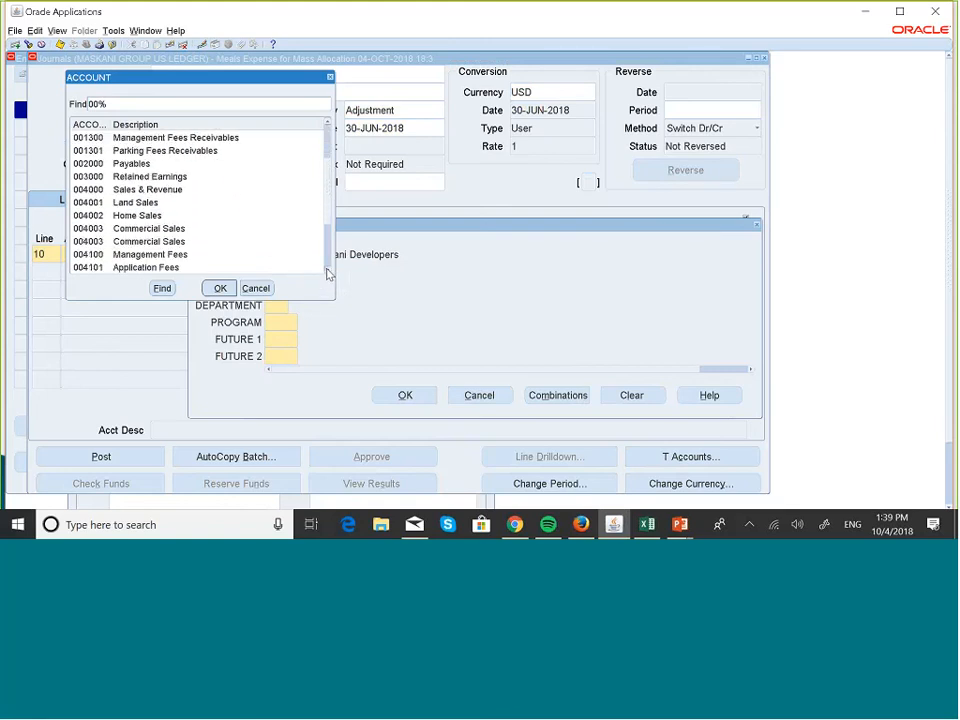
{"action": "left_click", "coordinate": [327, 269]}
{"action": "left_click", "coordinate": [140, 243]}
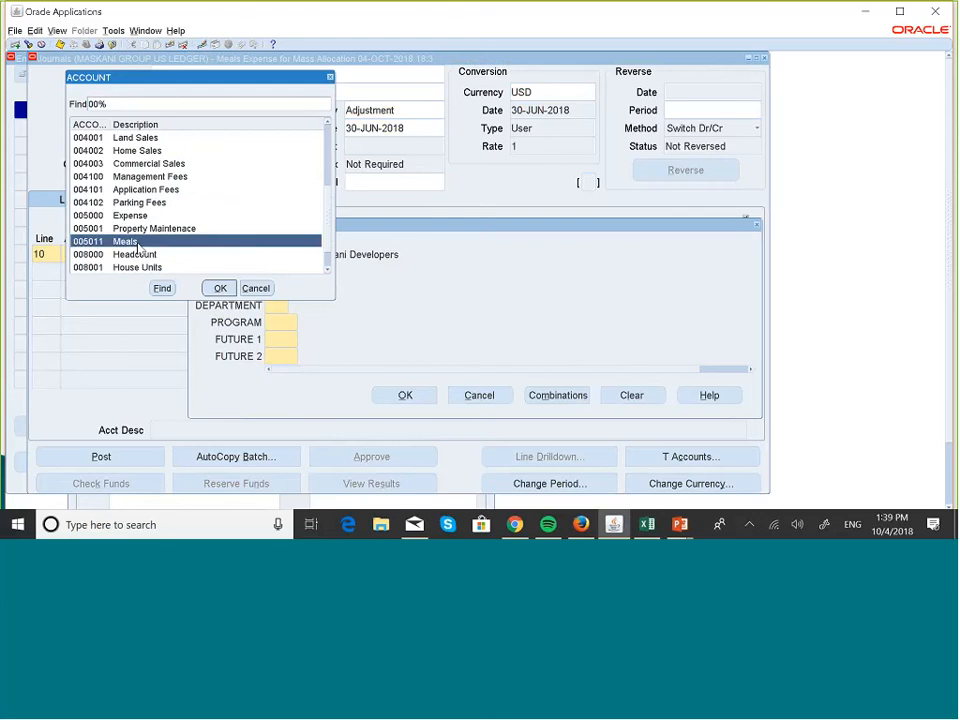
{"action": "left_click", "coordinate": [215, 290]}
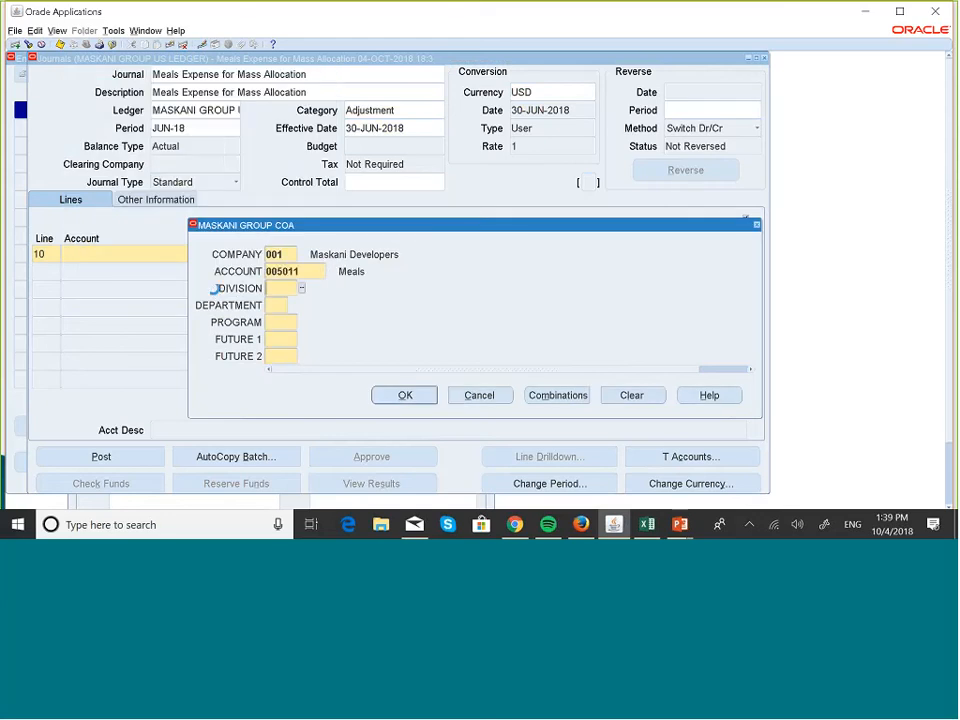
Step: Set line 10's division to 000 and department to 00, both Default
{"action": "left_click", "coordinate": [302, 289]}
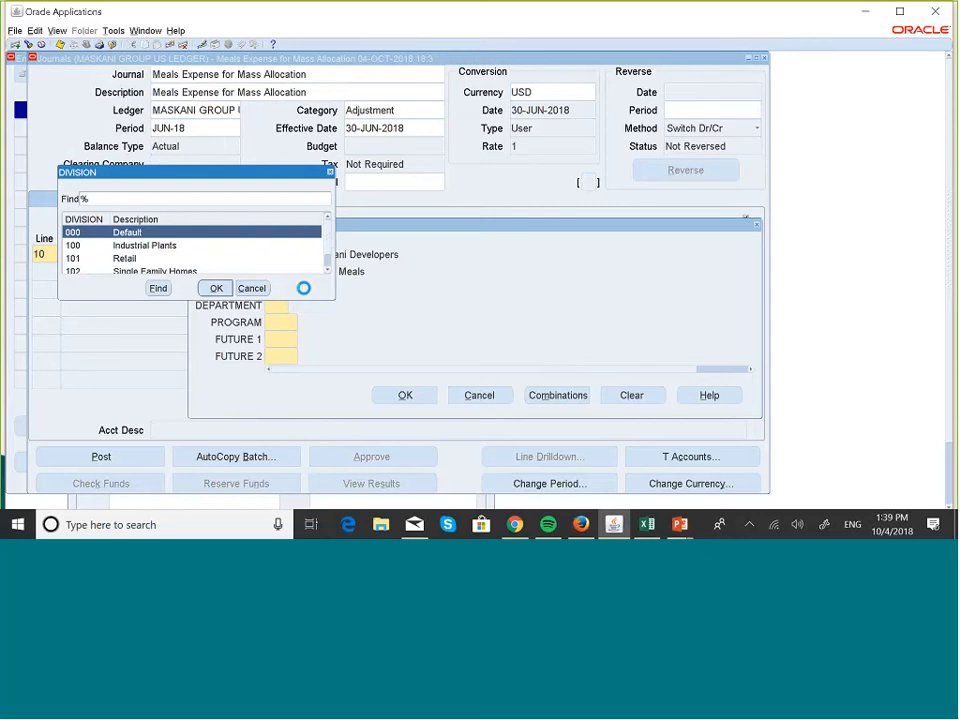
{"action": "left_click", "coordinate": [216, 288]}
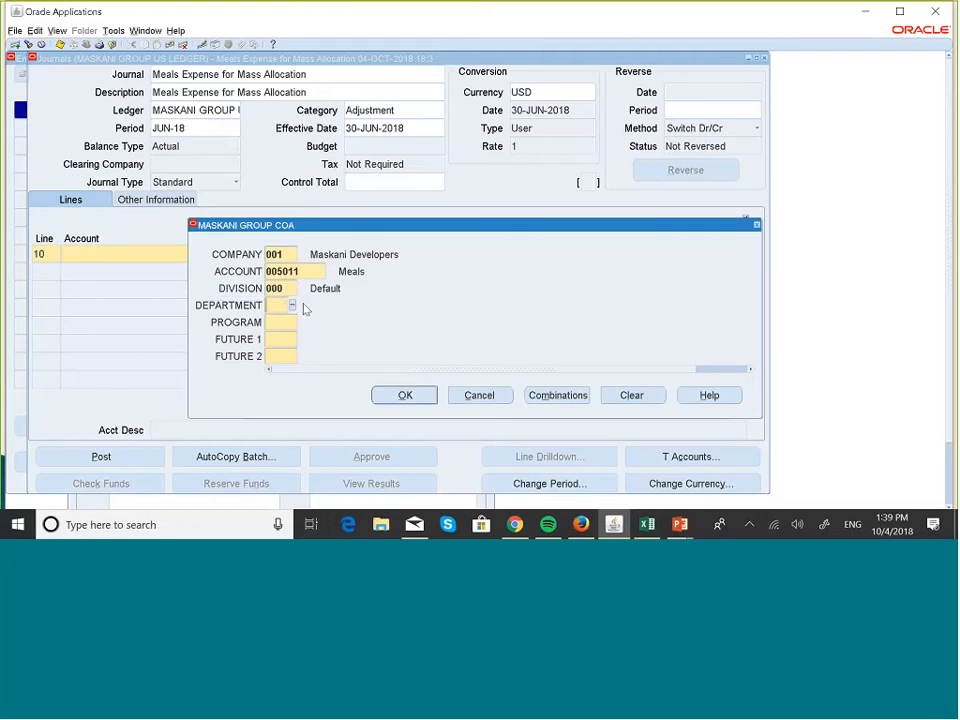
{"action": "left_click", "coordinate": [292, 306]}
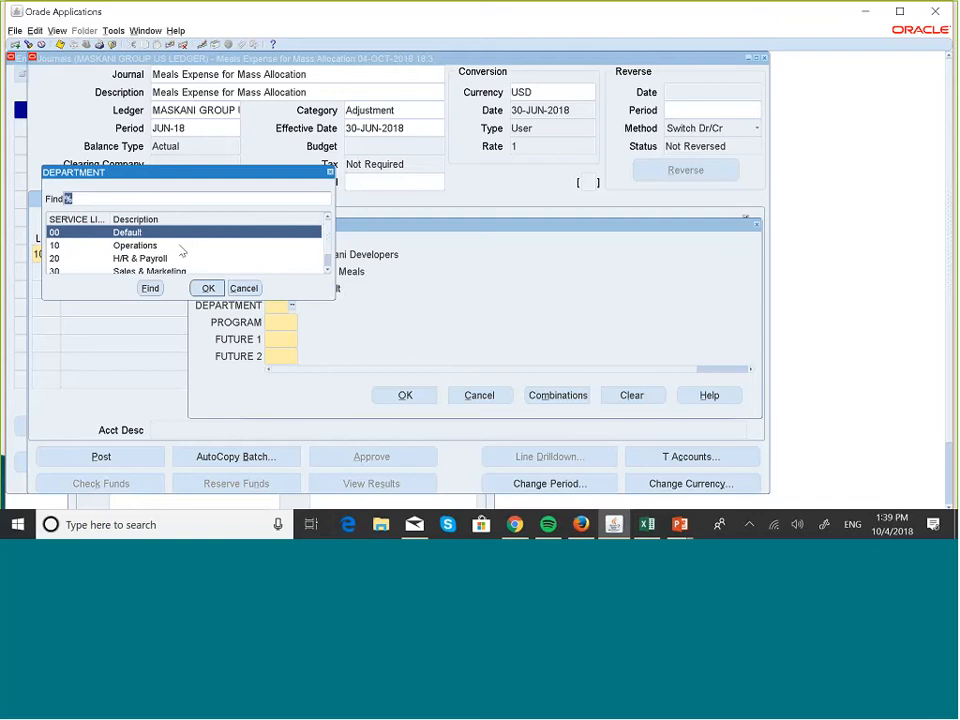
{"action": "left_click", "coordinate": [208, 288]}
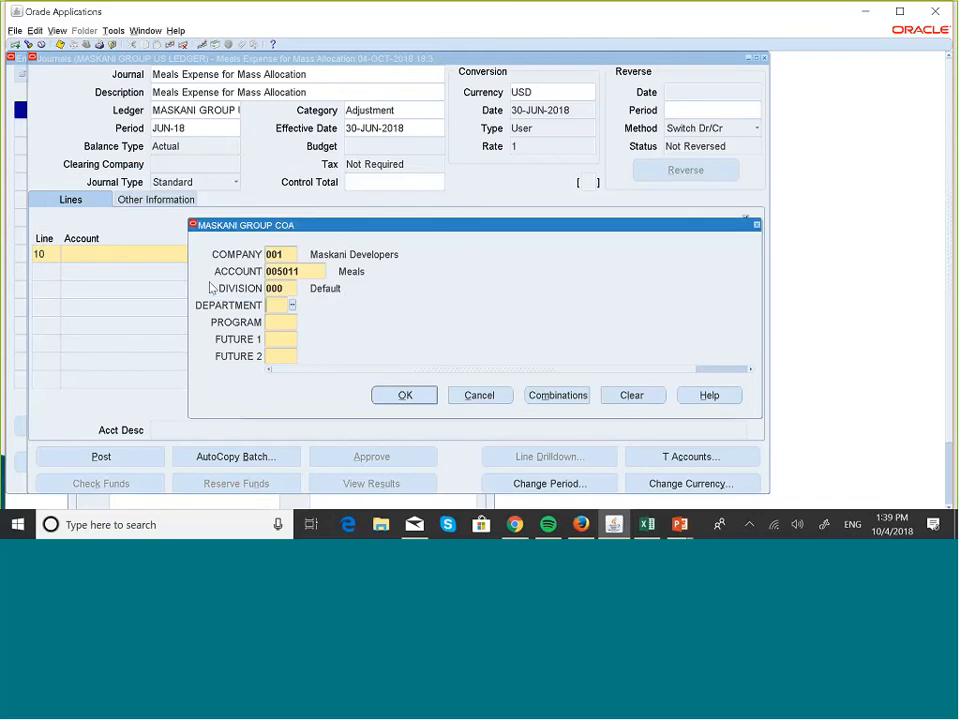
{"action": "type", "text": "00"}
{"action": "key", "text": "Tab"}
Step: Set line 10's program segment to 000 (Default)
{"action": "type", "text": "0"}
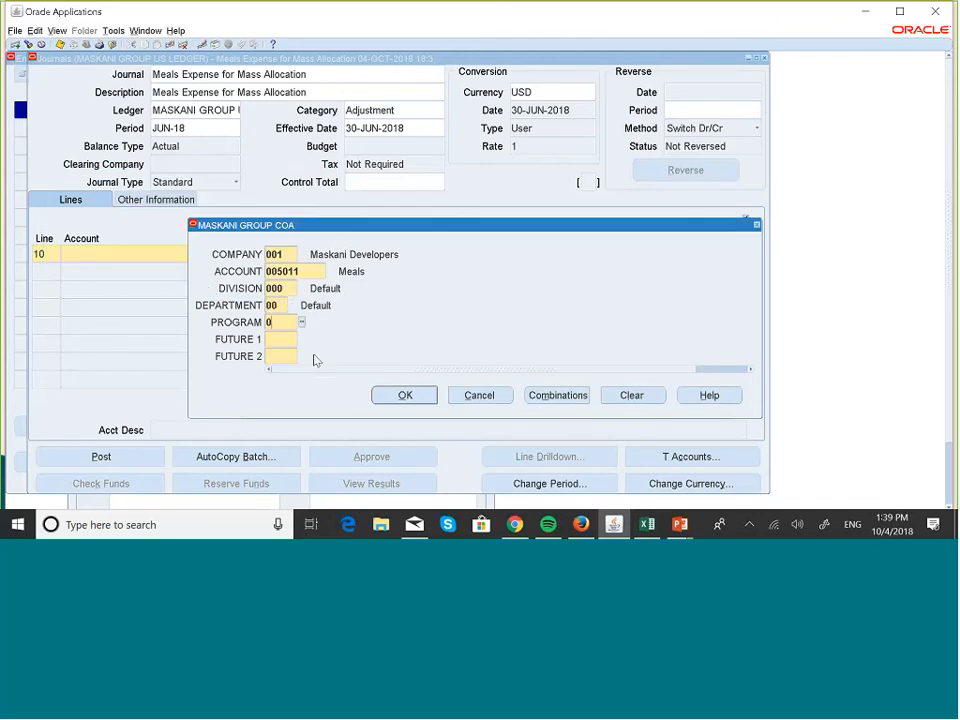
{"action": "type", "text": "11"}
{"action": "key", "text": "Tab"}
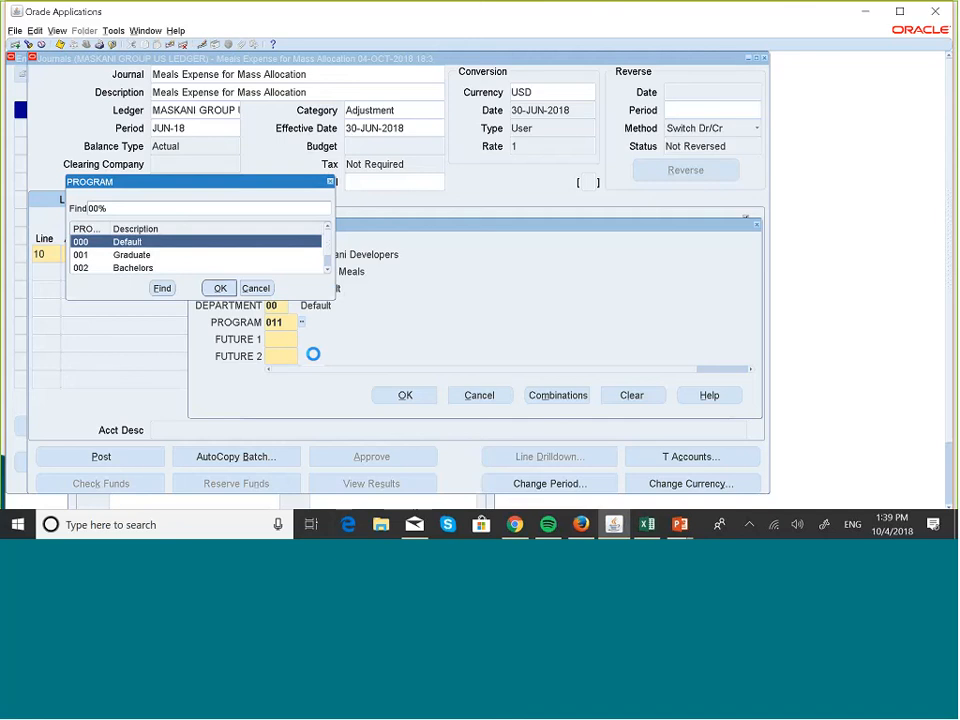
{"action": "left_click", "coordinate": [257, 289]}
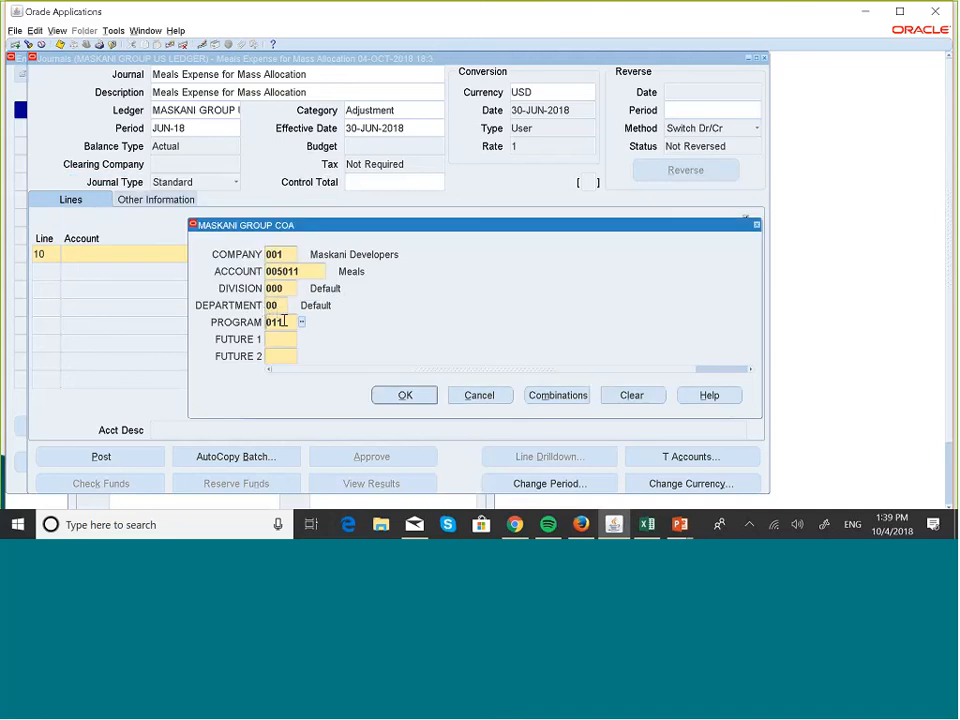
{"action": "key", "text": "BackSpace"}
{"action": "key", "text": "BackSpace"}
{"action": "type", "text": "000"}
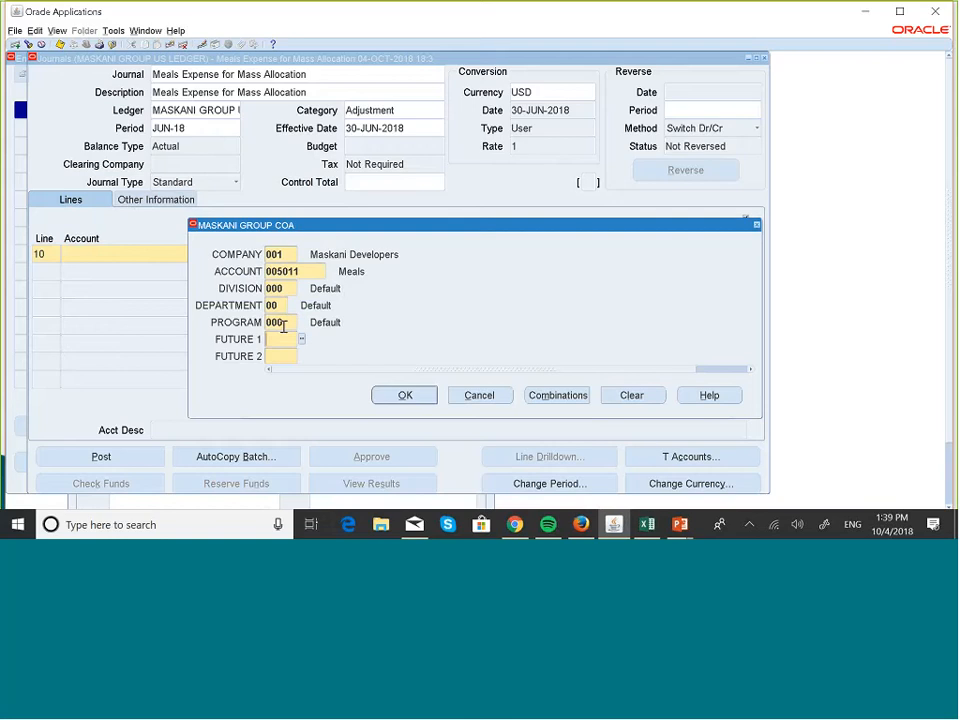
Step: Complete line 10's account combination with 000 for Future 1 and Future 2, and enter a debit of 1200
{"action": "type", "text": "00000"}
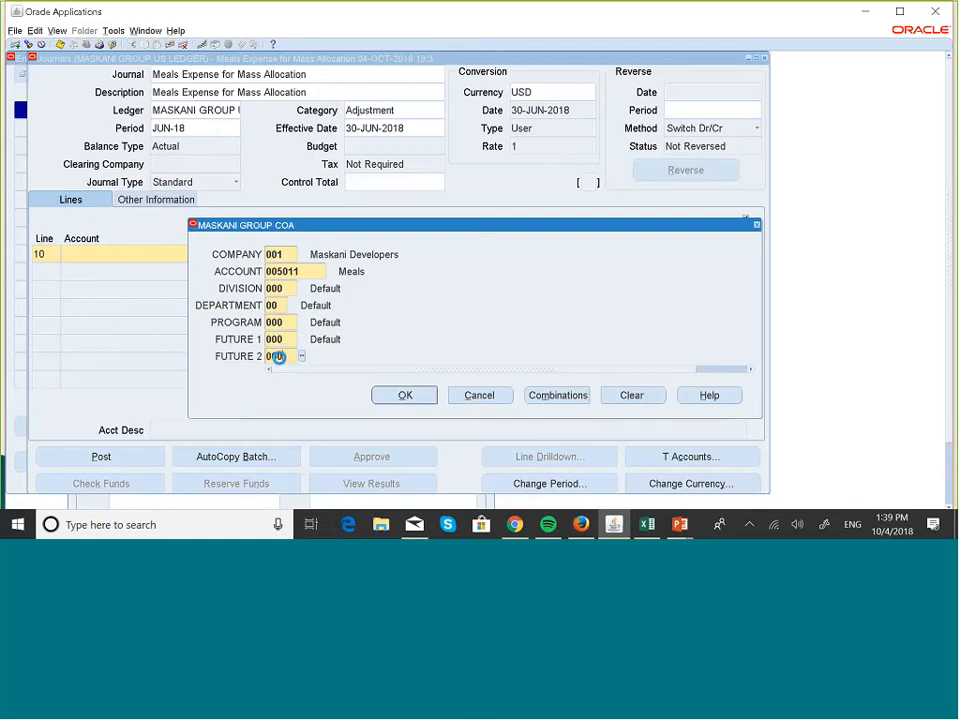
{"action": "left_click", "coordinate": [405, 396]}
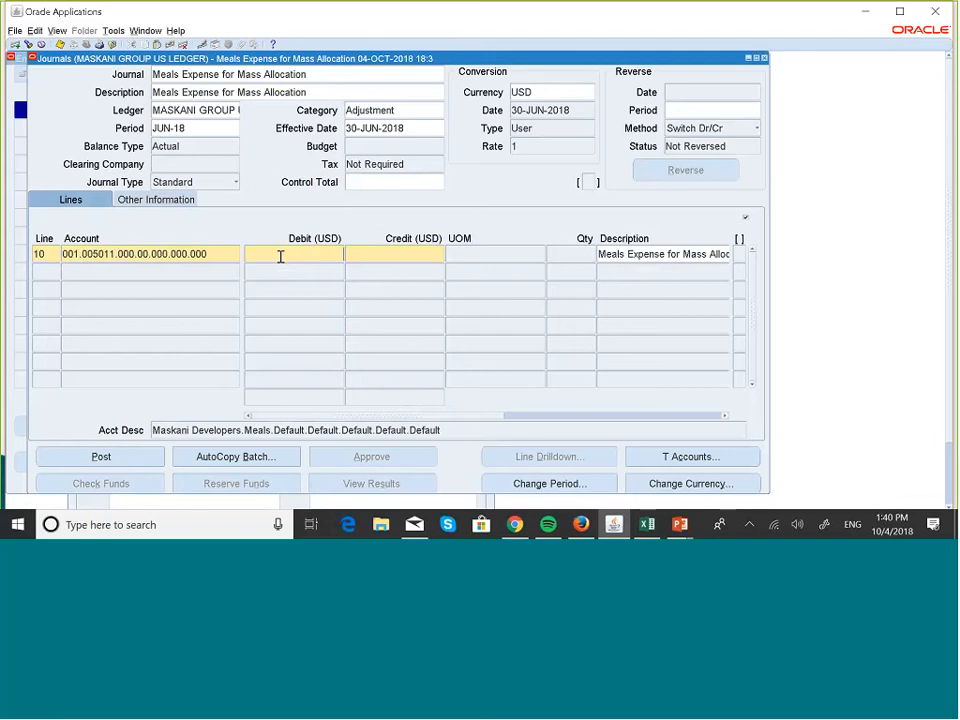
{"action": "type", "text": "1200"}
Step: Start journal line 20 and choose company 001 with account 001000 (Cash) for its account combination
{"action": "left_click", "coordinate": [55, 275]}
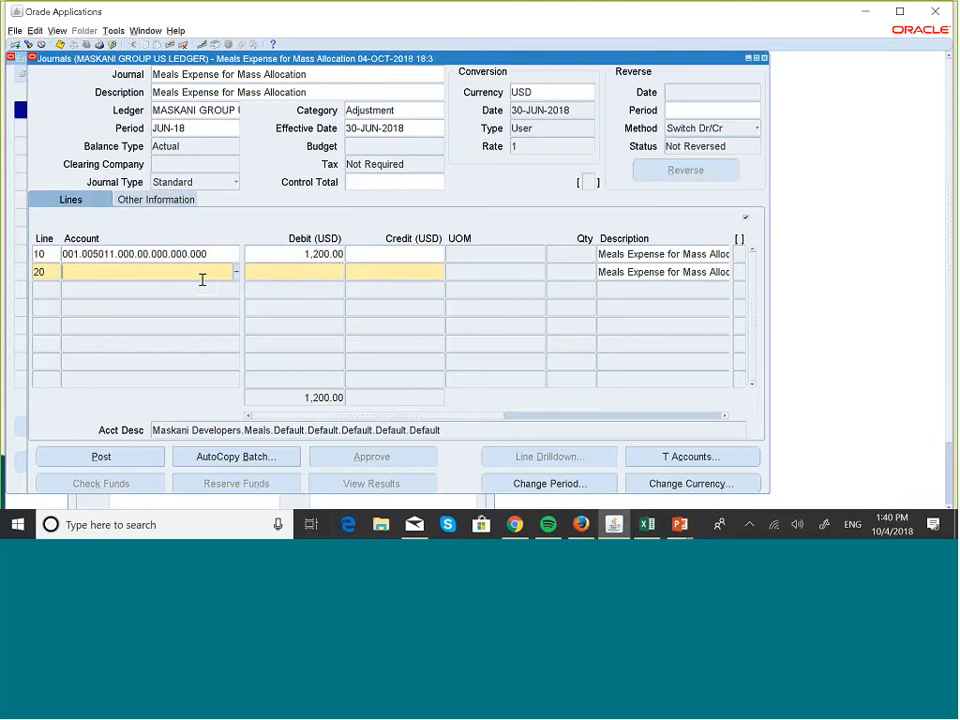
{"action": "left_click", "coordinate": [237, 273]}
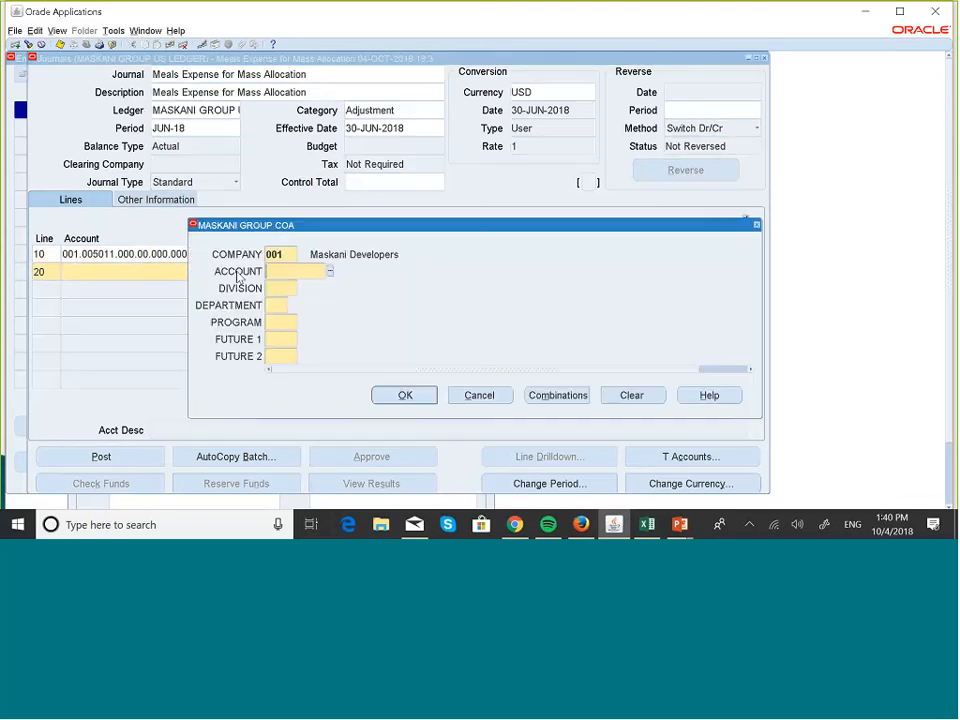
{"action": "left_click", "coordinate": [331, 272]}
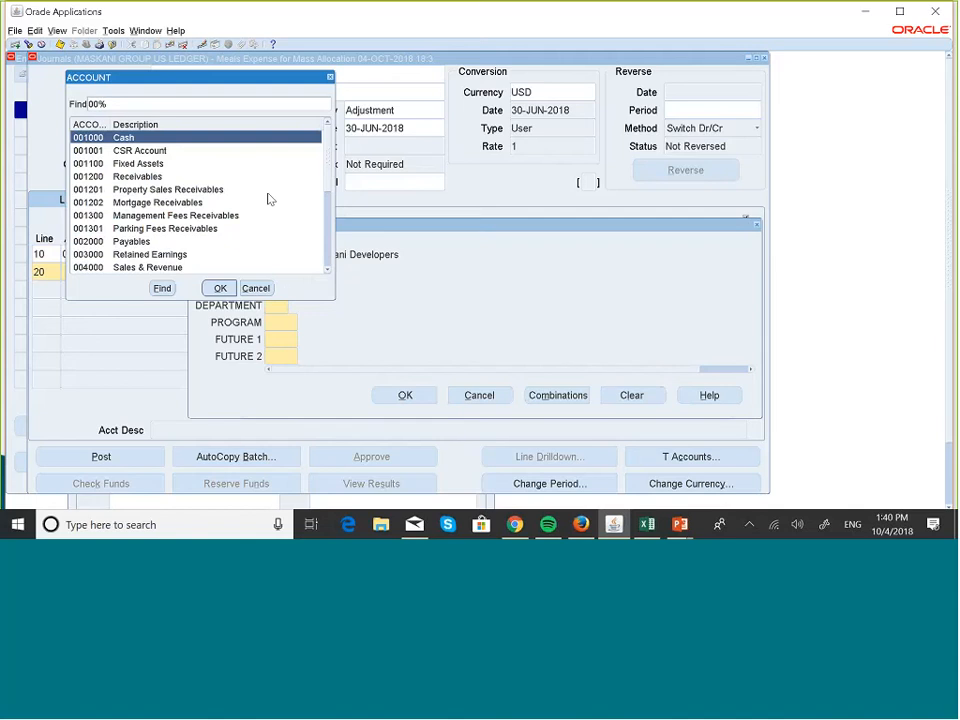
{"action": "left_click", "coordinate": [222, 290]}
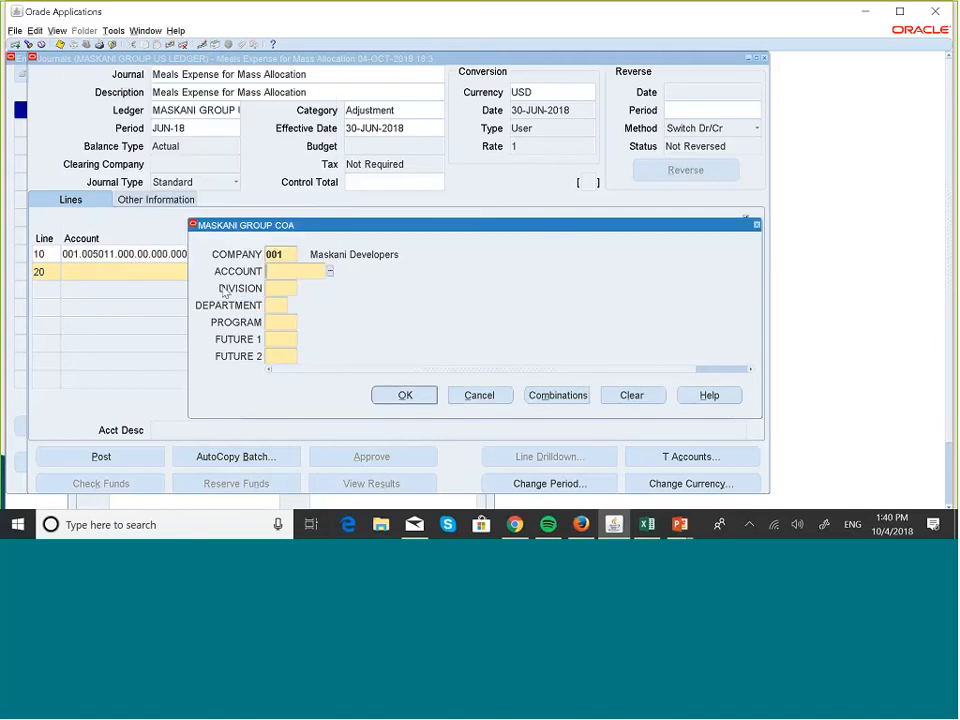
Step: Set line 20's division to 000, department to 00 and program to 000
{"action": "type", "text": "000"}
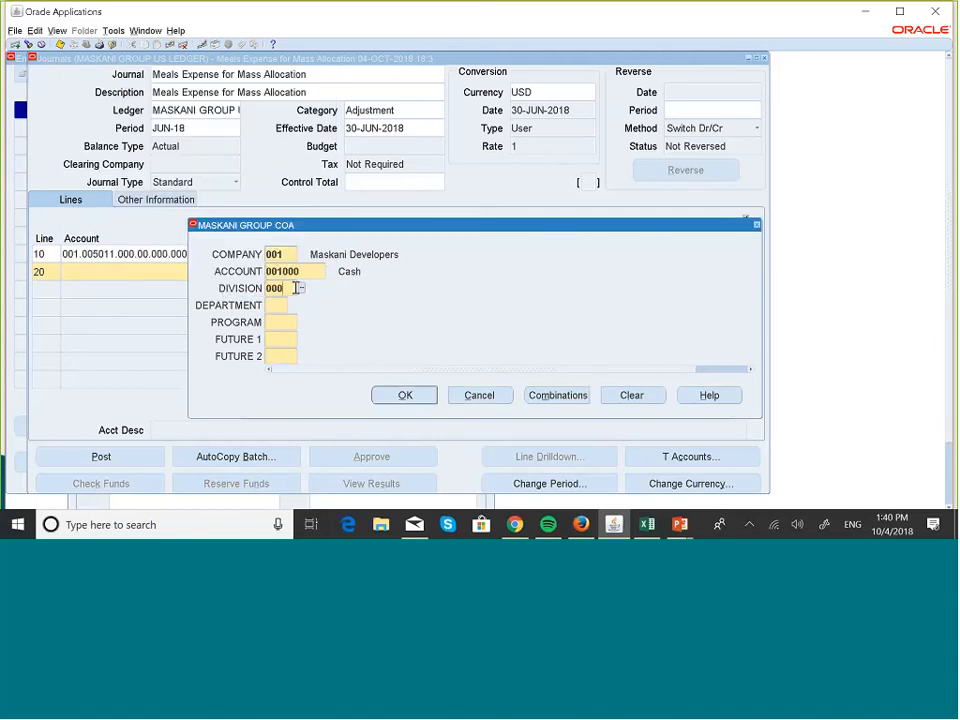
{"action": "key", "text": "Tab"}
{"action": "type", "text": "00"}
{"action": "key", "text": "Tab"}
{"action": "type", "text": "00"}
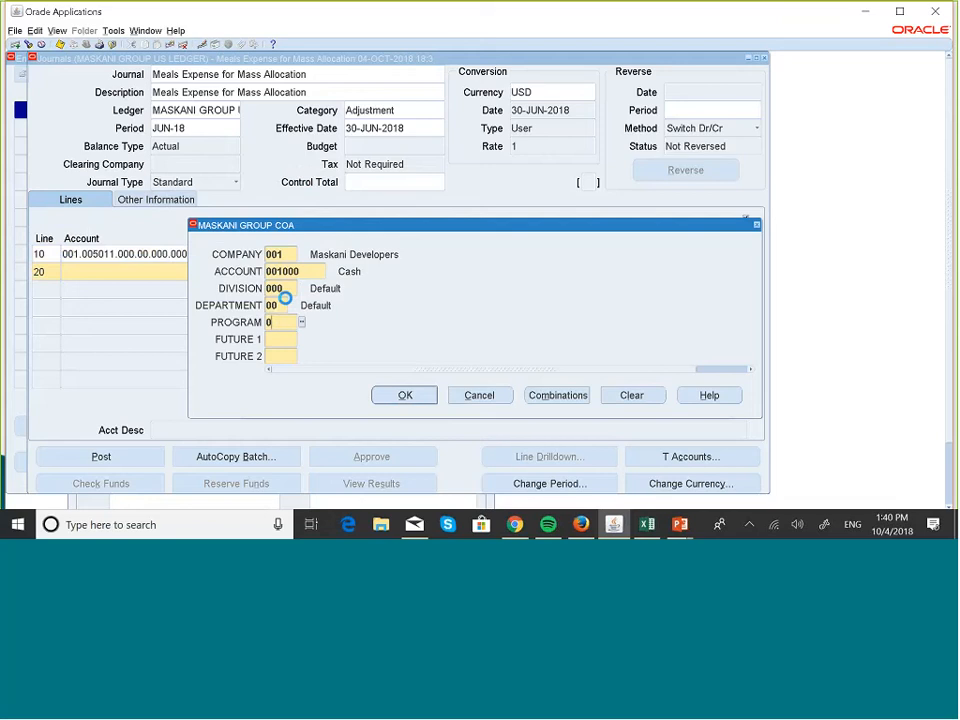
{"action": "type", "text": "0"}
{"action": "key", "text": "Tab"}
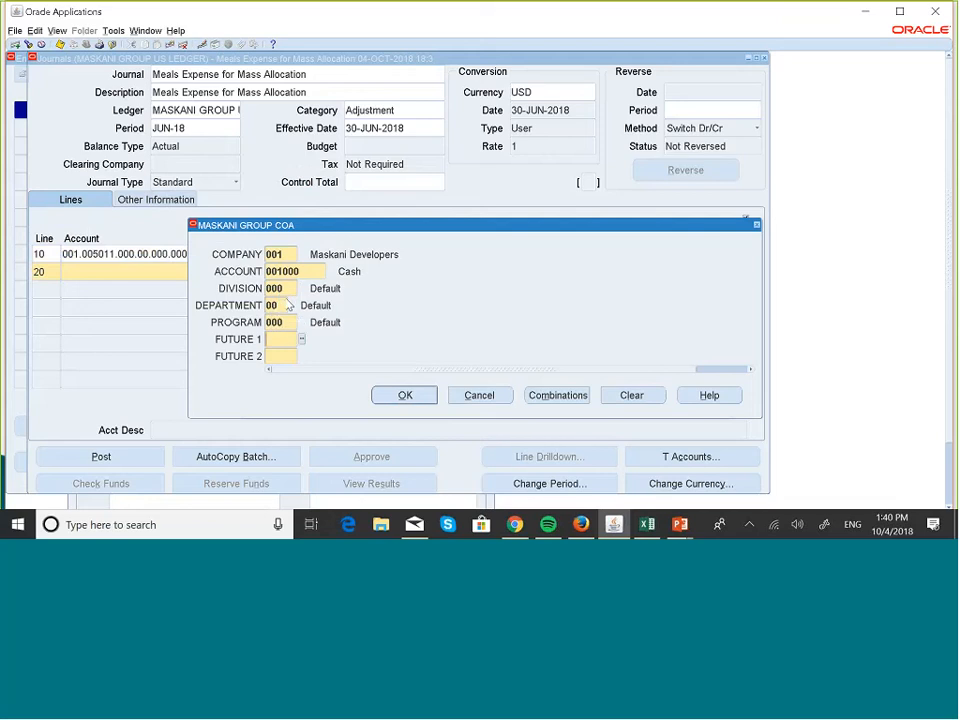
Step: Complete line 20's account combination with 000 for Future 1 and Future 2, and enter a credit of 1200
{"action": "type", "text": "000"}
{"action": "key", "text": "Tab"}
{"action": "type", "text": "000"}
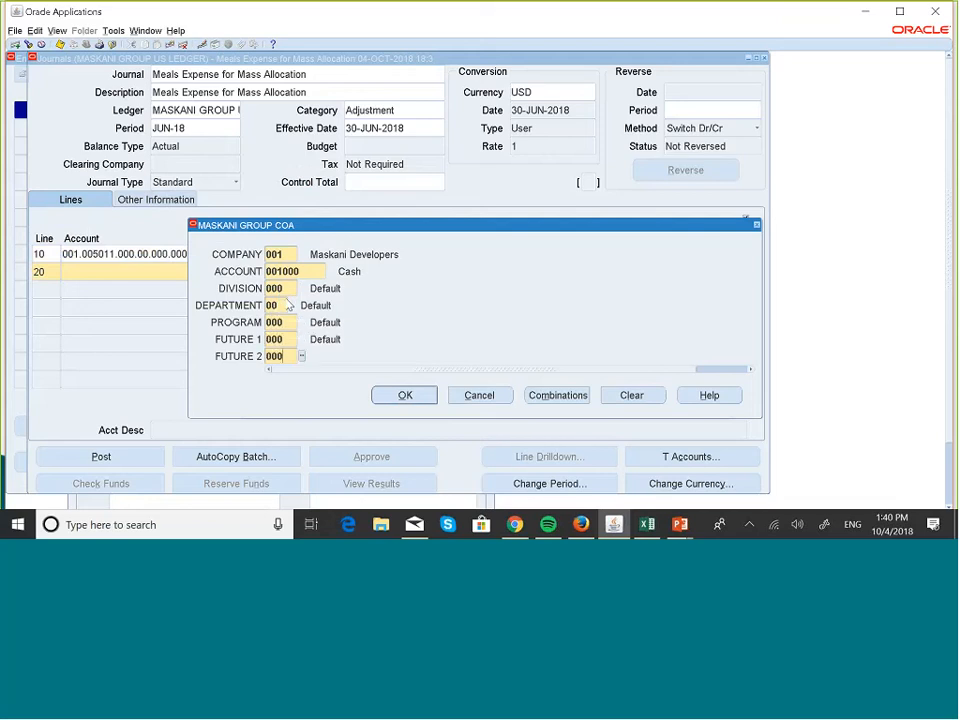
{"action": "key", "text": "Tab"}
{"action": "left_click", "coordinate": [418, 397]}
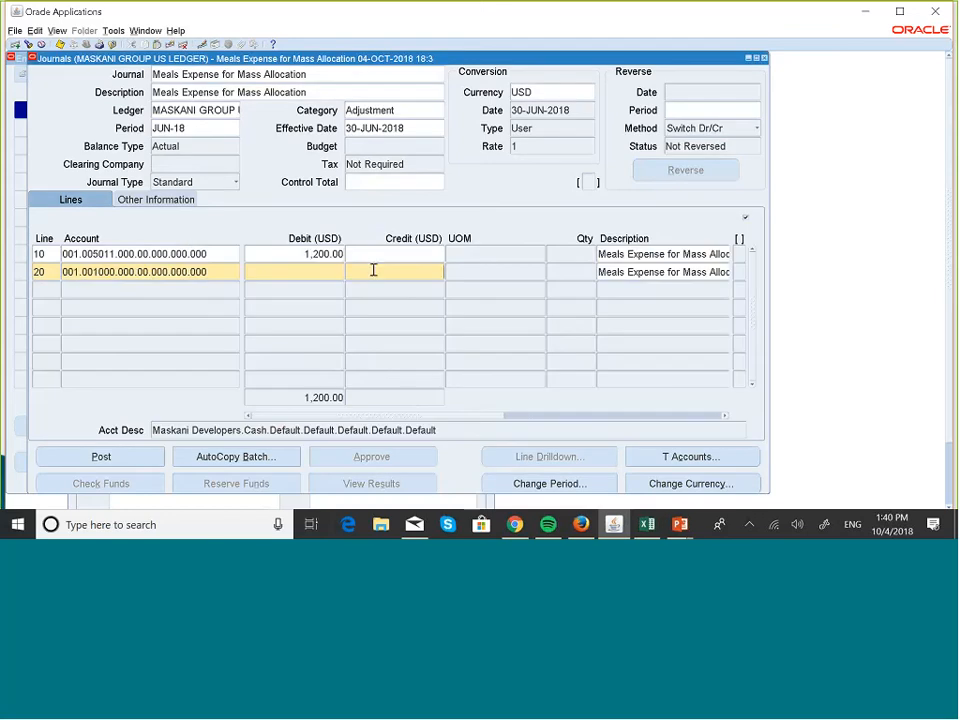
{"action": "type", "text": "1200"}
Step: Post the meals expense journal, accepting the automatic save, and close the journal windows to return to the Navigator
{"action": "left_click", "coordinate": [130, 456]}
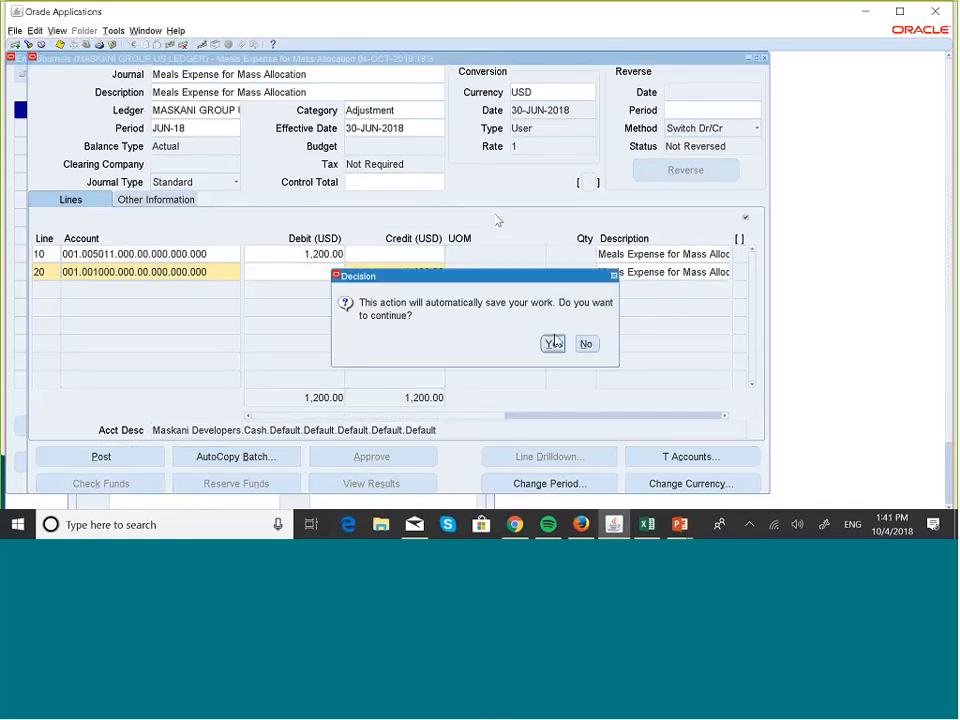
{"action": "left_click", "coordinate": [553, 343]}
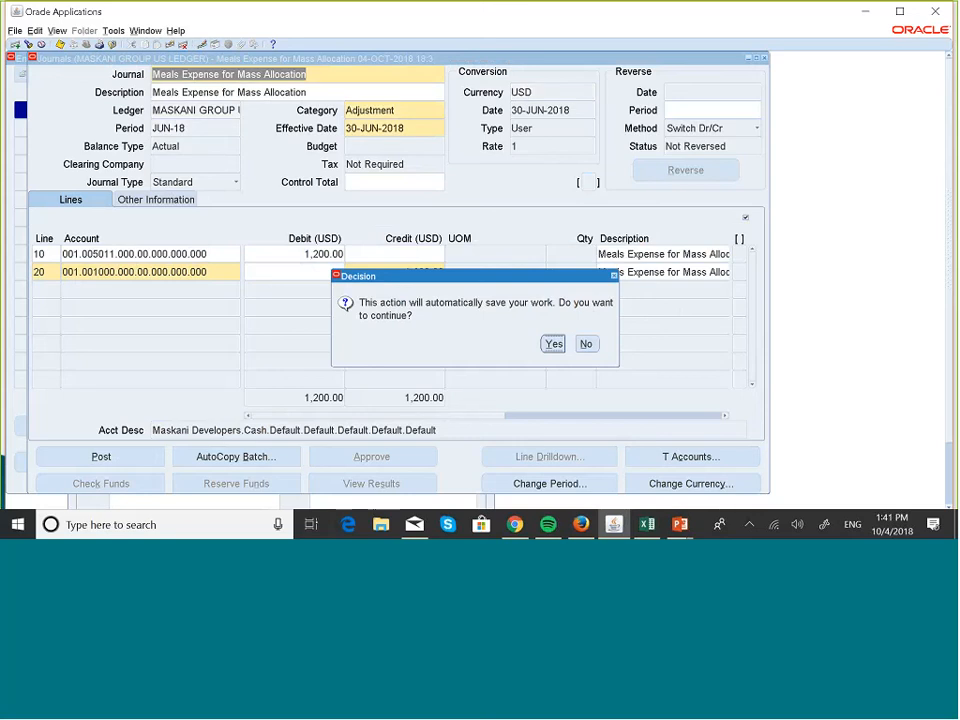
{"action": "left_click", "coordinate": [592, 314]}
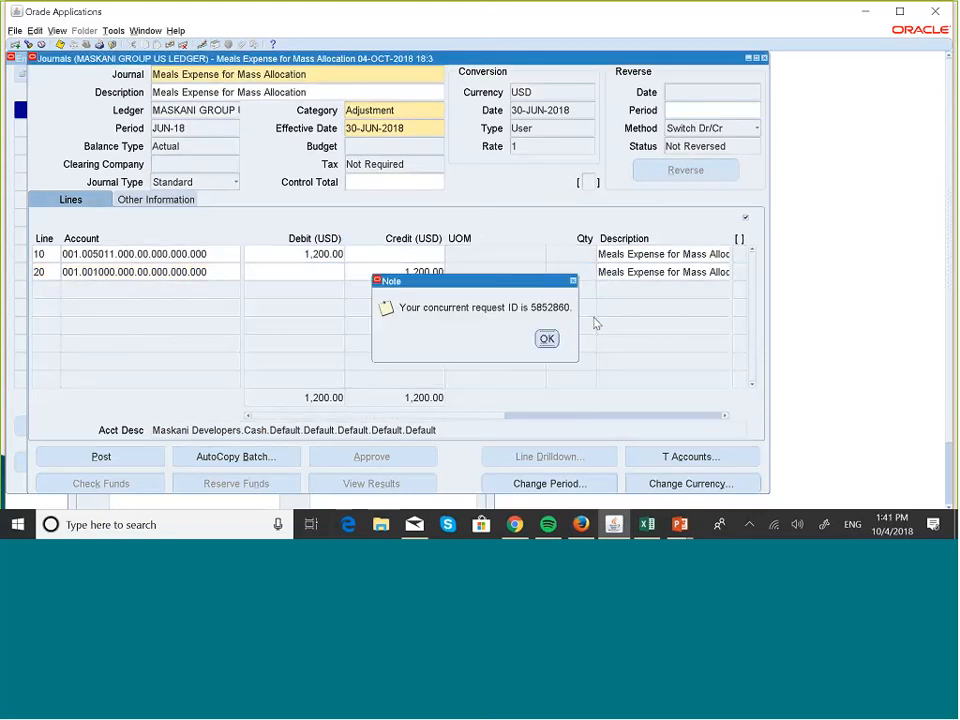
{"action": "left_click", "coordinate": [547, 340]}
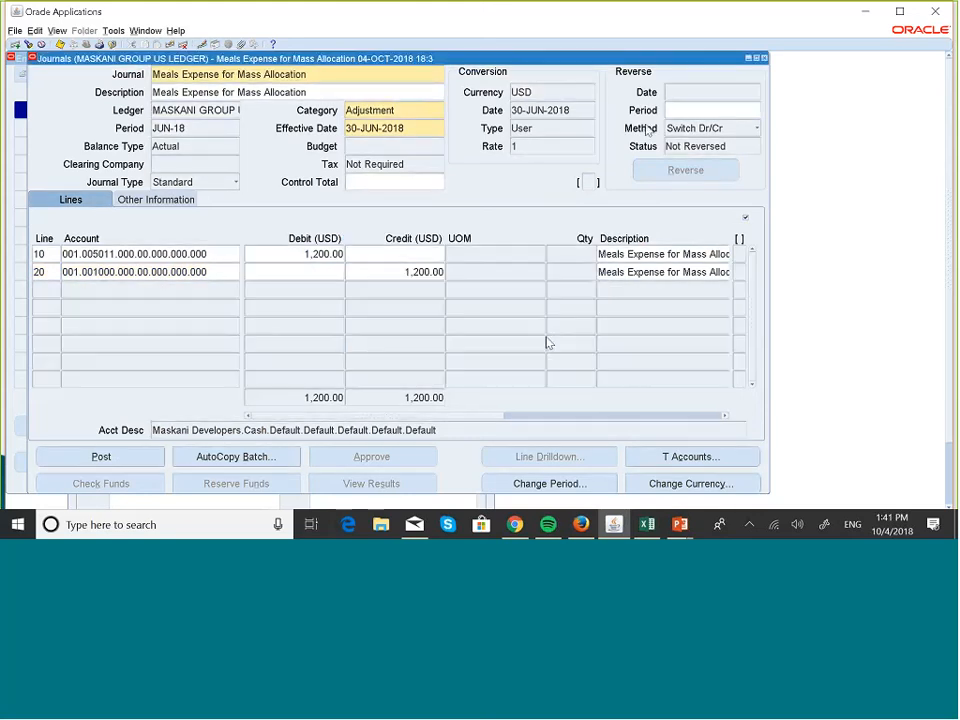
{"action": "left_click", "coordinate": [764, 58]}
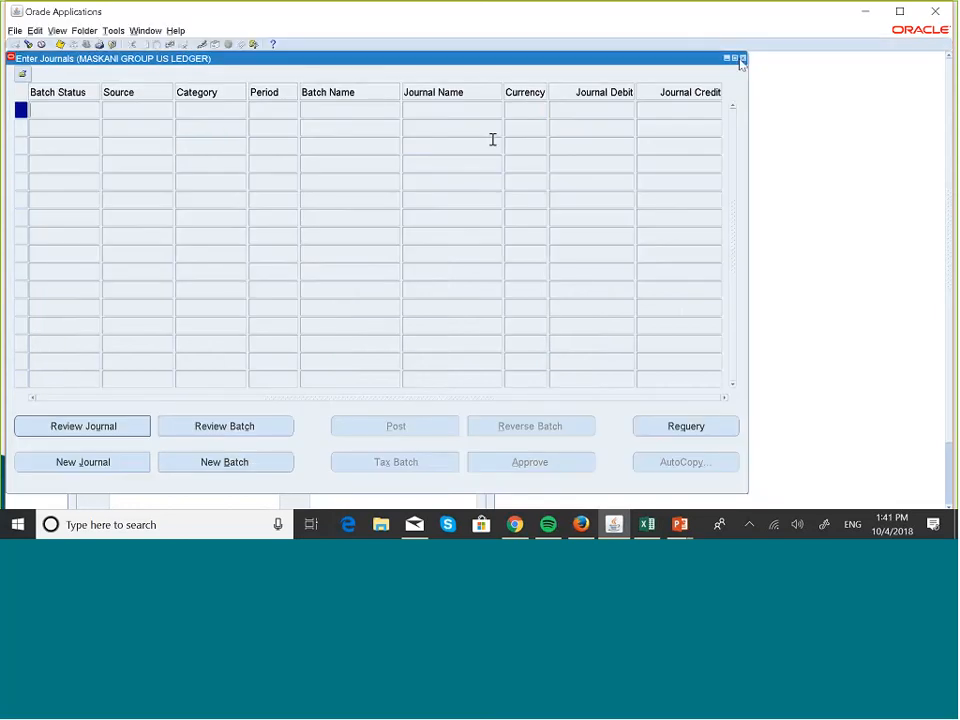
{"action": "left_click", "coordinate": [742, 58]}
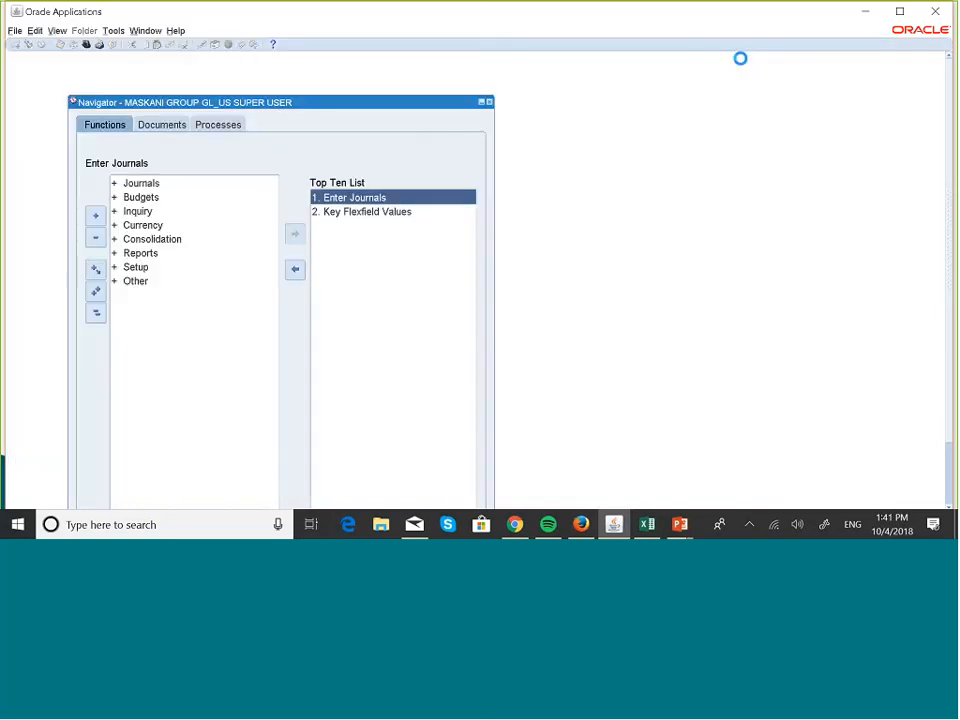
Step: Switch to the PowerPoint slide show and review the slide on entering the cost pool (original) journal
{"action": "key", "text": "alt+Tab"}
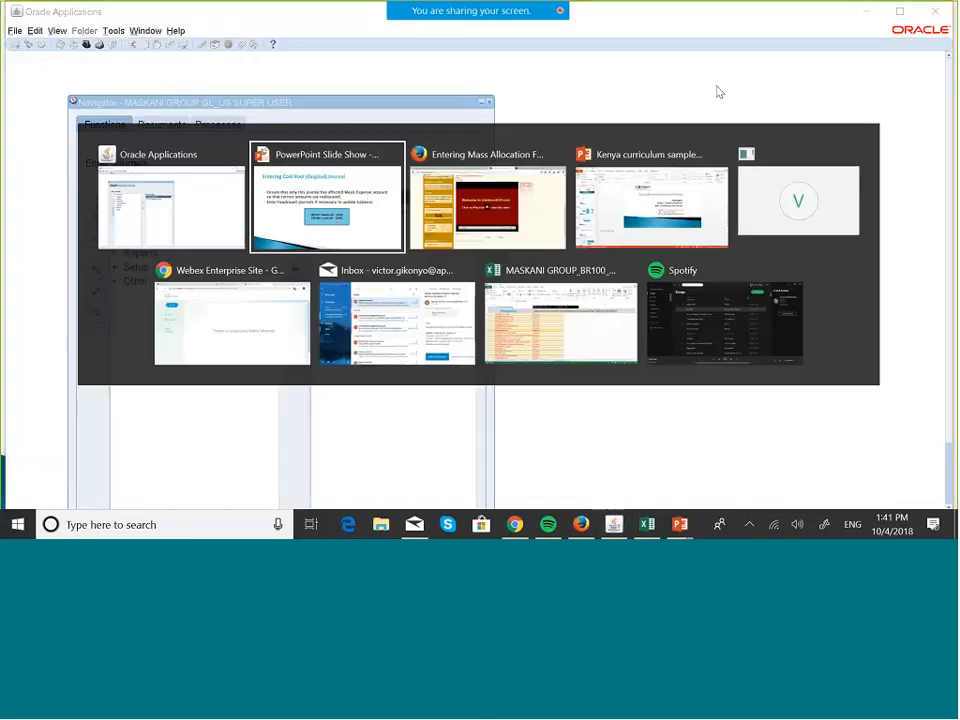
{"action": "left_click", "coordinate": [679, 195]}
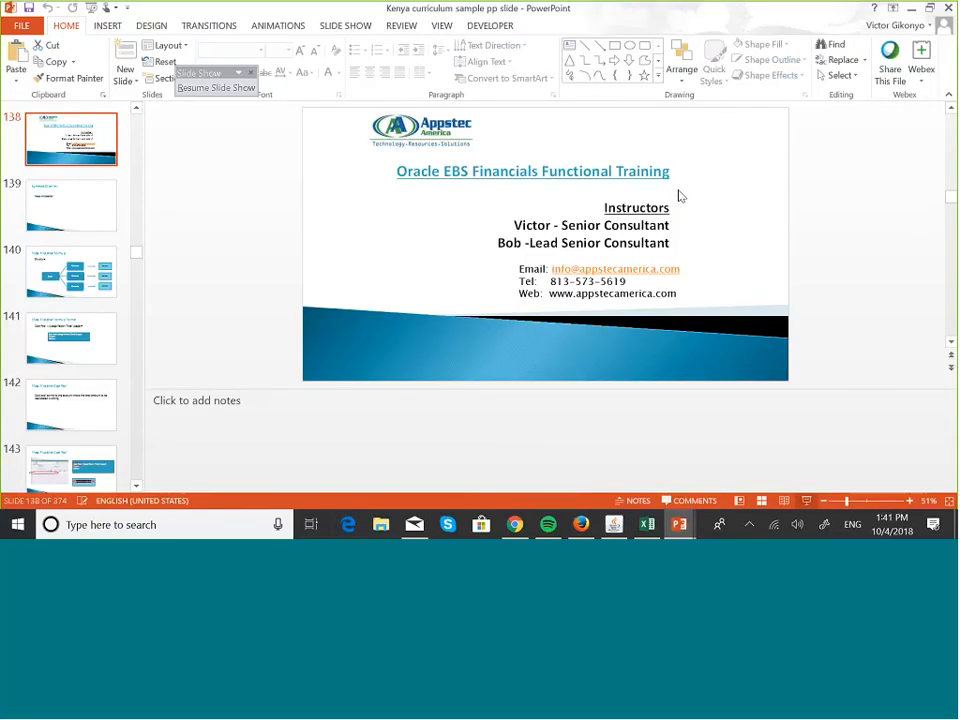
{"action": "key", "text": "alt+Tab"}
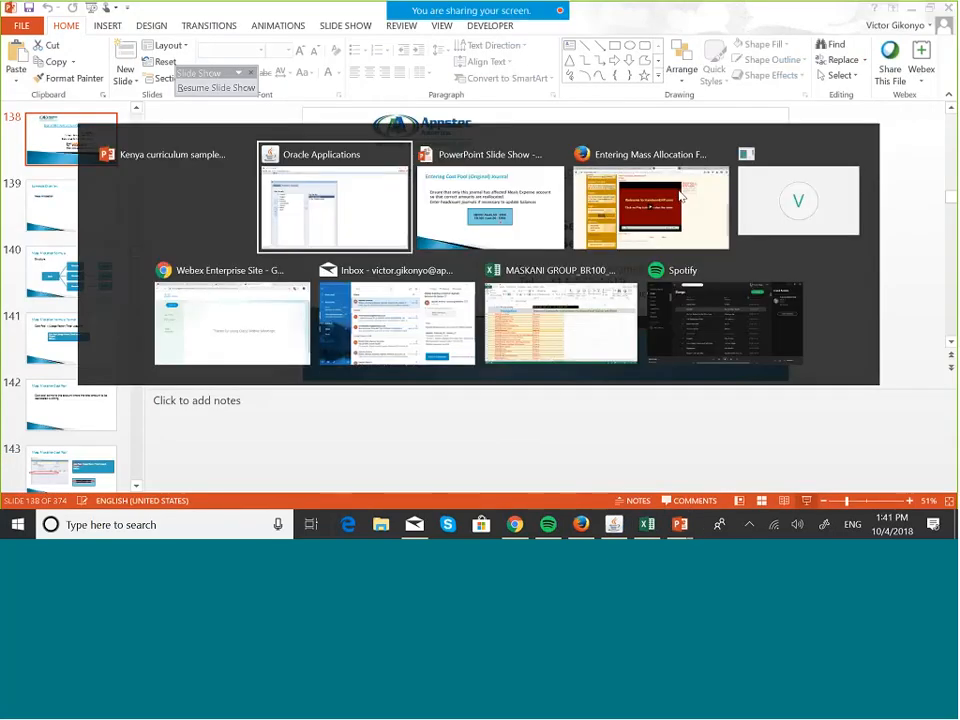
{"action": "left_click", "coordinate": [515, 213]}
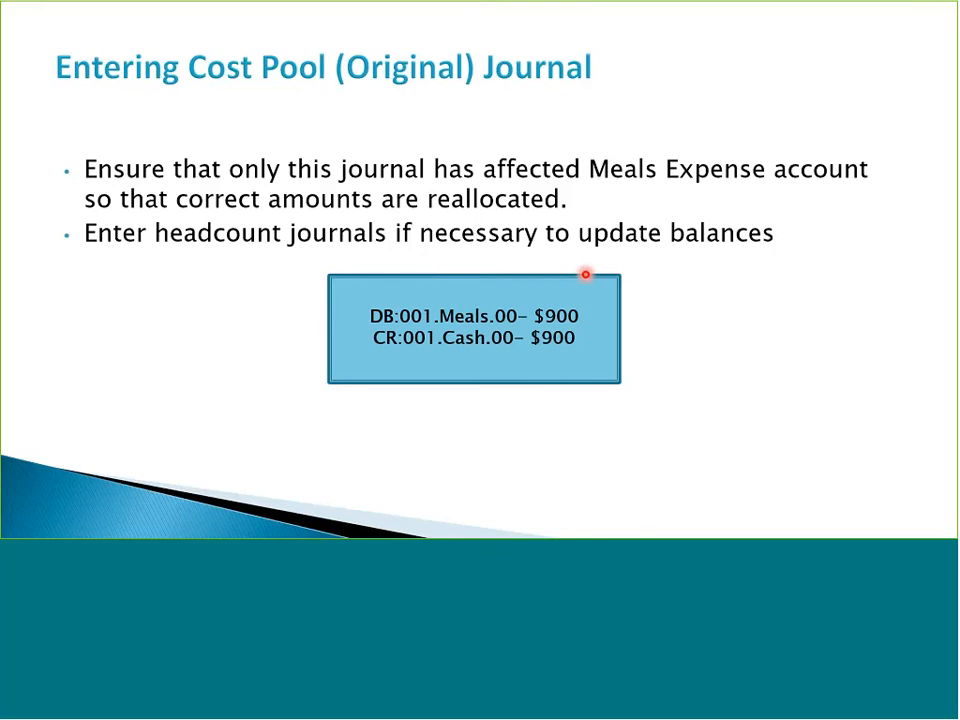
Step: Switch to Oracle Applications, open the account balance inquiry and set its currency type to Statistical
{"action": "key", "text": "alt+Tab"}
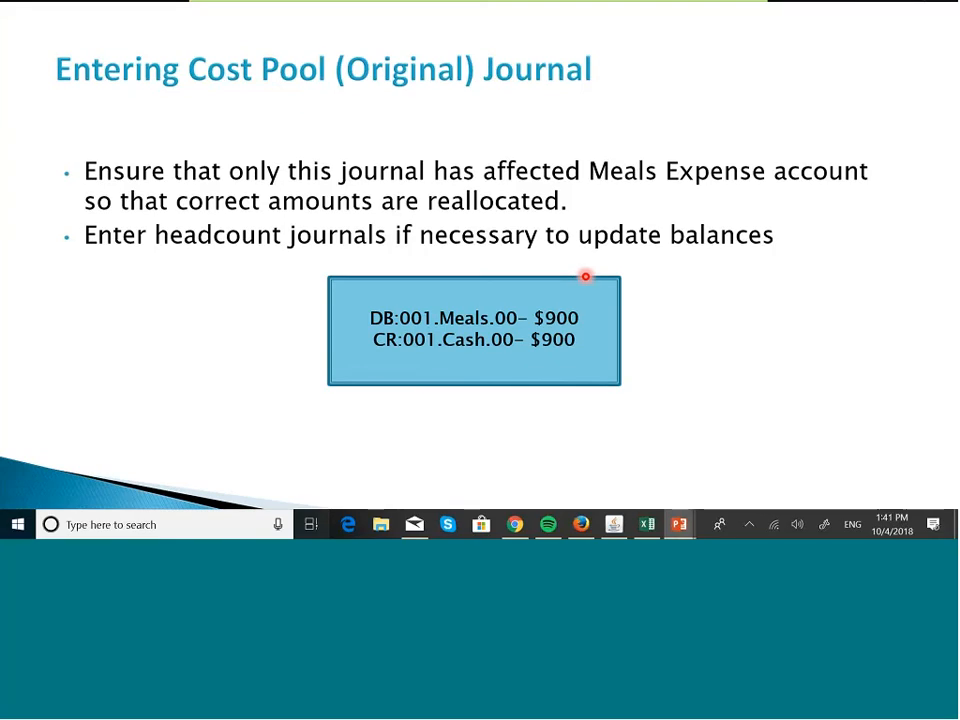
{"action": "key", "text": "super+Tab"}
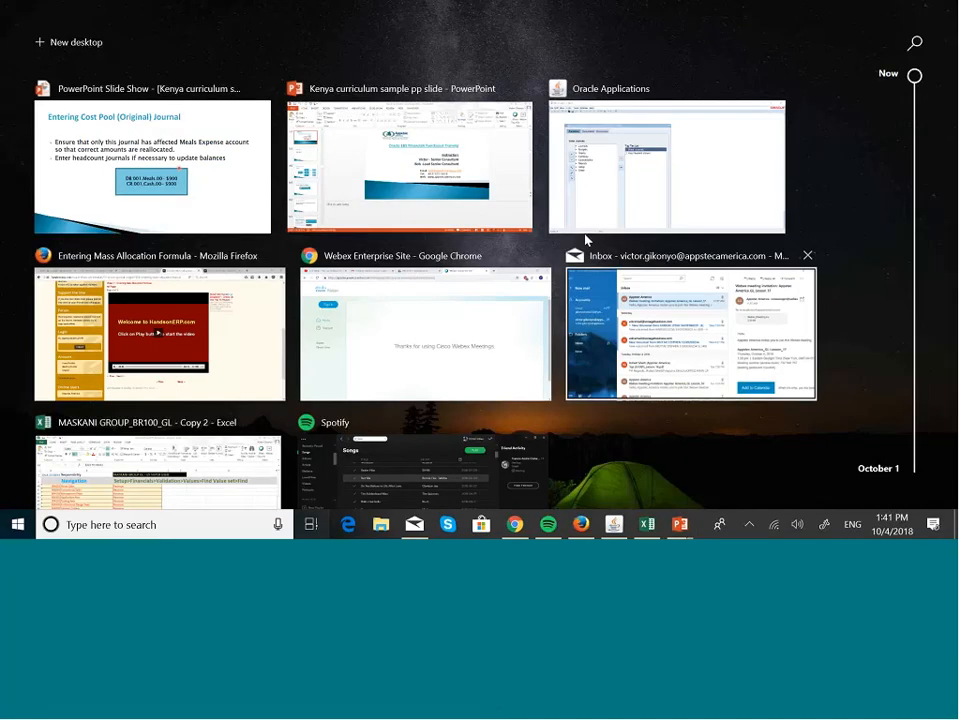
{"action": "left_click", "coordinate": [631, 182]}
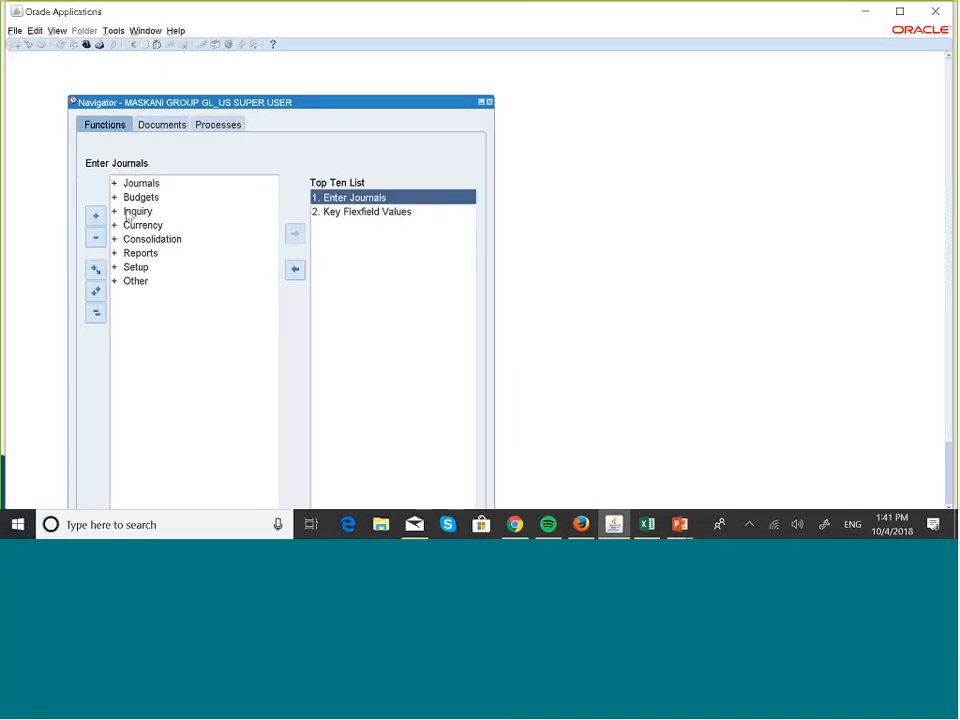
{"action": "double_click", "coordinate": [136, 212]}
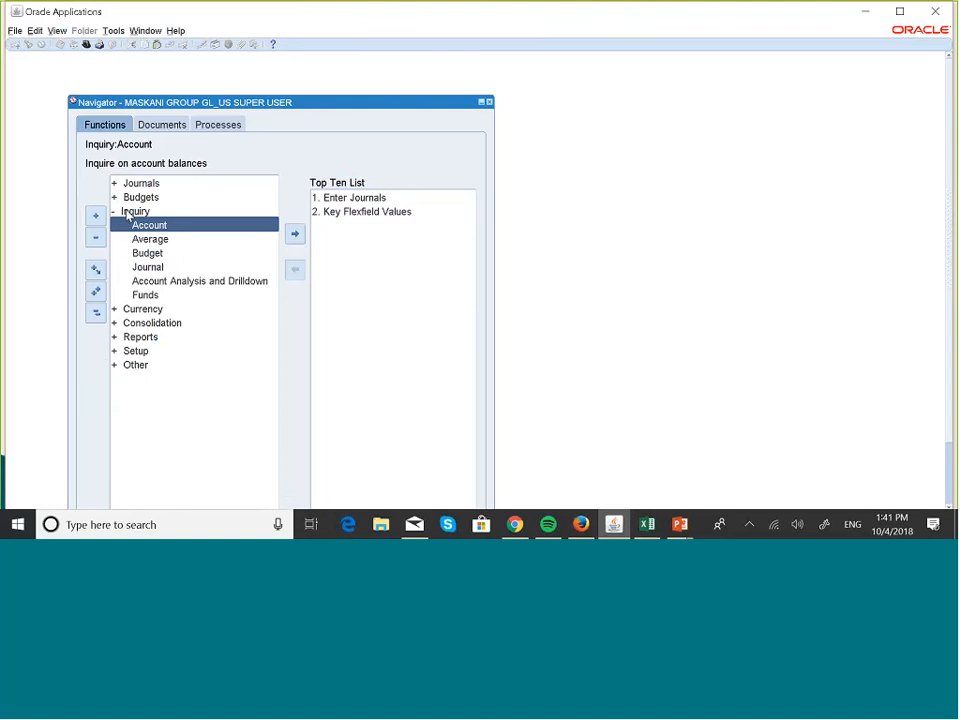
{"action": "double_click", "coordinate": [171, 221]}
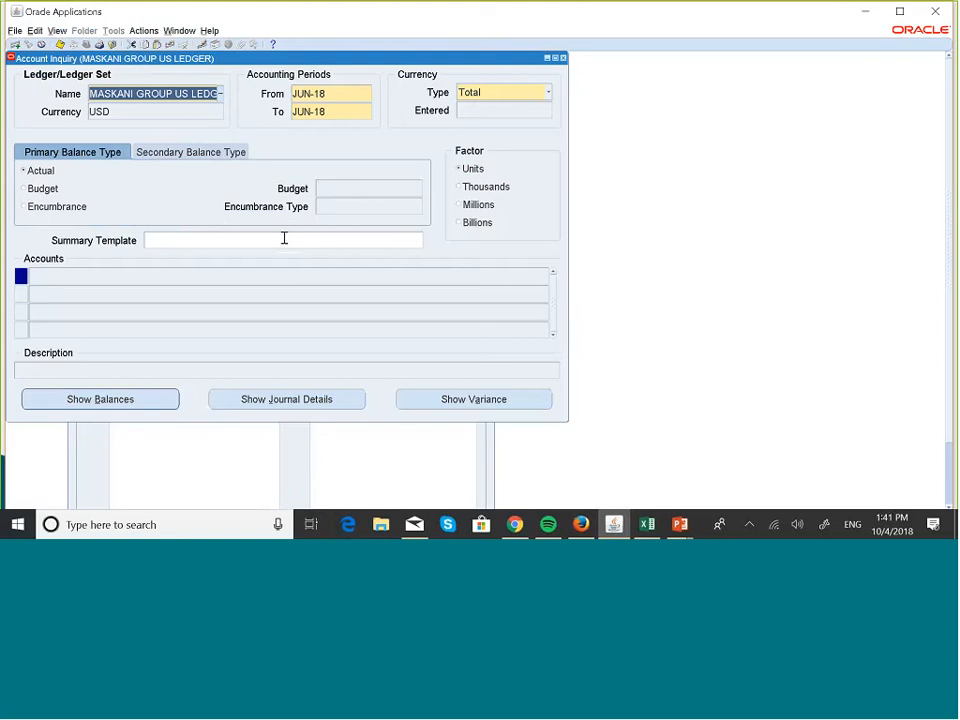
{"action": "left_click", "coordinate": [548, 93]}
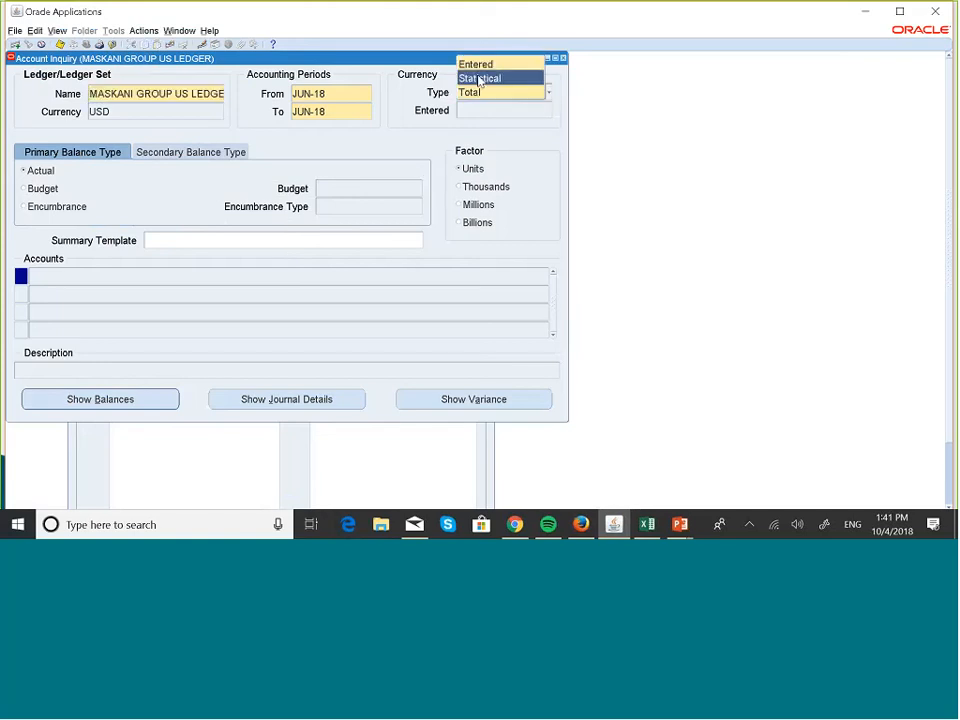
{"action": "left_click", "coordinate": [480, 79]}
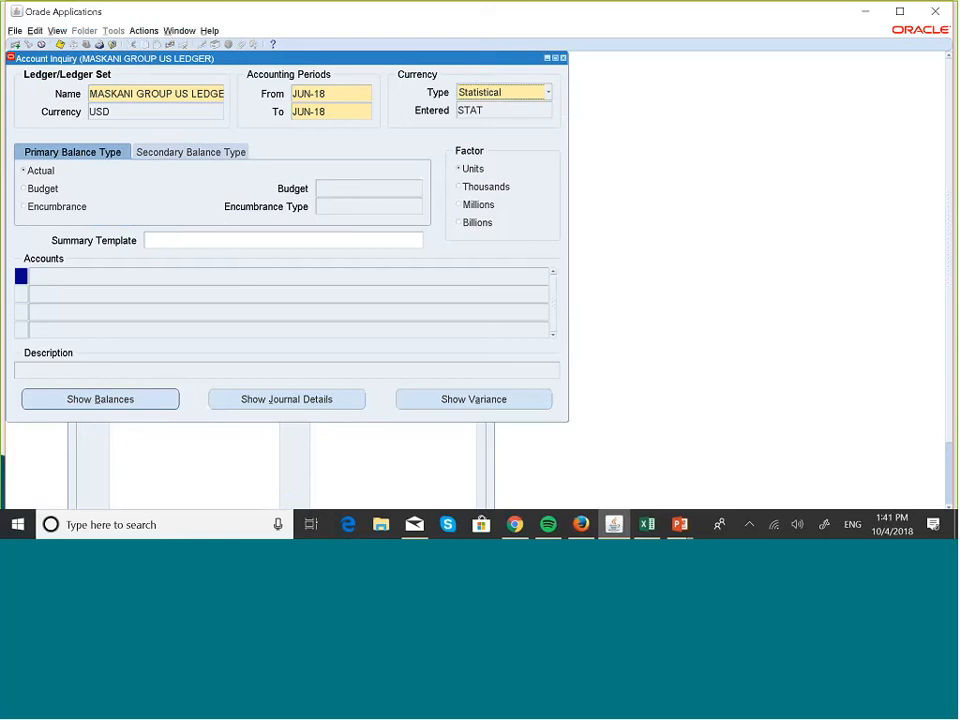
Step: Start an account search limited to company 001 and the Headcount account 008000
{"action": "left_click", "coordinate": [49, 280]}
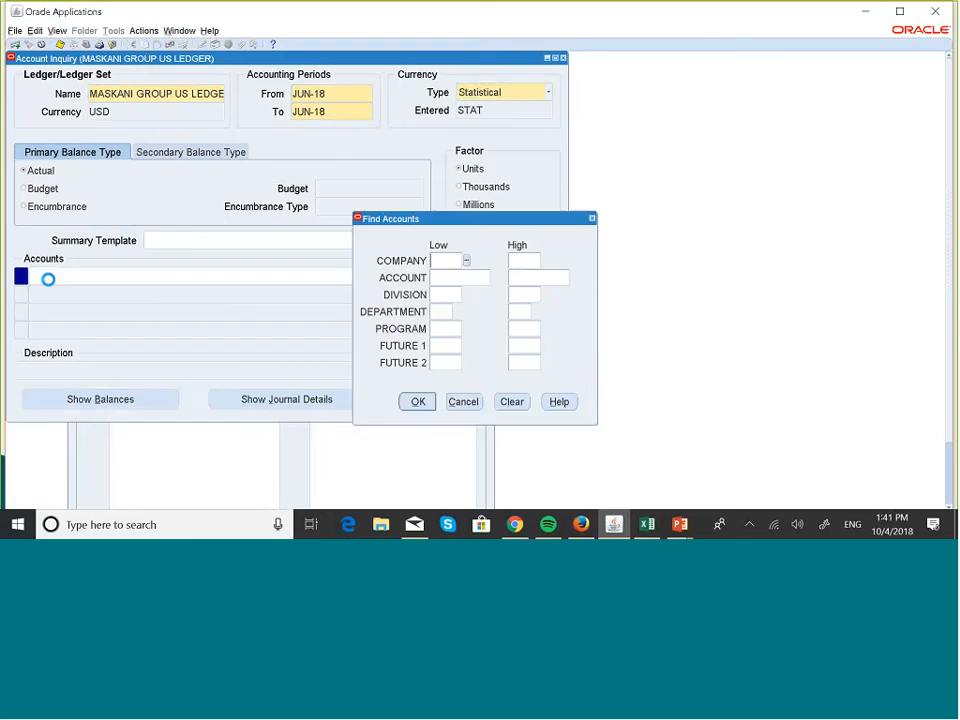
{"action": "type", "text": "001"}
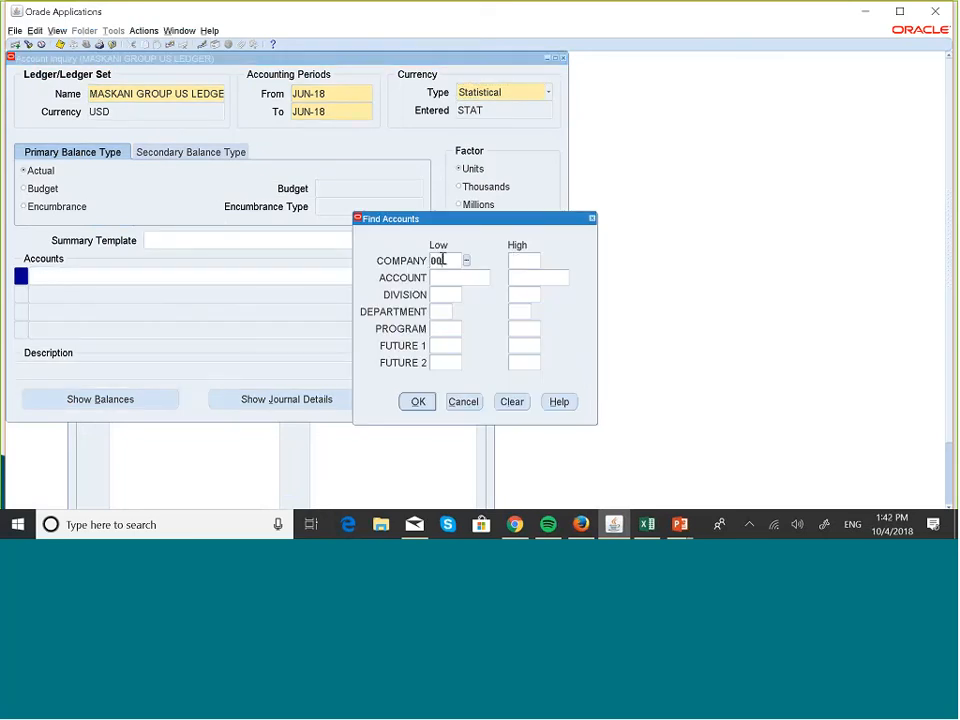
{"action": "key", "text": "Tab"}
{"action": "left_click", "coordinate": [458, 278]}
{"action": "left_click", "coordinate": [496, 277]}
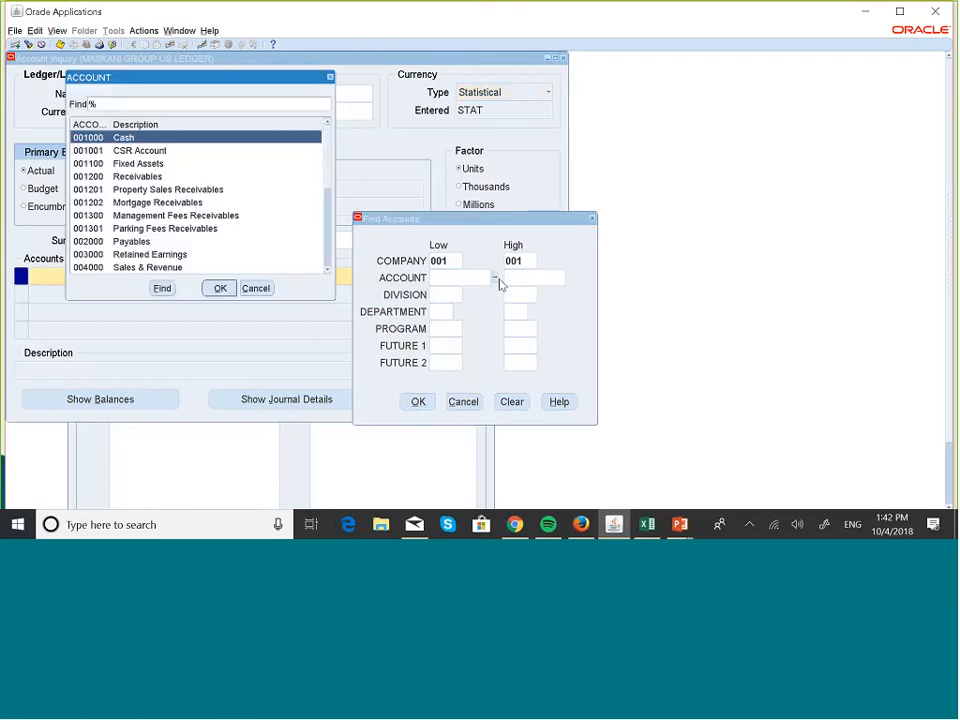
{"action": "left_click", "coordinate": [327, 270]}
{"action": "left_click", "coordinate": [327, 270]}
{"action": "left_click", "coordinate": [327, 270]}
{"action": "left_click", "coordinate": [327, 270]}
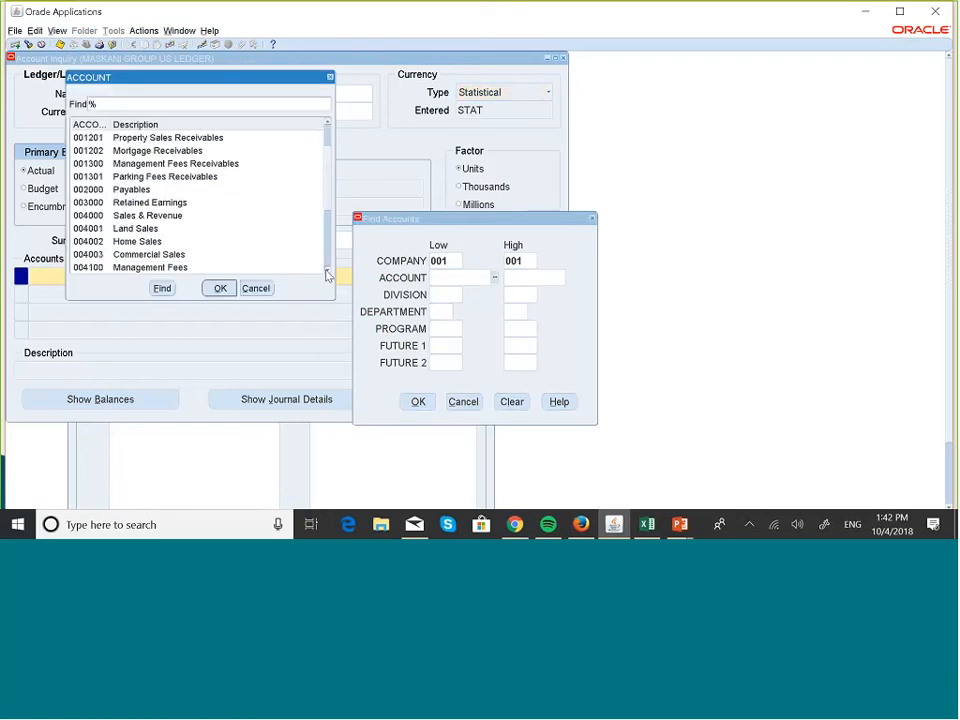
{"action": "left_click", "coordinate": [327, 270]}
{"action": "left_click", "coordinate": [327, 270]}
{"action": "left_click", "coordinate": [327, 270]}
{"action": "left_click", "coordinate": [327, 270]}
{"action": "left_click", "coordinate": [327, 270]}
{"action": "left_click", "coordinate": [327, 270]}
{"action": "left_click", "coordinate": [327, 270]}
{"action": "left_click", "coordinate": [327, 270]}
{"action": "left_click", "coordinate": [327, 270]}
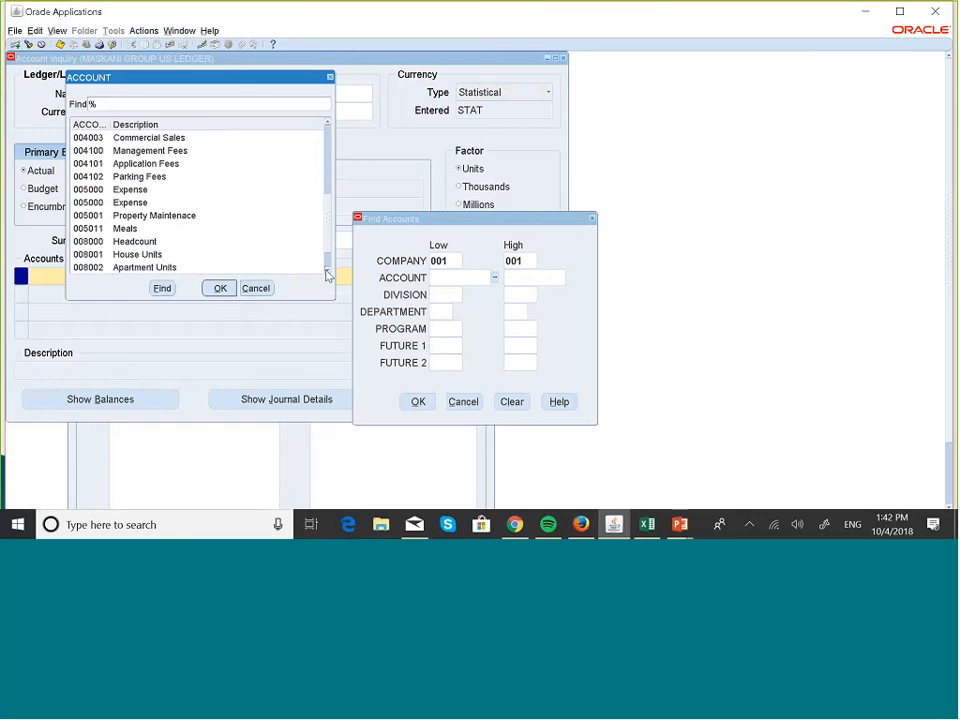
{"action": "left_click", "coordinate": [327, 270]}
{"action": "left_click", "coordinate": [147, 216]}
{"action": "left_click", "coordinate": [218, 289]}
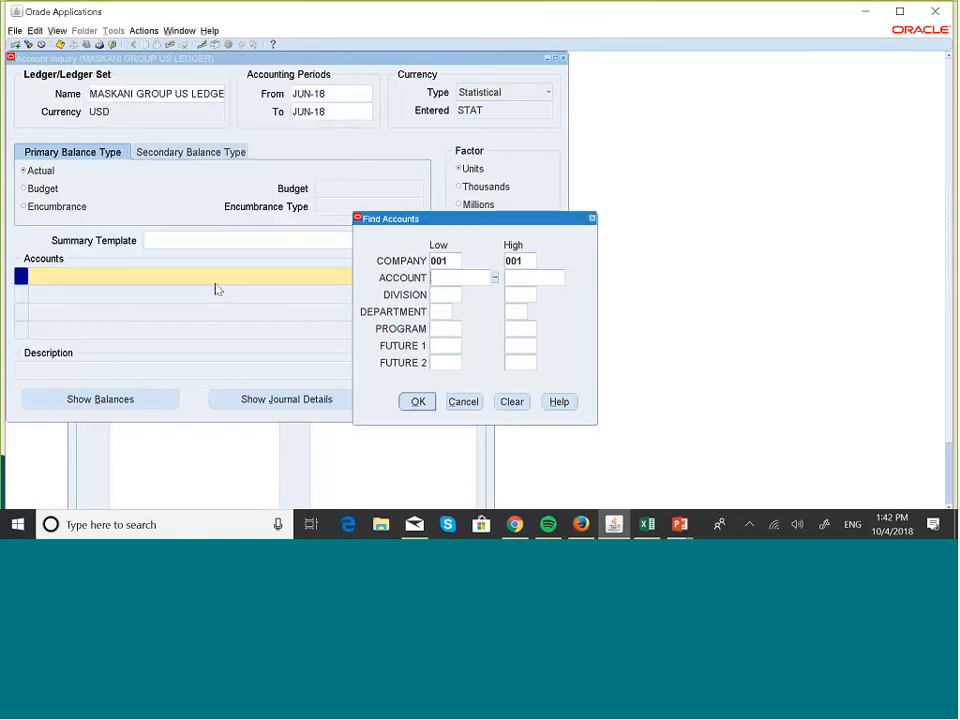
Step: Limit the account search to division 000 and departments 00 through 40 (Finance)
{"action": "left_click", "coordinate": [441, 297]}
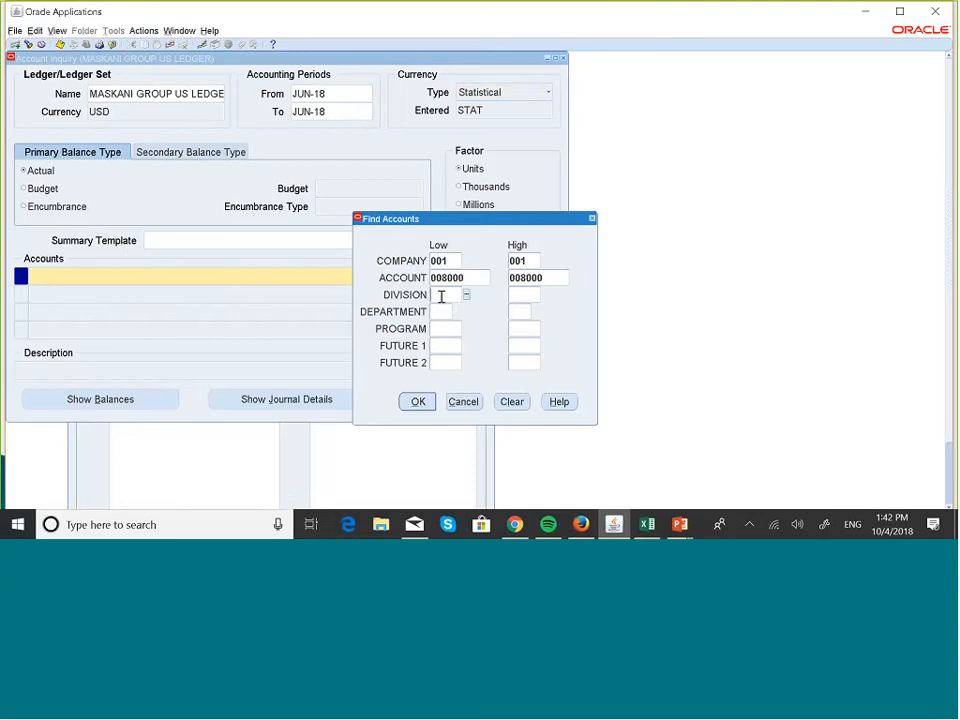
{"action": "type", "text": "000"}
{"action": "key", "text": "Tab"}
{"action": "left_click", "coordinate": [440, 312]}
{"action": "left_click", "coordinate": [457, 312]}
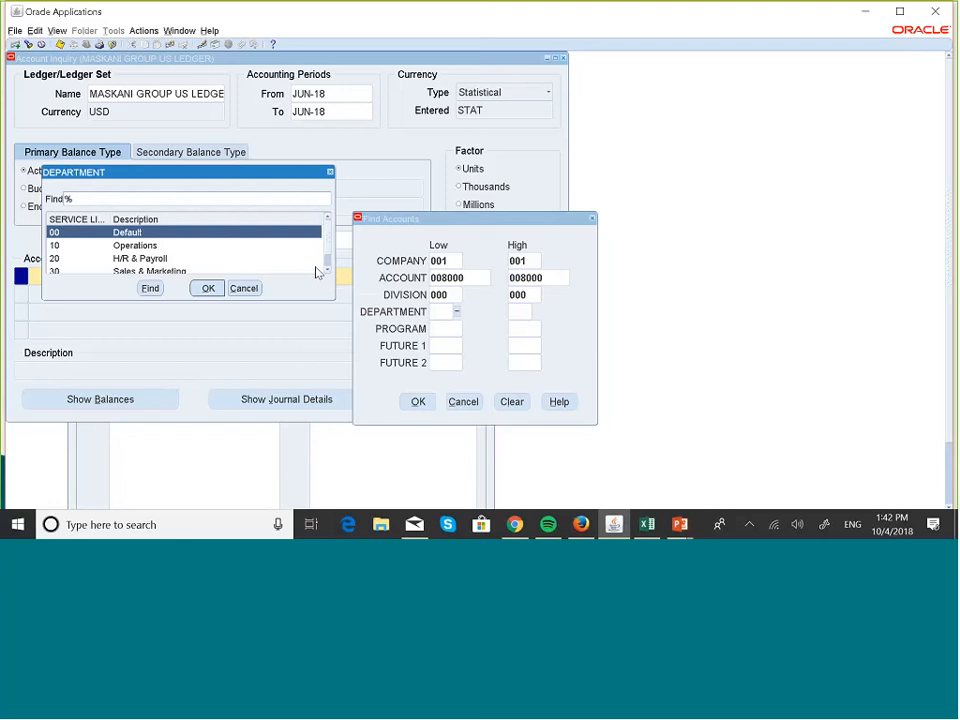
{"action": "left_click", "coordinate": [214, 290]}
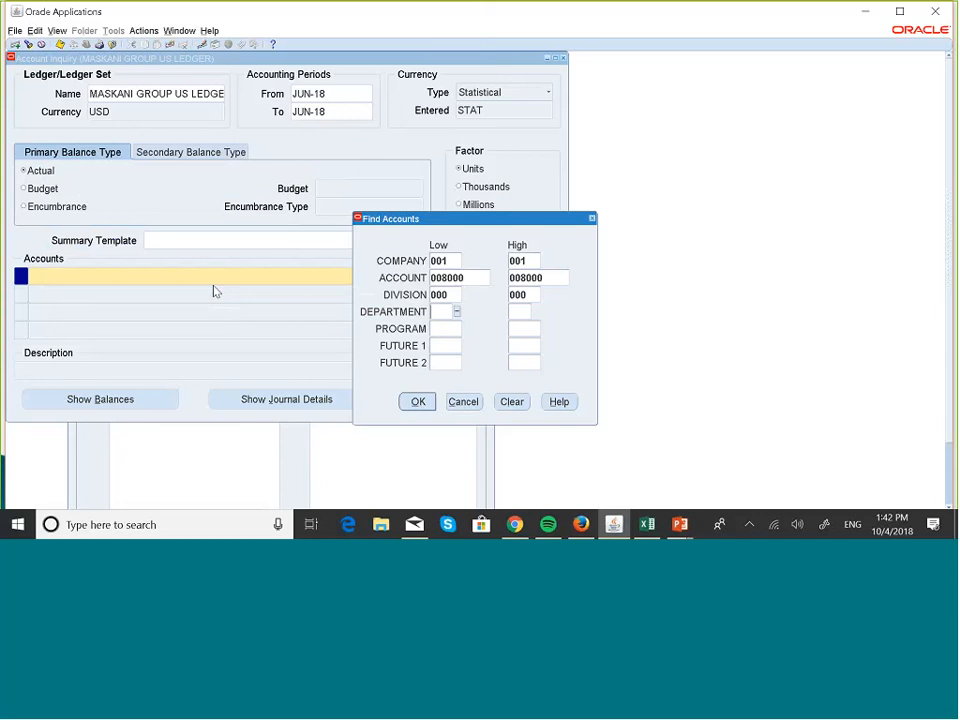
{"action": "left_click", "coordinate": [511, 317]}
{"action": "left_click", "coordinate": [536, 314]}
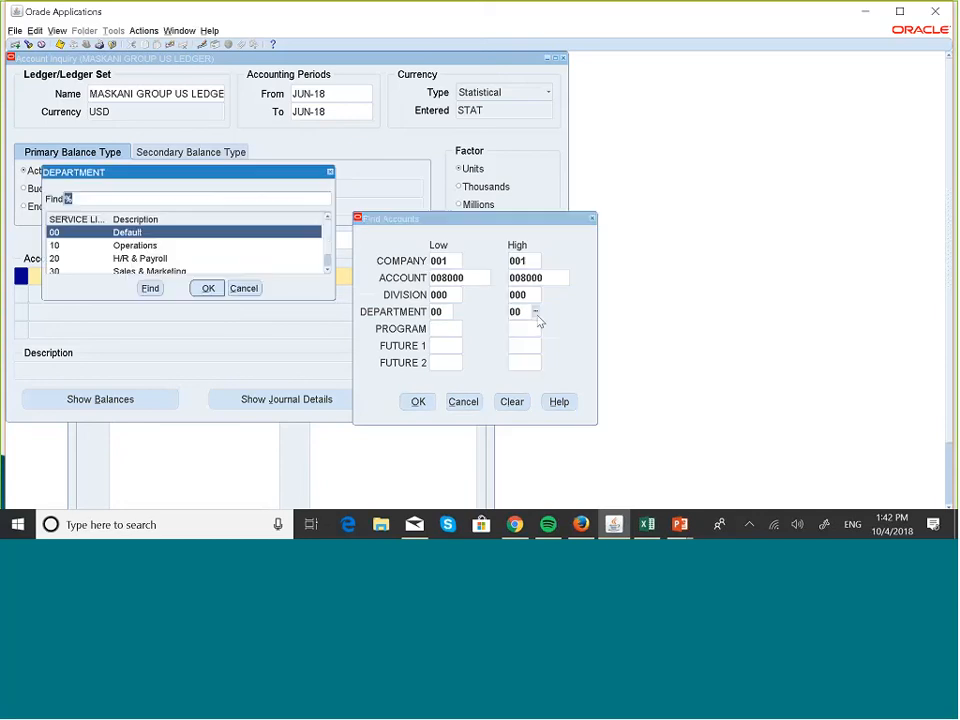
{"action": "scroll", "coordinate": [217, 259], "scroll_direction": "down", "scroll_amount": 2}
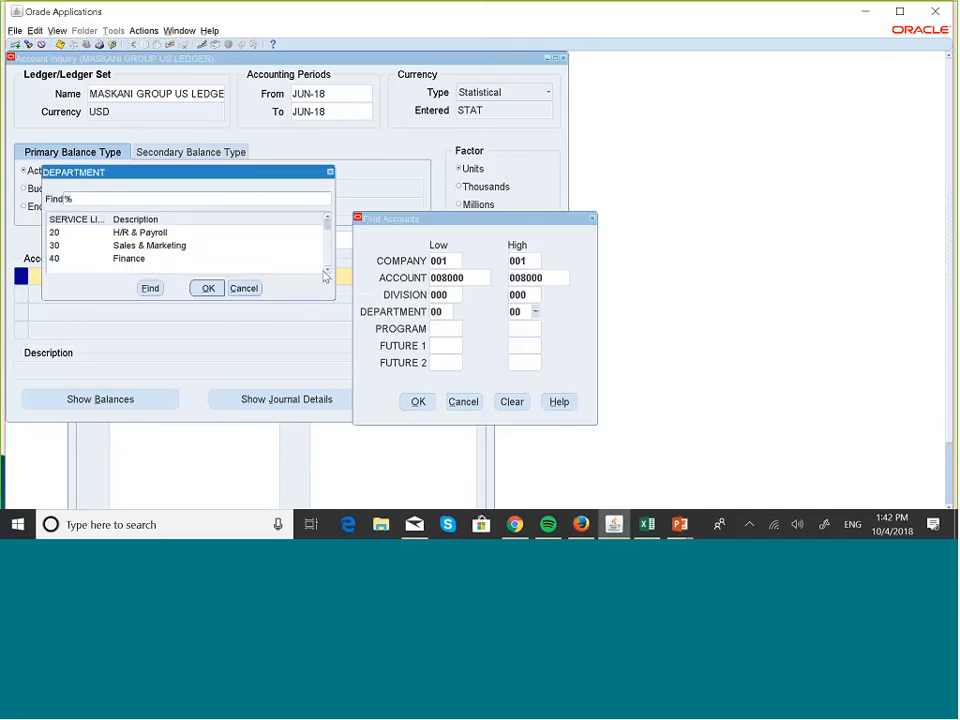
{"action": "left_click", "coordinate": [140, 259]}
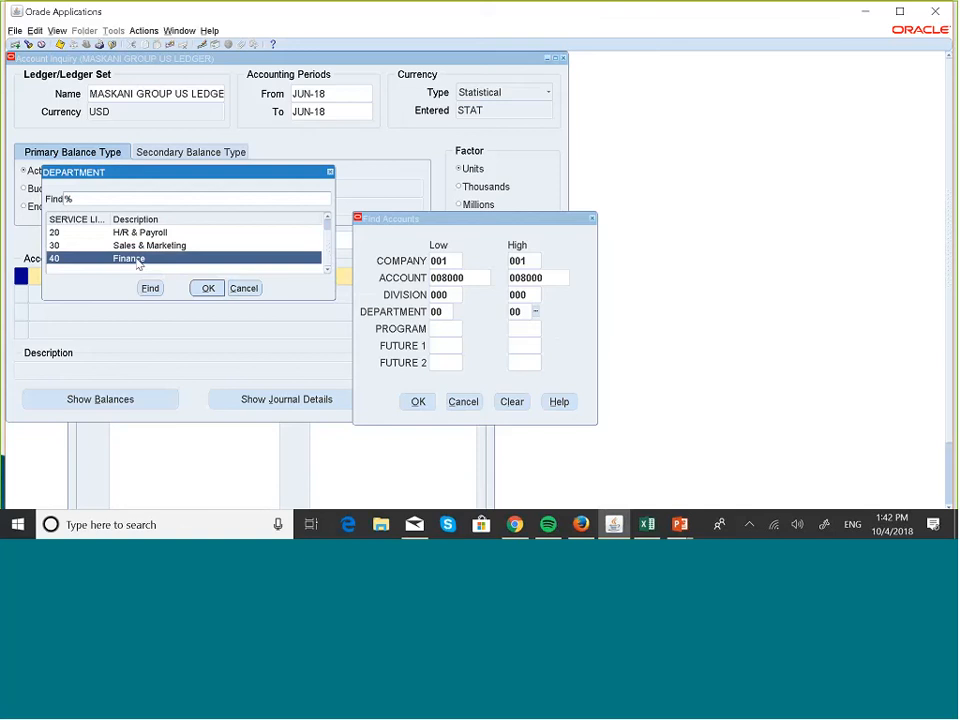
{"action": "left_click", "coordinate": [208, 288]}
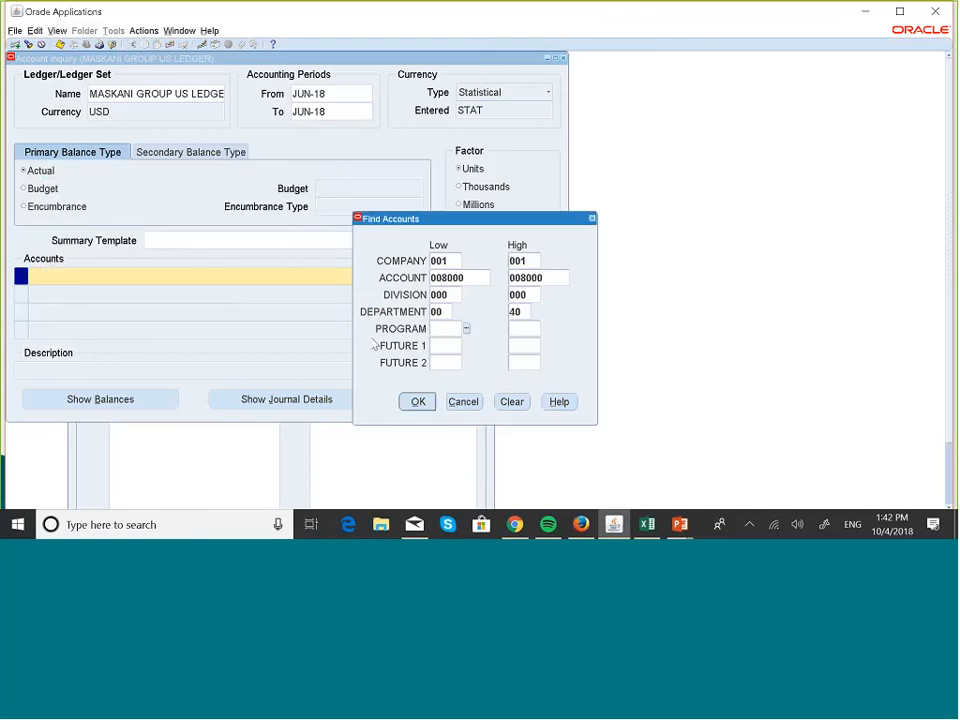
Step: Set program, Future 1 and Future 2 to 000 in the account search criteria and run the search
{"action": "type", "text": "000"}
{"action": "key", "text": "Tab"}
{"action": "key", "text": "Tab"}
{"action": "type", "text": "000"}
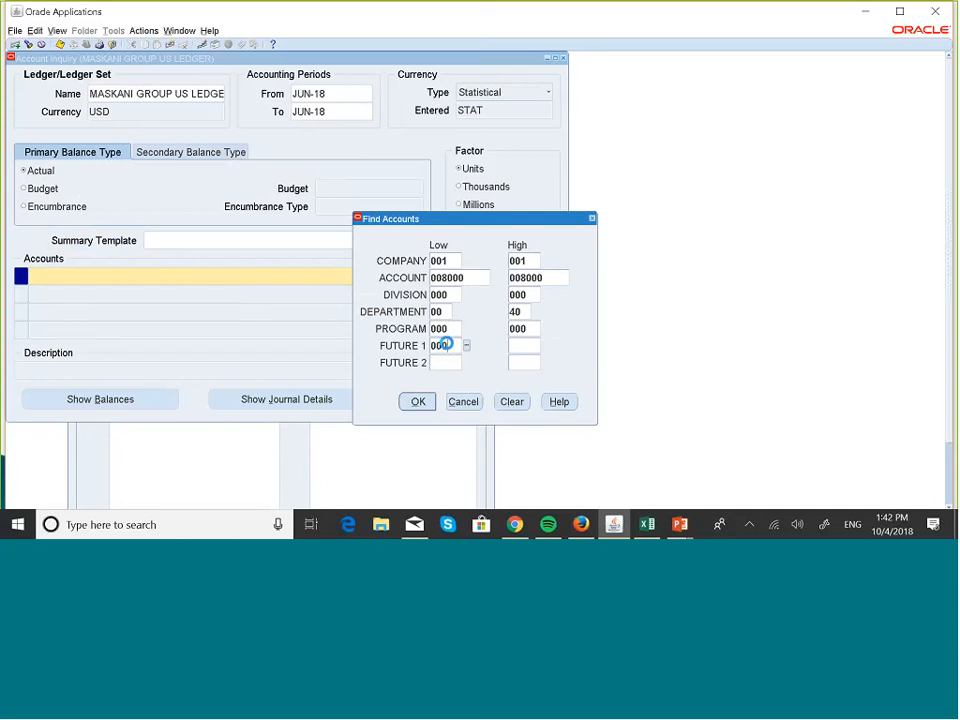
{"action": "key", "text": "Tab"}
{"action": "type", "text": "000"}
{"action": "key", "text": "Tab"}
{"action": "type", "text": "000"}
{"action": "key", "text": "Tab"}
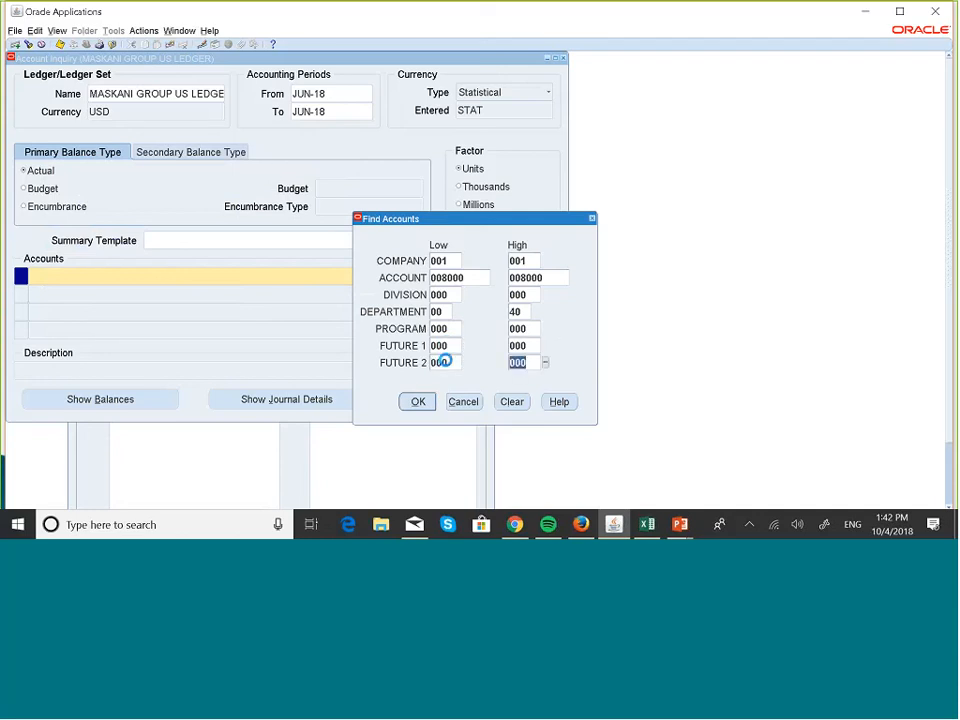
{"action": "type", "text": "000"}
{"action": "left_click", "coordinate": [420, 400]}
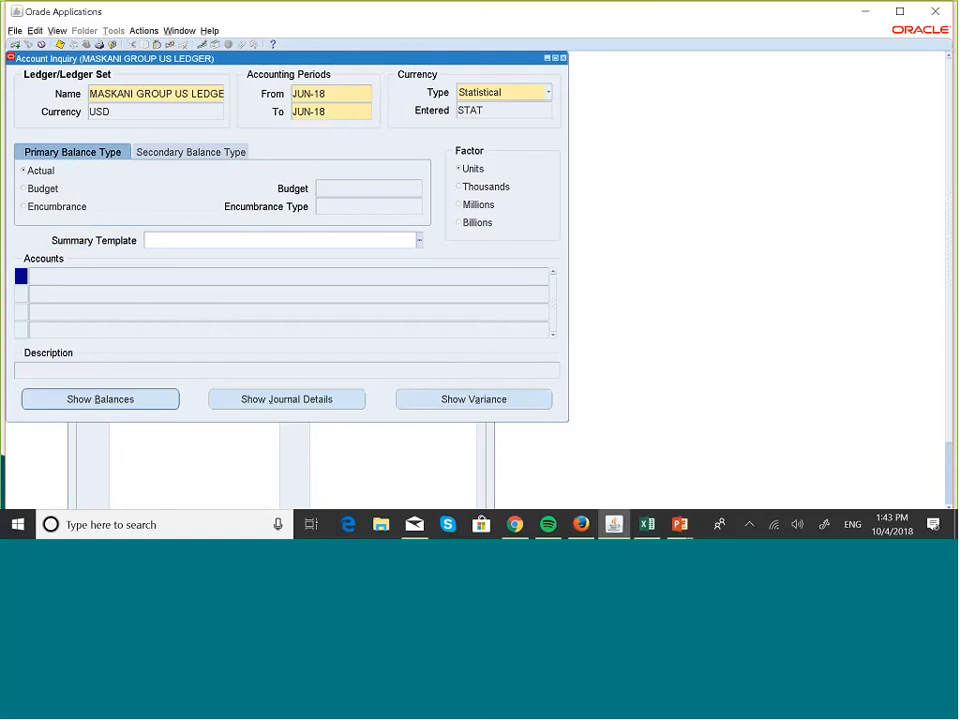
Step: Close the account inquiry and start a new journal from Enter Journals
{"action": "left_click", "coordinate": [563, 58]}
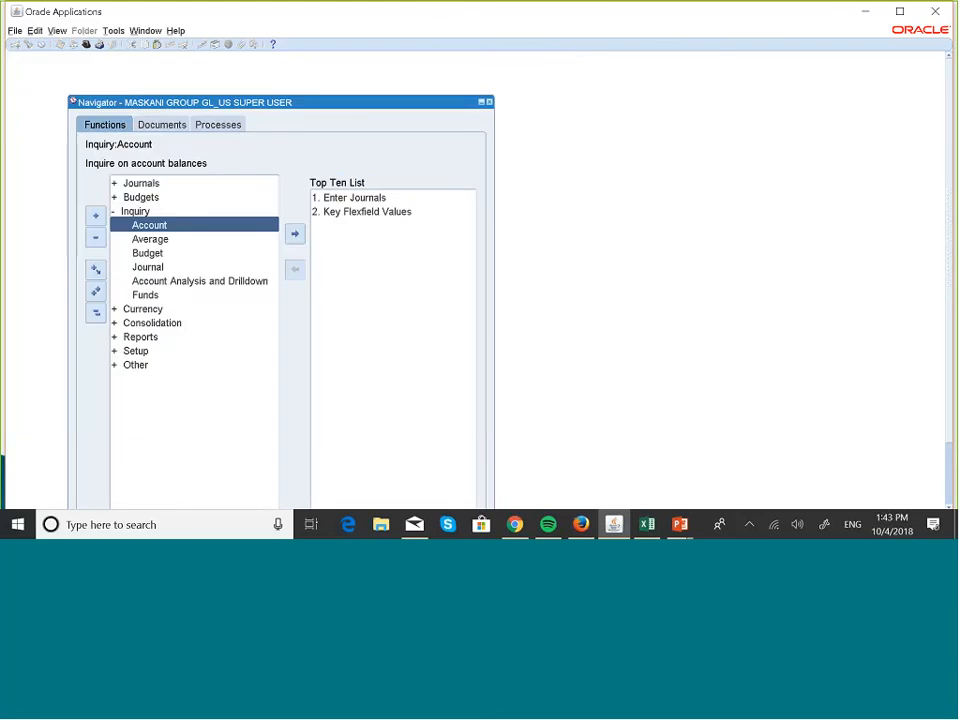
{"action": "double_click", "coordinate": [354, 199]}
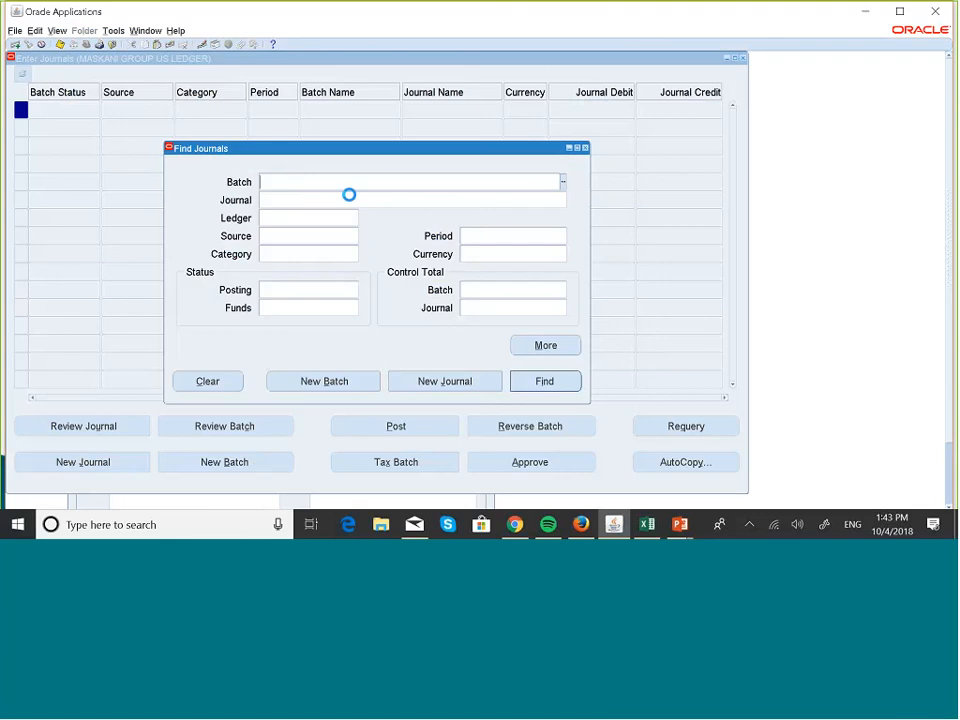
{"action": "left_click", "coordinate": [447, 380]}
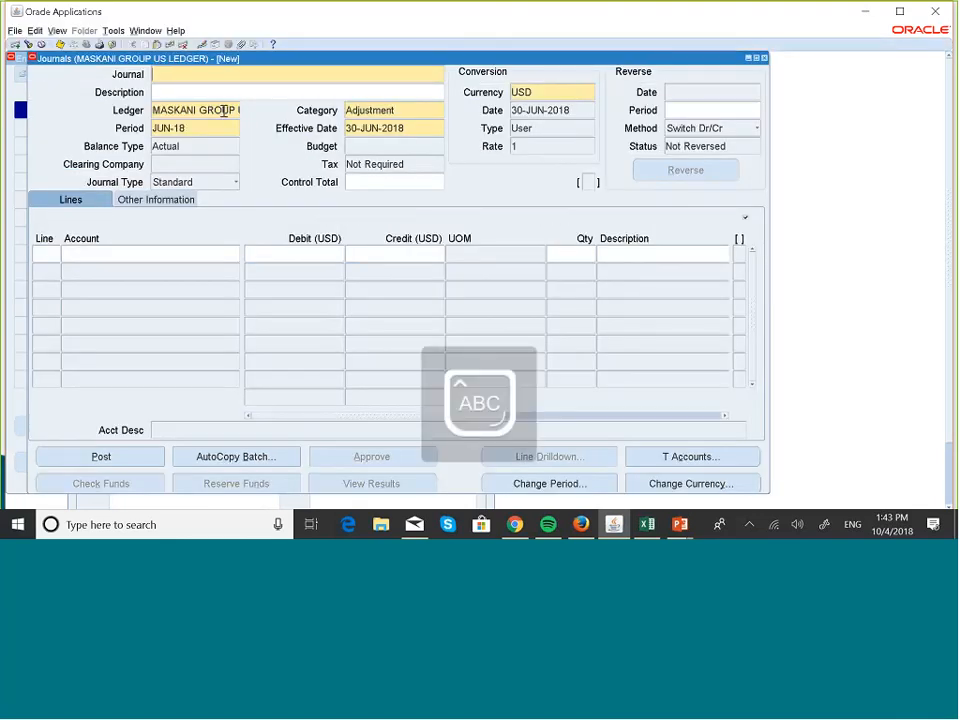
Step: Enter "Headcount for Employees" as both the name and the description of the new journal
{"action": "key", "text": "Caps_Lock"}
{"action": "type", "text": "Headcou"}
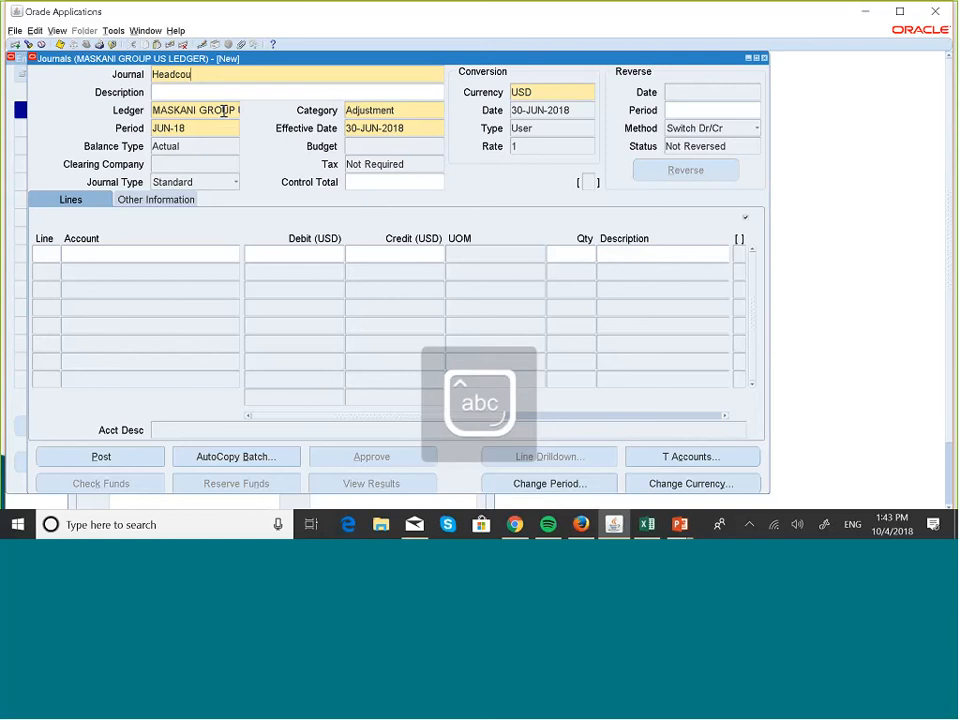
{"action": "type", "text": "nt for"}
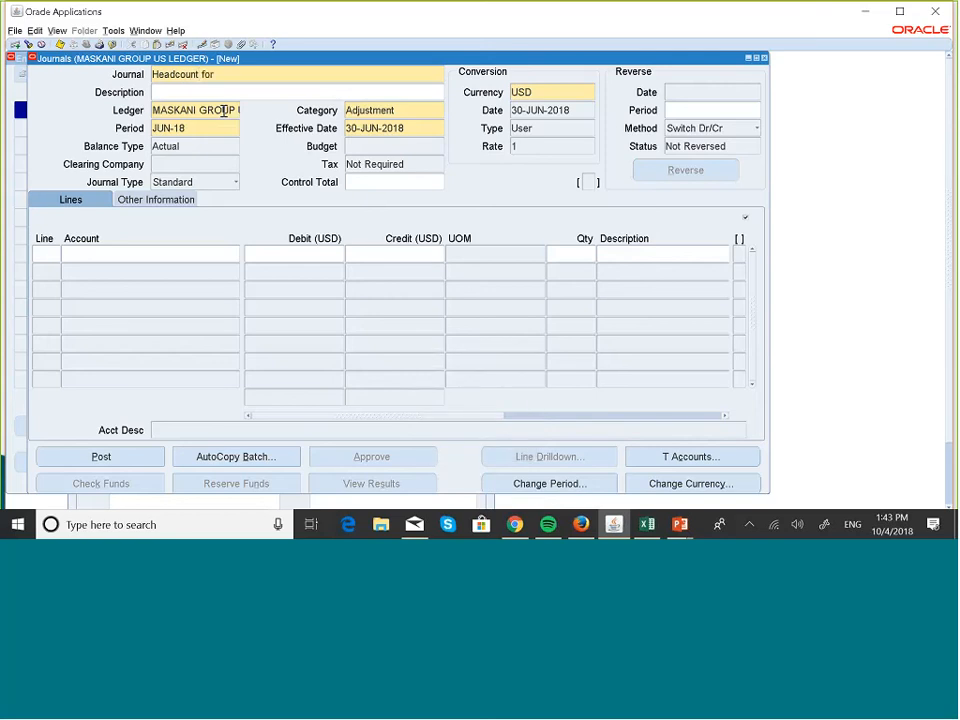
{"action": "key", "text": "Caps_Lock"}
{"action": "type", "text": "E"}
{"action": "key", "text": "Caps_Lock"}
{"action": "type", "text": "mp"}
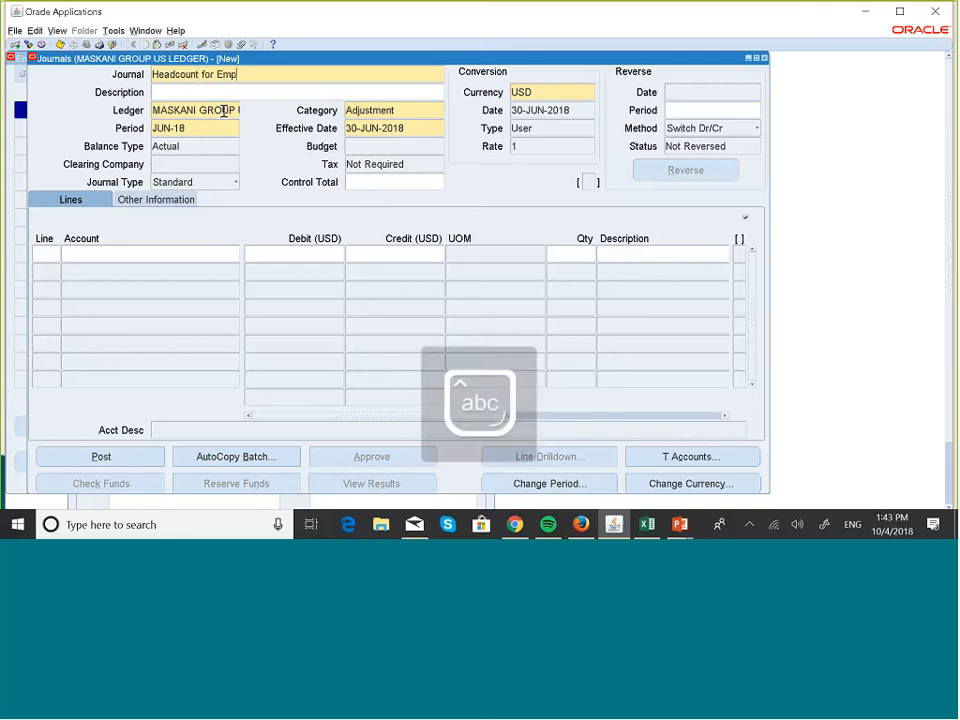
{"action": "type", "text": "loyeess"}
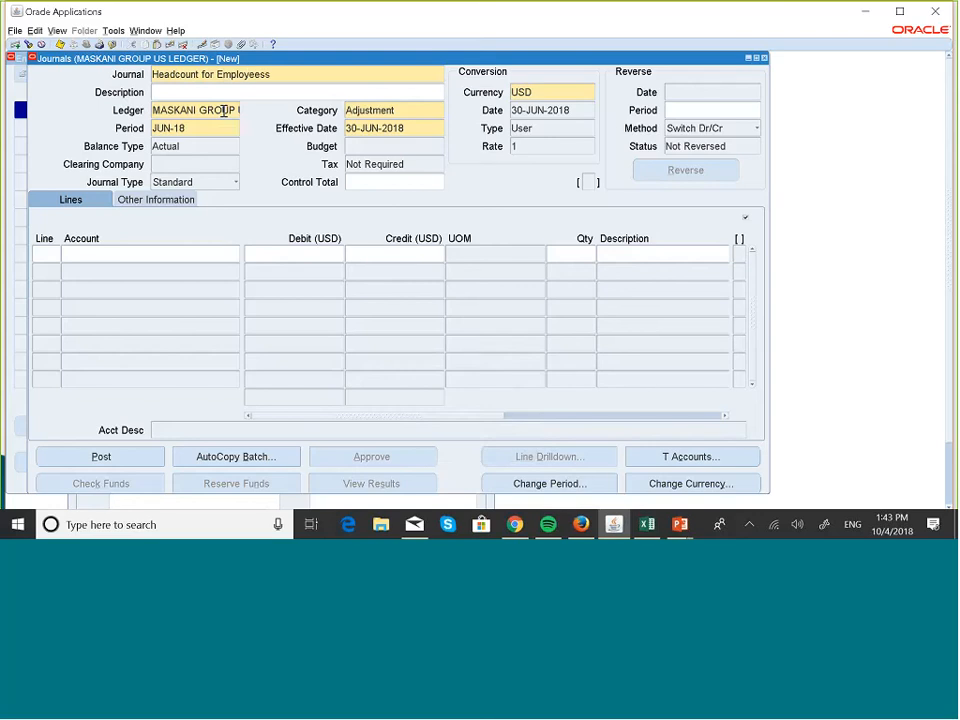
{"action": "key", "text": "BackSpace"}
{"action": "left_click", "coordinate": [253, 87]}
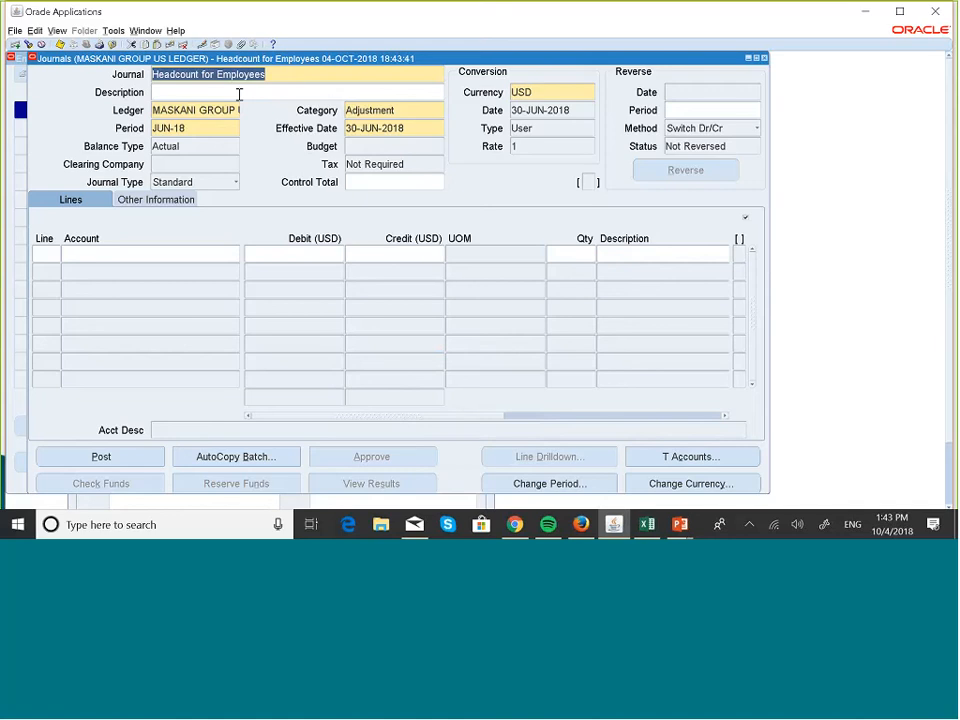
{"action": "left_click", "coordinate": [237, 93]}
{"action": "type", "text": "Headcount for Employees"}
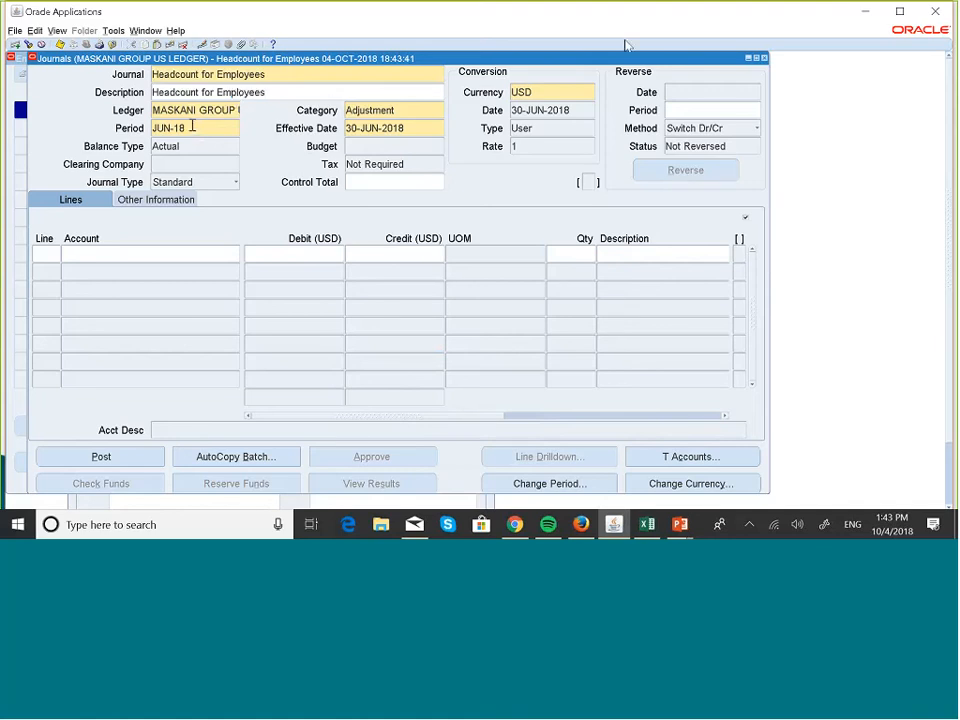
Step: Set the headcount journal's currency to STAT (Statistical)
{"action": "left_click", "coordinate": [563, 92]}
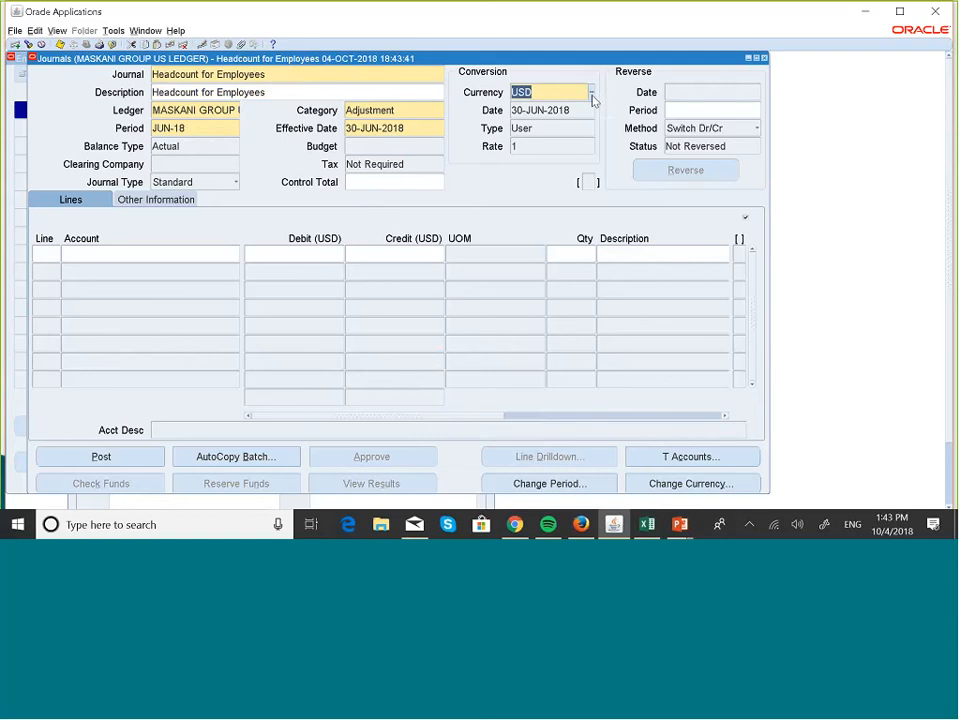
{"action": "left_click", "coordinate": [591, 93]}
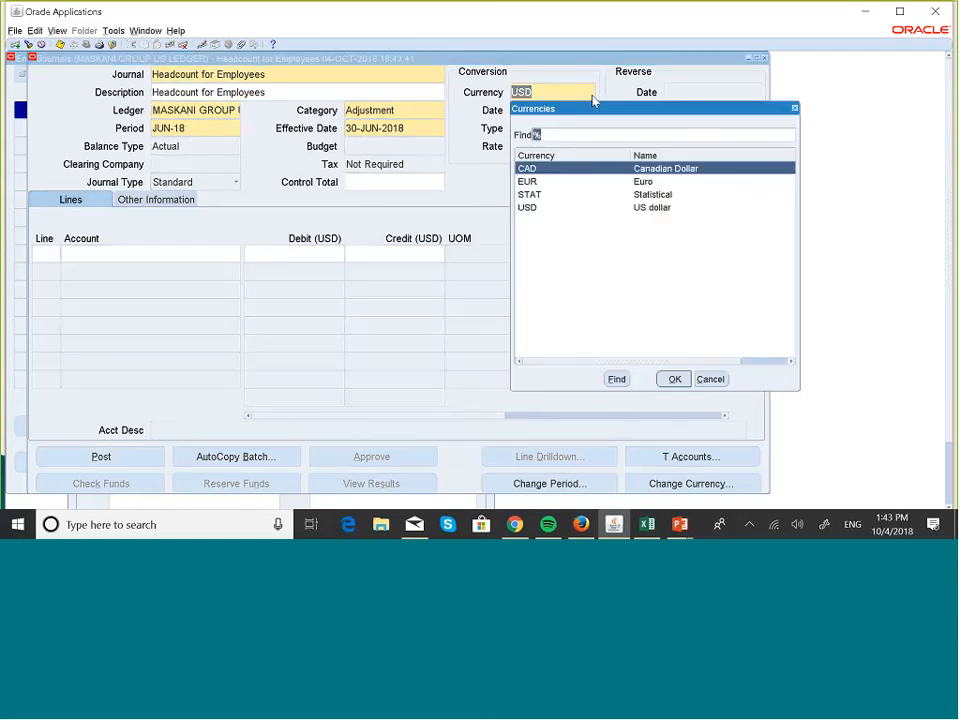
{"action": "left_click", "coordinate": [540, 194]}
{"action": "left_click", "coordinate": [686, 380]}
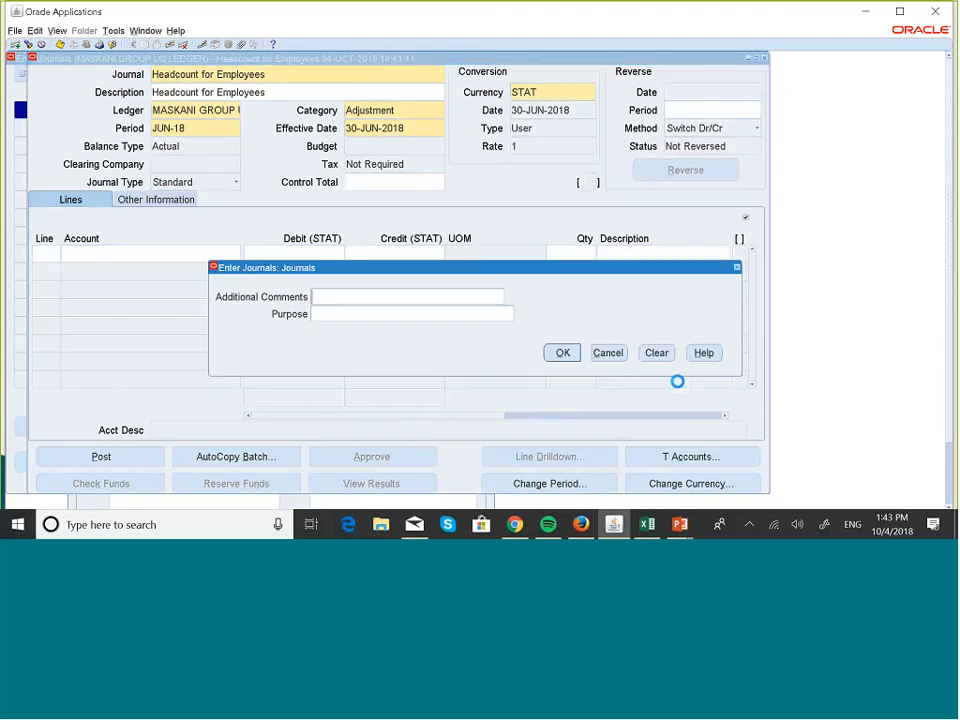
Step: Dismiss the additional comments dialog and begin journal line 10 with company 001 in its account combination
{"action": "left_click", "coordinate": [613, 356]}
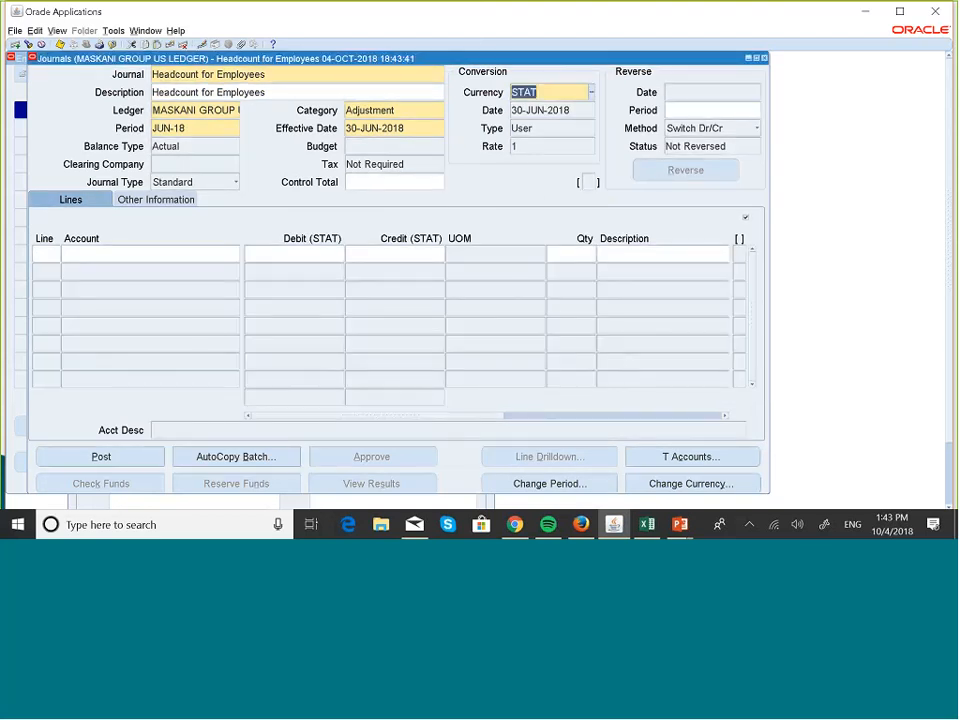
{"action": "left_click", "coordinate": [46, 256]}
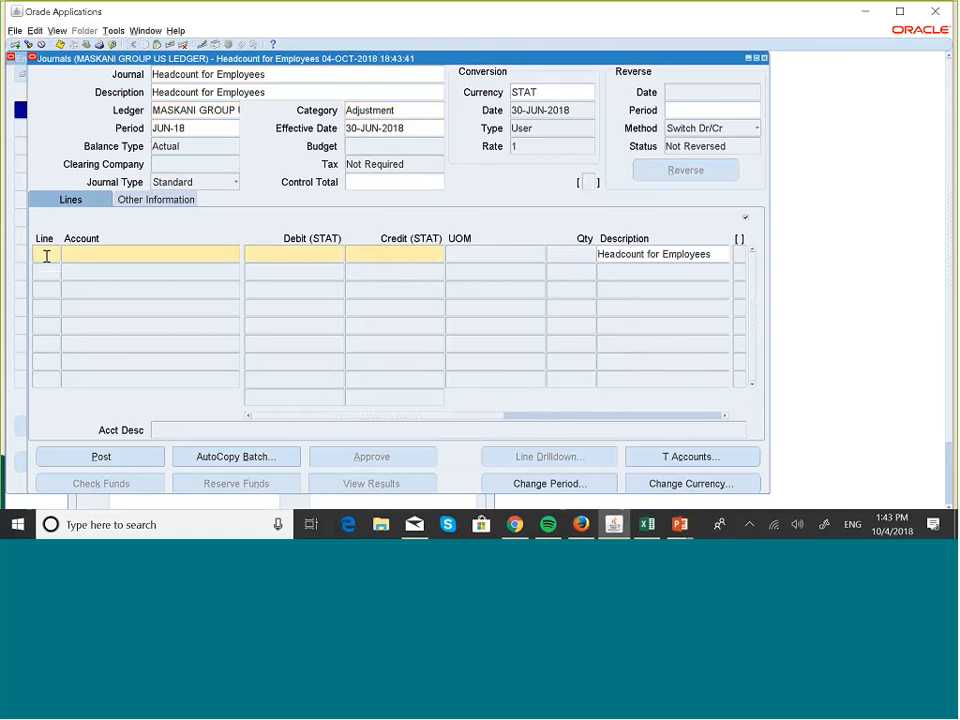
{"action": "left_click", "coordinate": [87, 254]}
{"action": "left_click", "coordinate": [238, 256]}
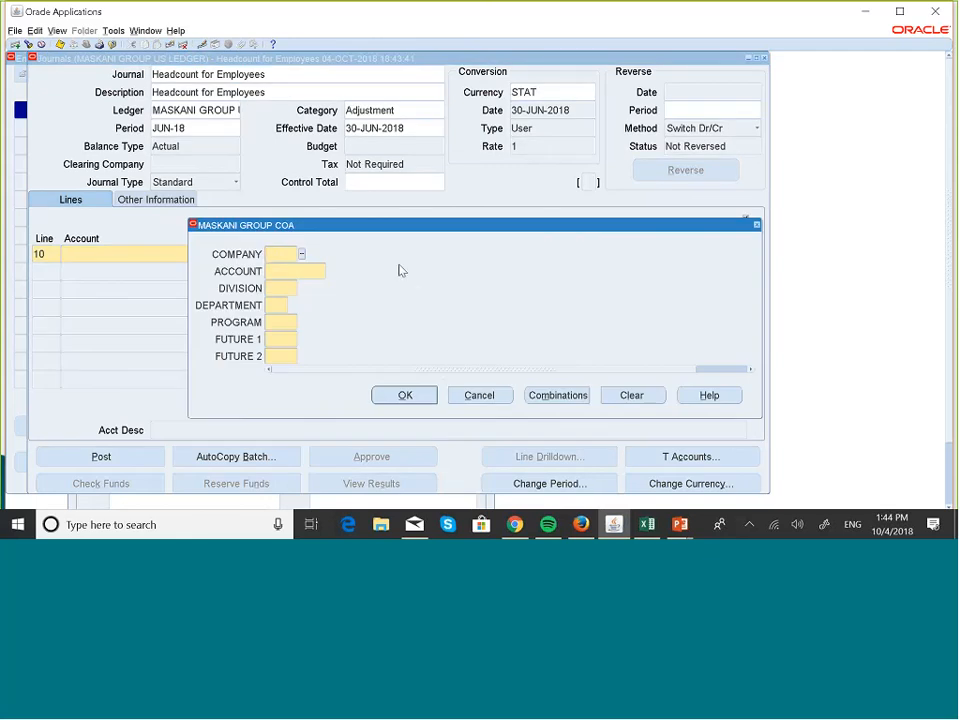
{"action": "type", "text": "001"}
{"action": "key", "text": "Tab"}
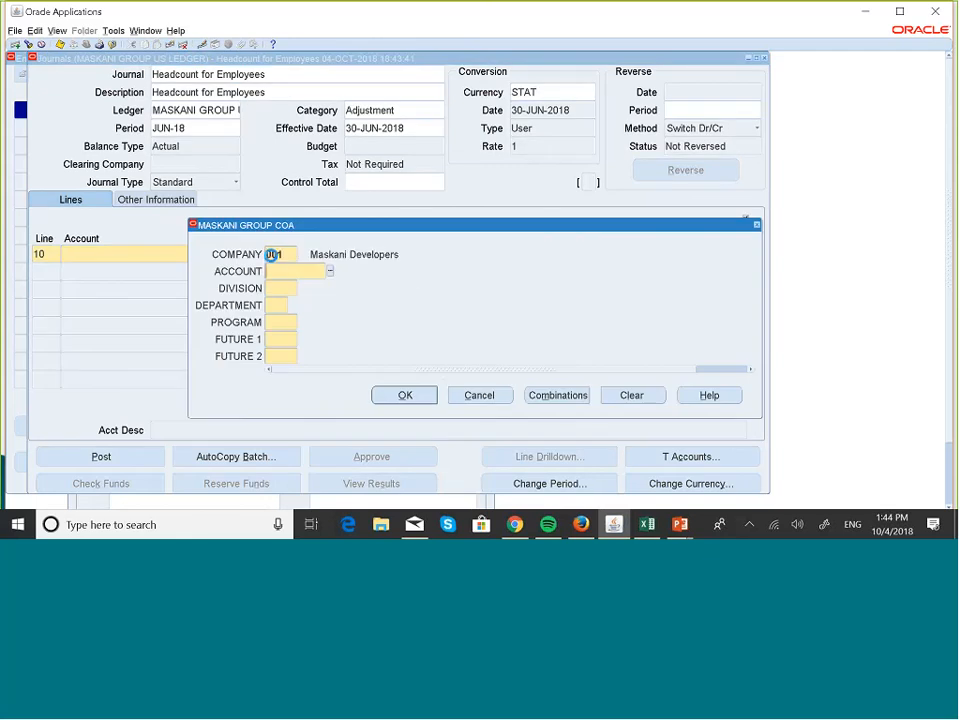
Step: Choose account 008000 (Headcount) for line 10's account combination
{"action": "left_click", "coordinate": [329, 272]}
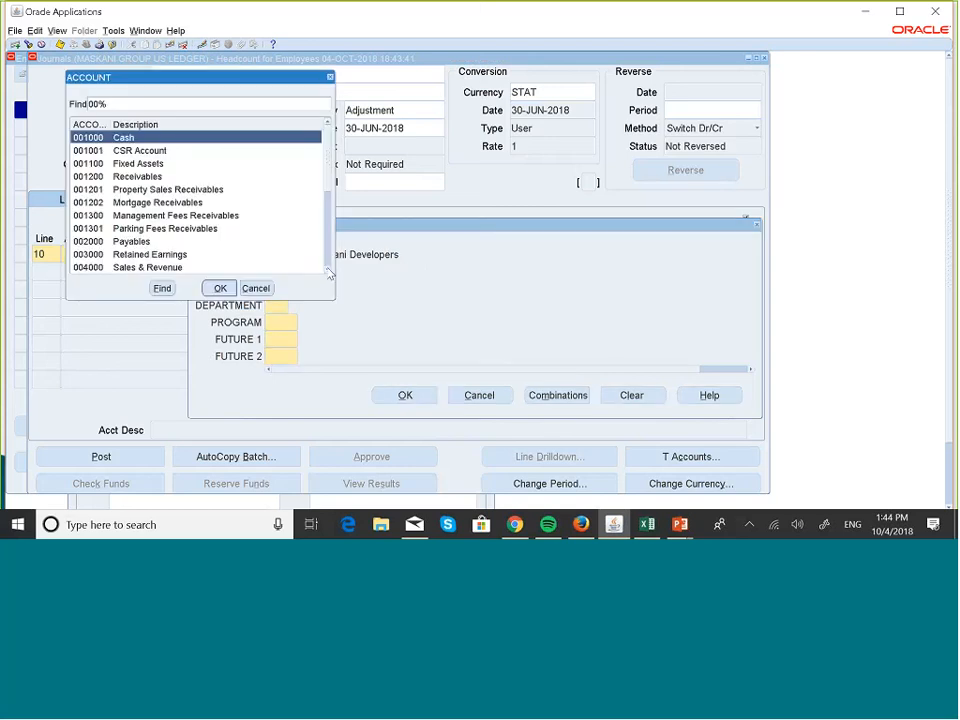
{"action": "left_click", "coordinate": [328, 271]}
{"action": "left_click", "coordinate": [328, 271]}
{"action": "left_click", "coordinate": [328, 271]}
{"action": "left_click", "coordinate": [328, 271]}
{"action": "left_click", "coordinate": [328, 271]}
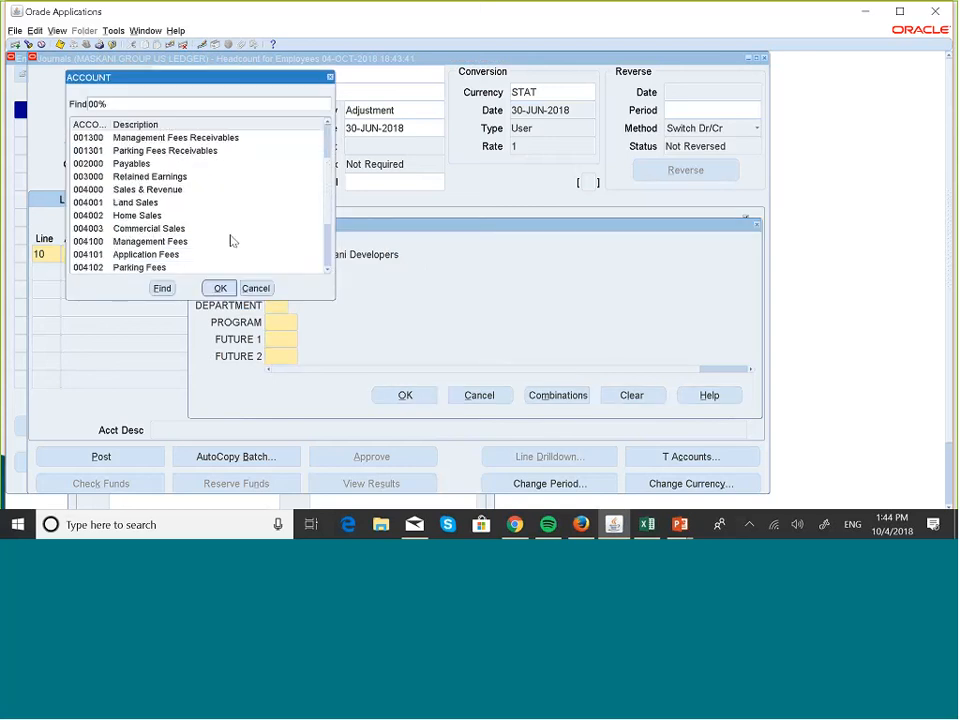
{"action": "left_click", "coordinate": [328, 271]}
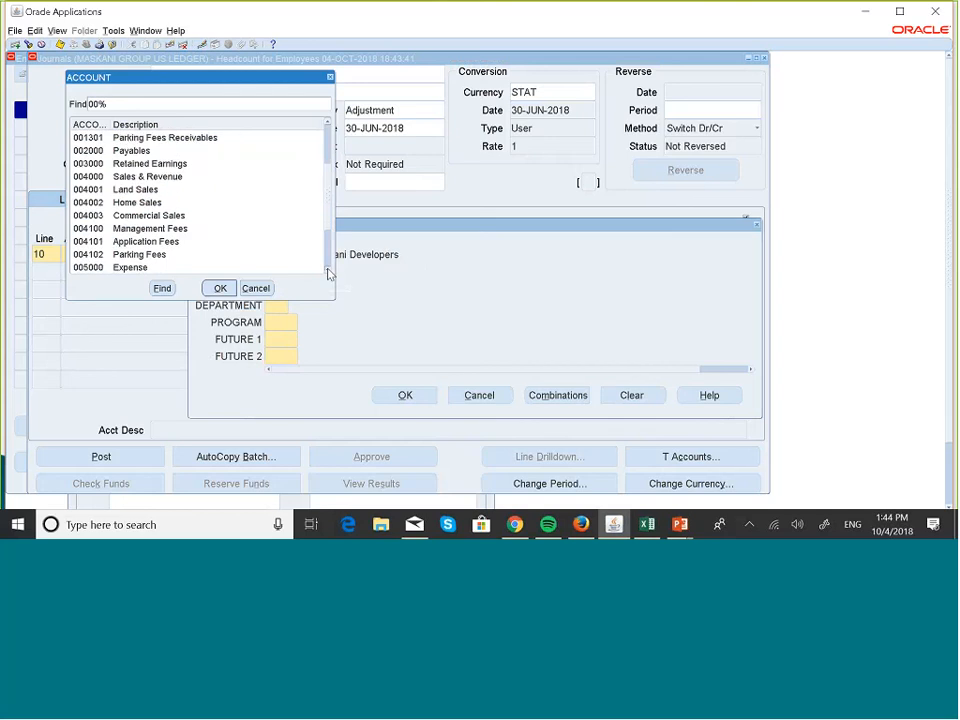
{"action": "left_click", "coordinate": [328, 271]}
{"action": "left_click", "coordinate": [328, 271]}
{"action": "left_click", "coordinate": [328, 271]}
{"action": "left_click", "coordinate": [328, 271]}
{"action": "left_click", "coordinate": [328, 269]}
{"action": "left_click", "coordinate": [328, 269]}
{"action": "left_click", "coordinate": [230, 228]}
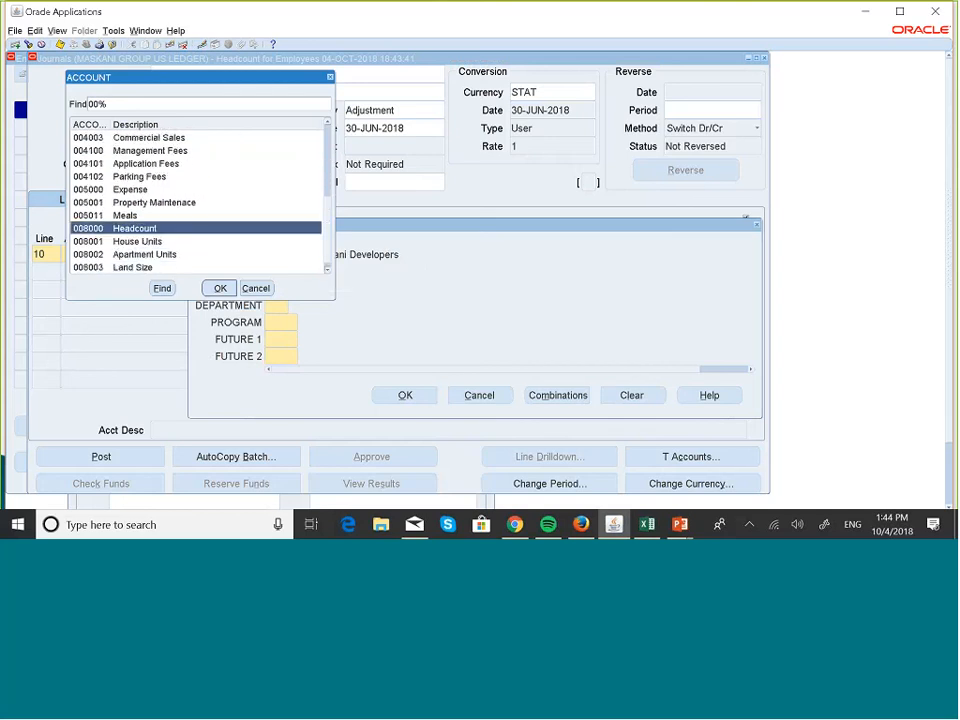
{"action": "left_click", "coordinate": [221, 288]}
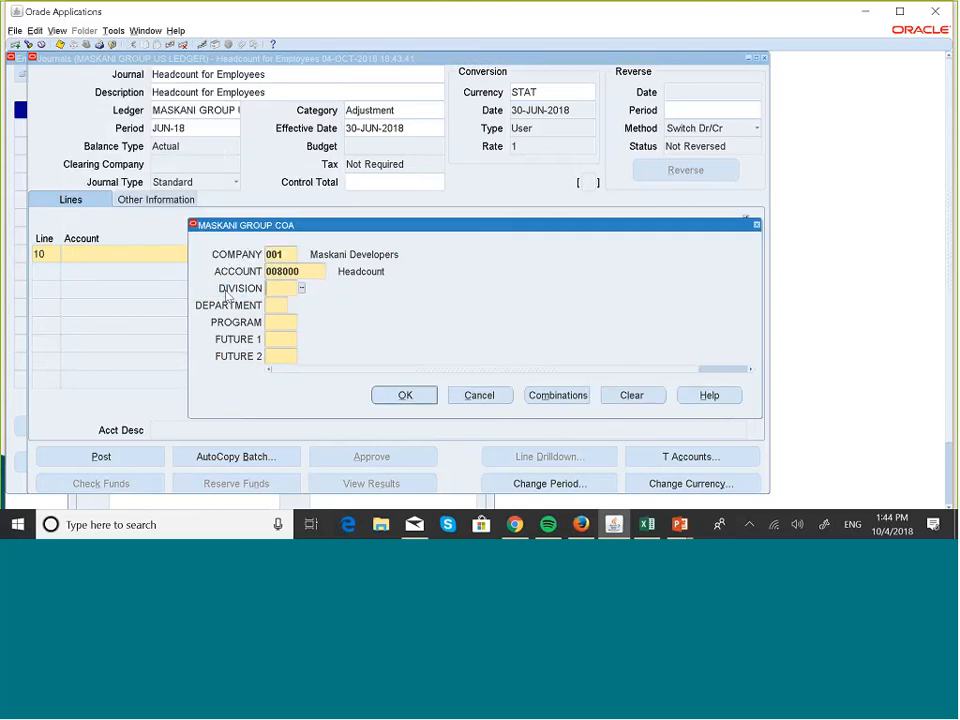
Step: Set line 10's division to 000 and its department to 10 (Operations)
{"action": "left_click", "coordinate": [286, 289]}
{"action": "type", "text": "000"}
{"action": "left_click", "coordinate": [286, 301]}
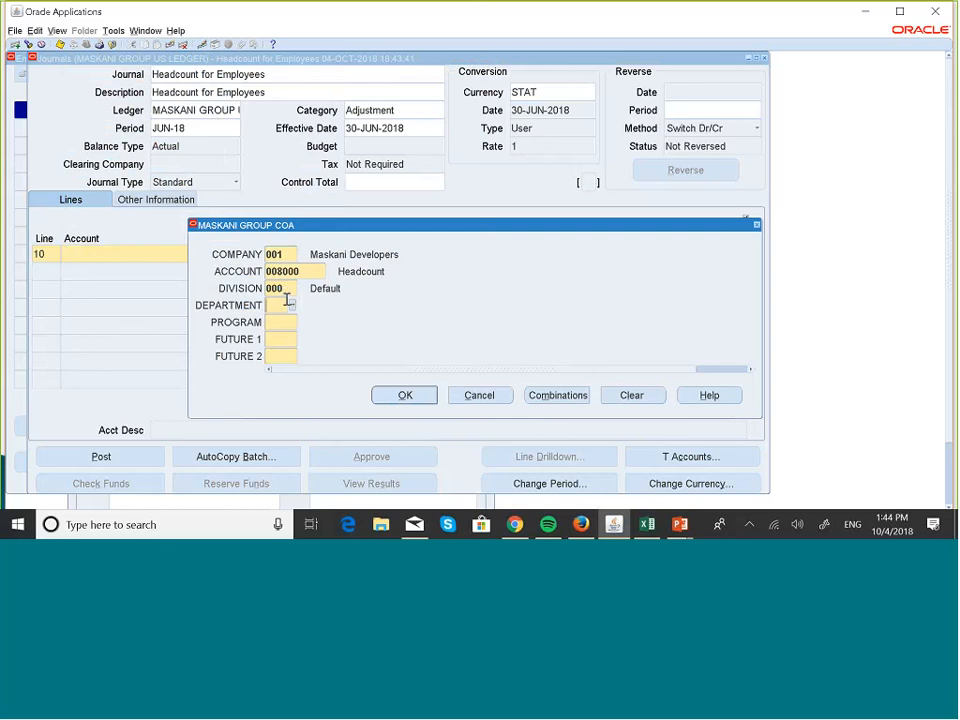
{"action": "left_click", "coordinate": [292, 304]}
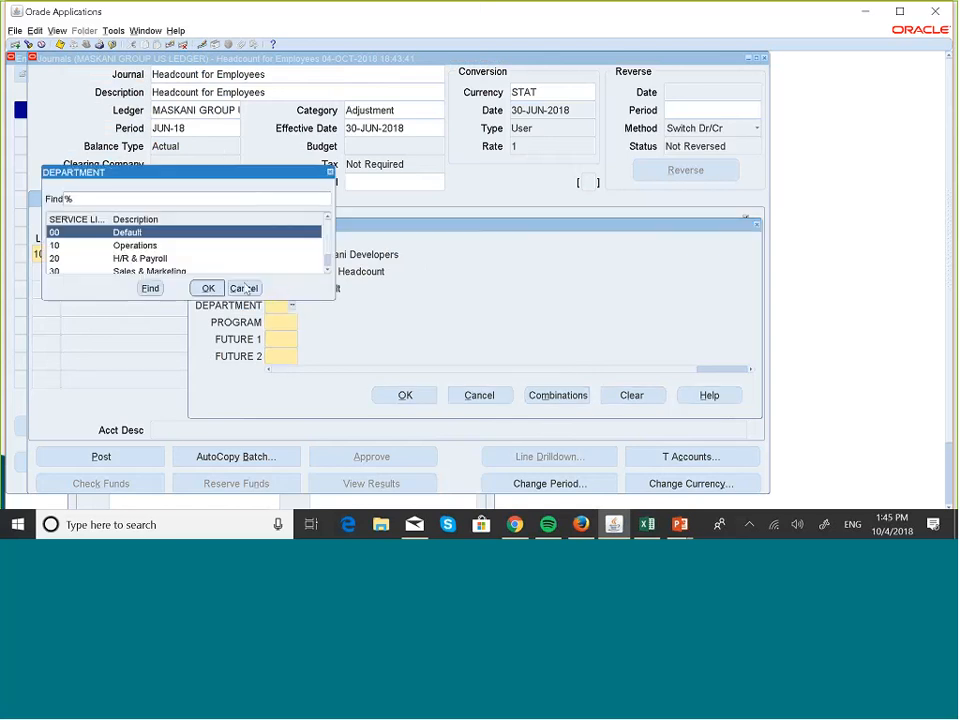
{"action": "key", "text": "Down"}
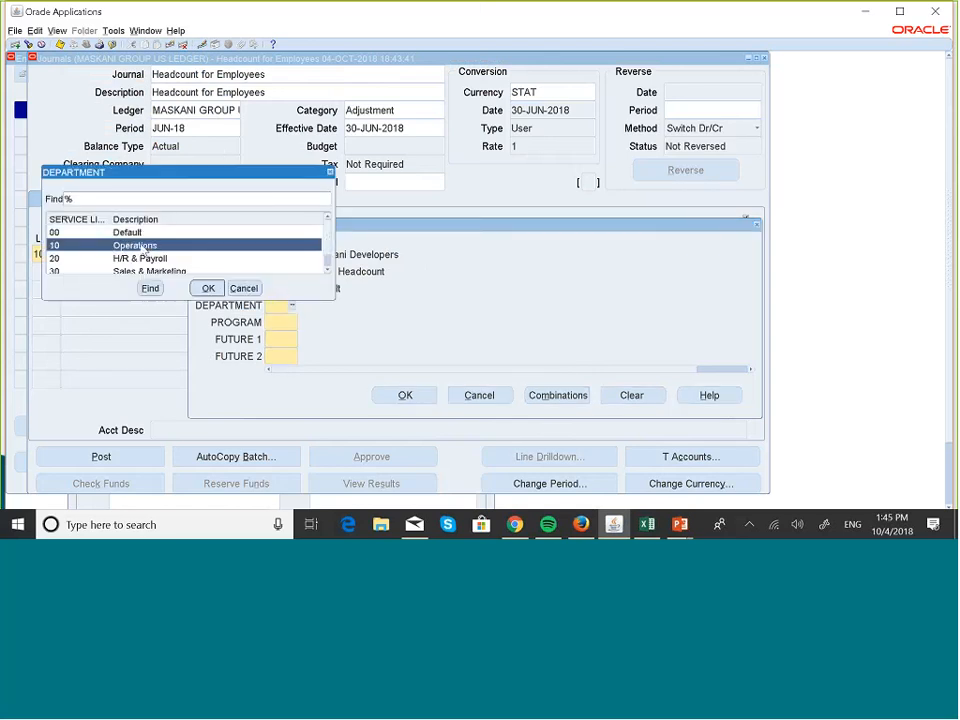
{"action": "left_click", "coordinate": [208, 288]}
Step: Complete line 10's account with 000 for program, Future 1 and Future 2, and enter a debit of 50
{"action": "type", "text": "00"}
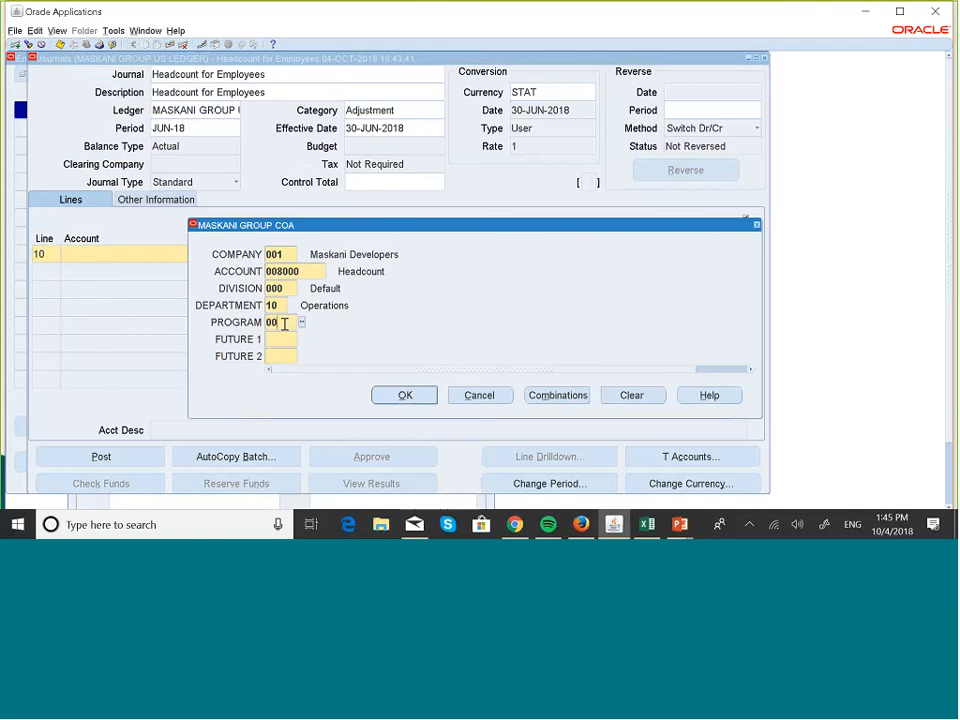
{"action": "type", "text": "0"}
{"action": "key", "text": "Tab"}
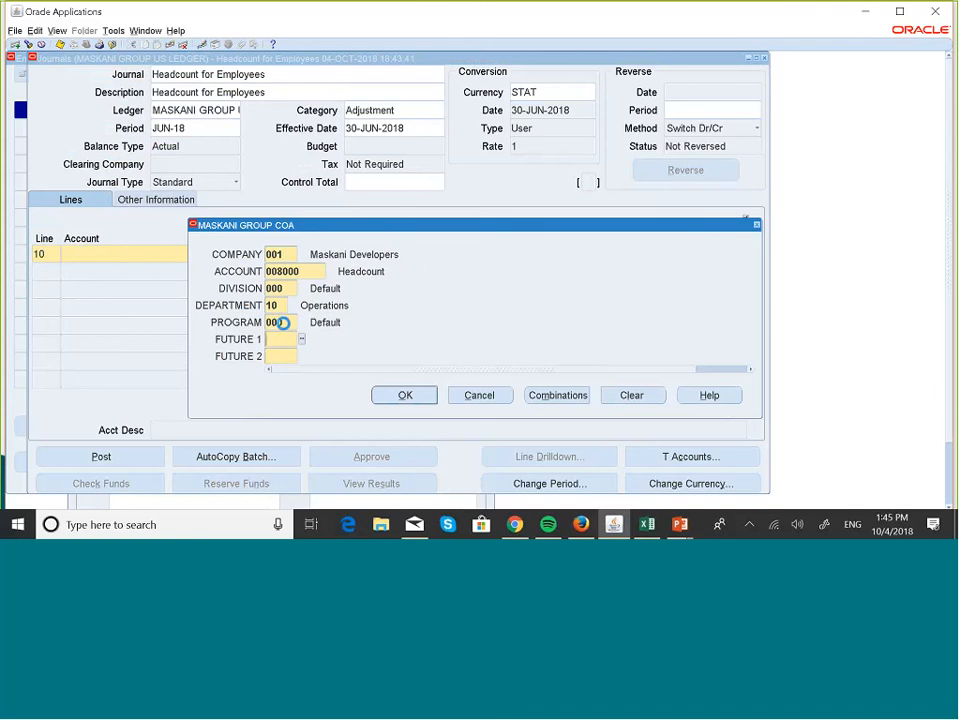
{"action": "type", "text": "000"}
{"action": "key", "text": "Tab"}
{"action": "type", "text": "000"}
{"action": "key", "text": "Tab"}
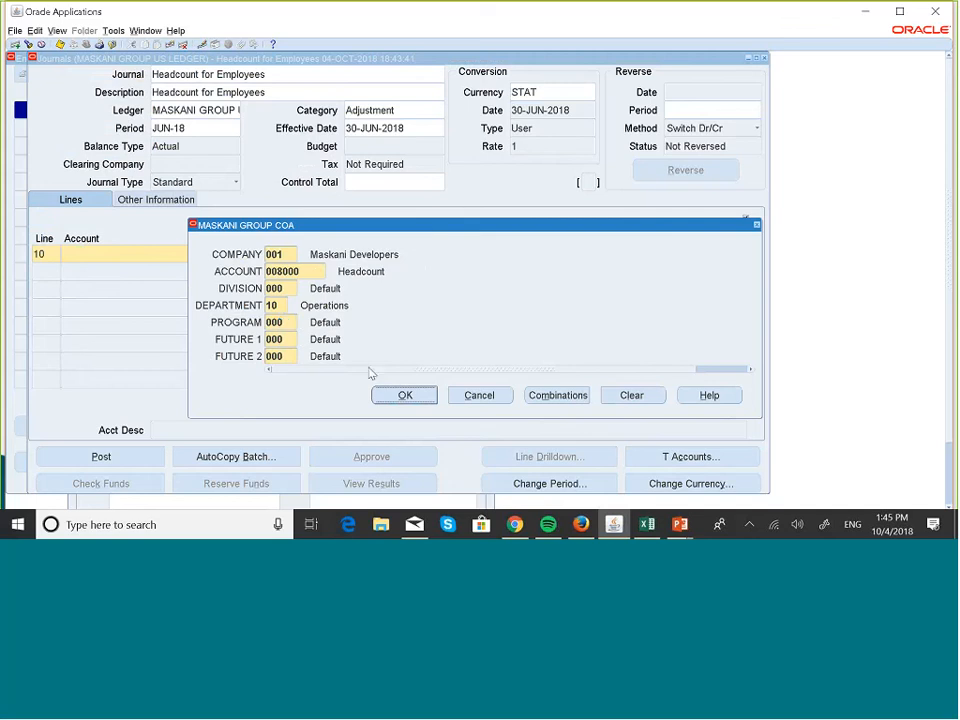
{"action": "left_click", "coordinate": [404, 395]}
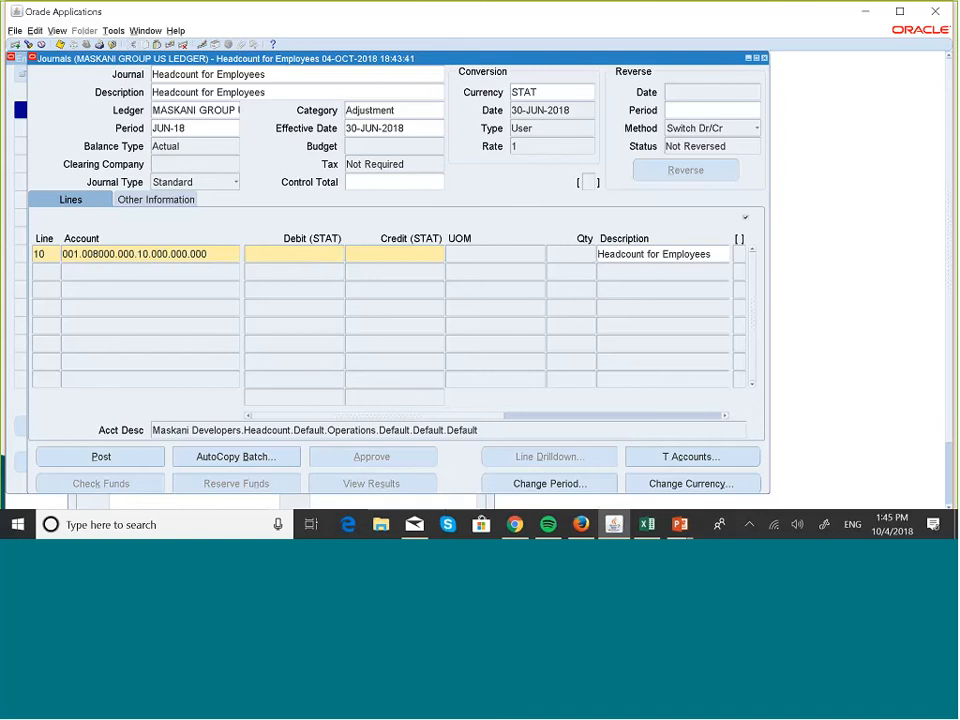
{"action": "left_click", "coordinate": [324, 253]}
{"action": "type", "text": "50"}
Step: Add journal line 20 for account 001.008000.000.20.000.000.000 with a debit of 30
{"action": "left_click", "coordinate": [49, 274]}
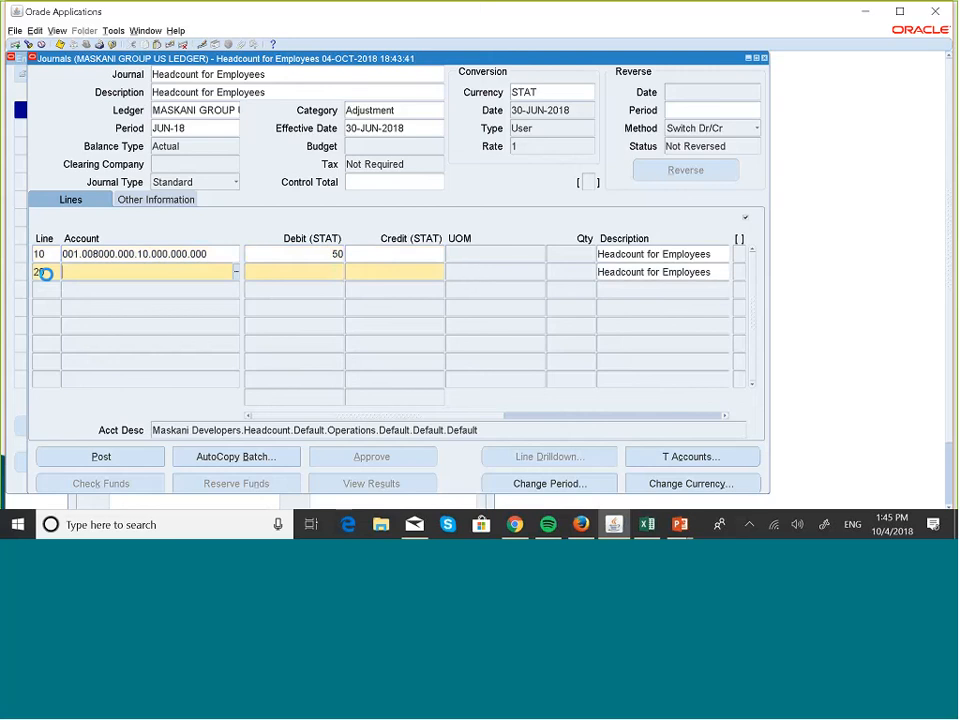
{"action": "type", "text": "001"}
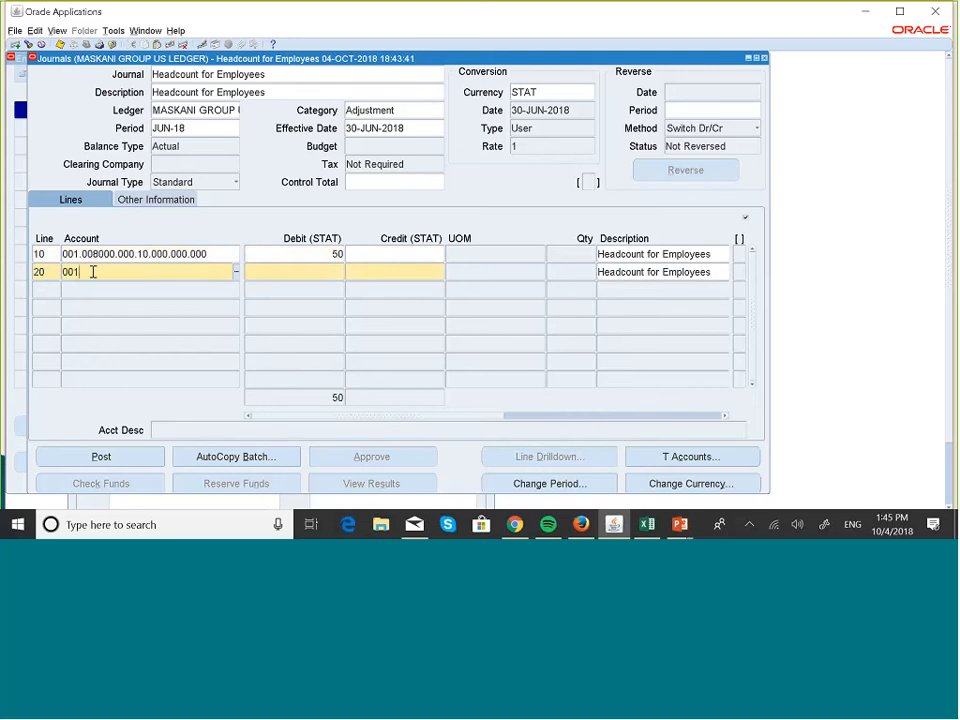
{"action": "type", "text": ".008000.000.20.000.00"}
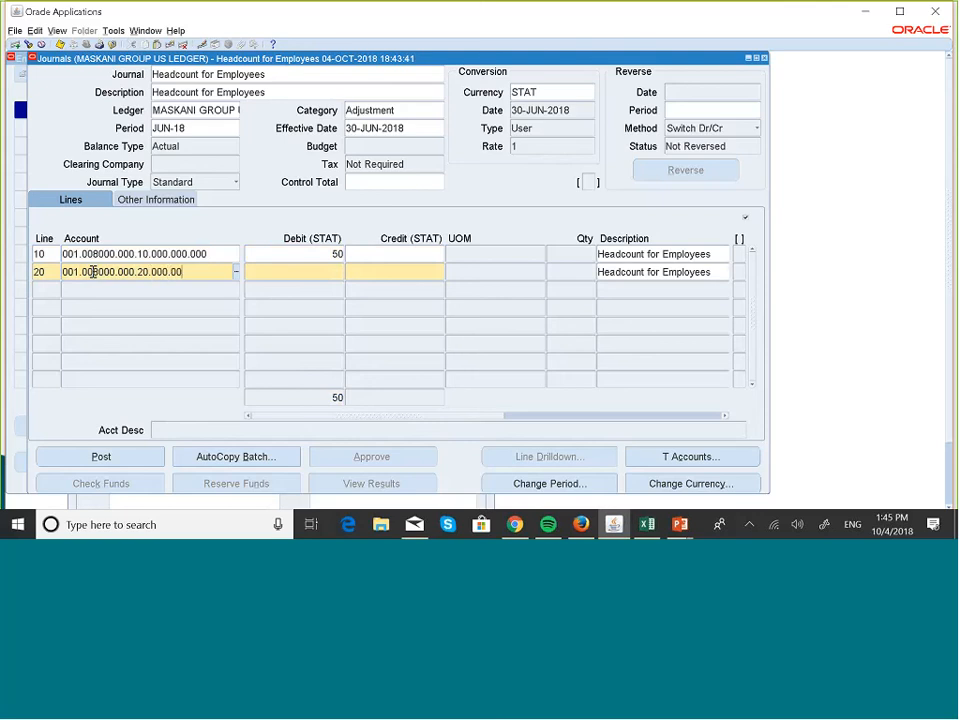
{"action": "type", "text": "0.000"}
{"action": "left_click", "coordinate": [294, 277]}
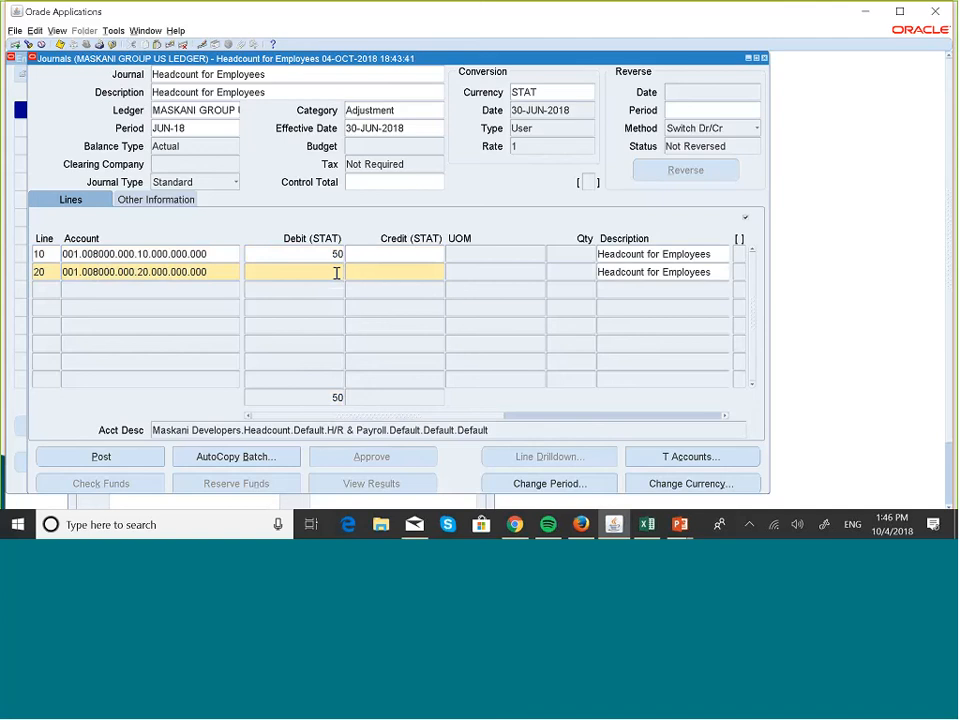
{"action": "type", "text": "30"}
Step: Add journal line 30 for account 001.008000.000.30.000.000.000 with a debit of 20
{"action": "left_click", "coordinate": [46, 289]}
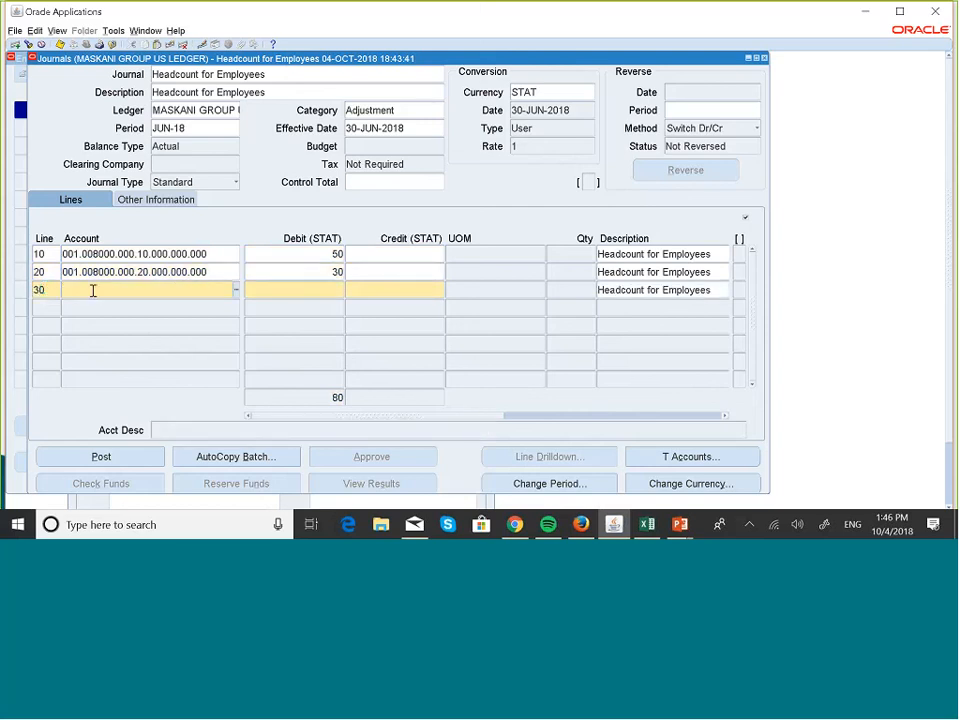
{"action": "type", "text": "001.008000.000.30.000.000.000"}
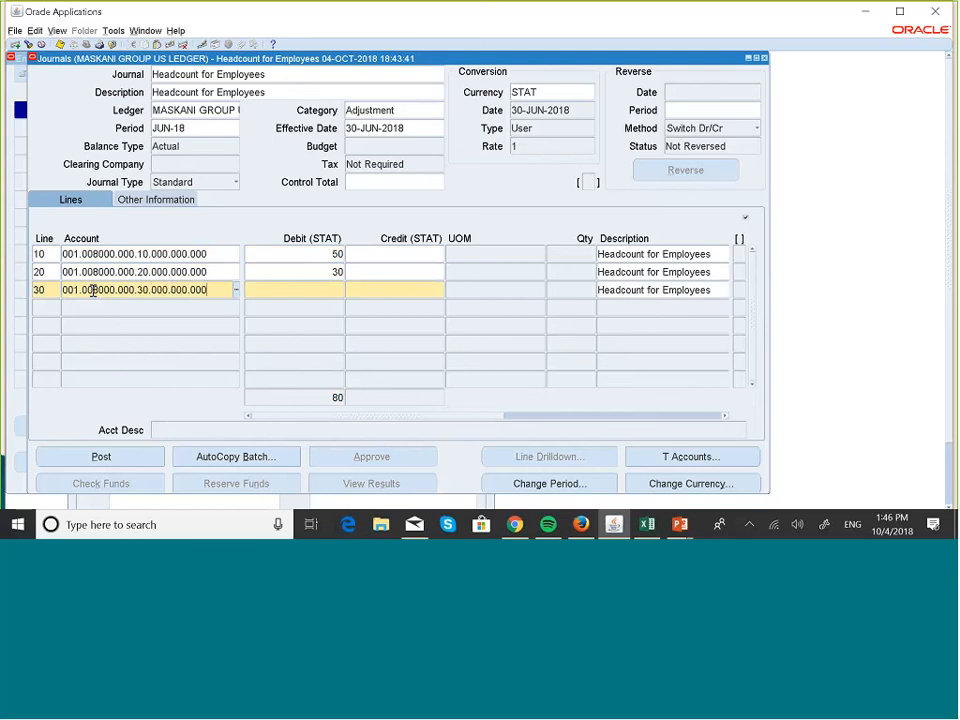
{"action": "left_click", "coordinate": [322, 291]}
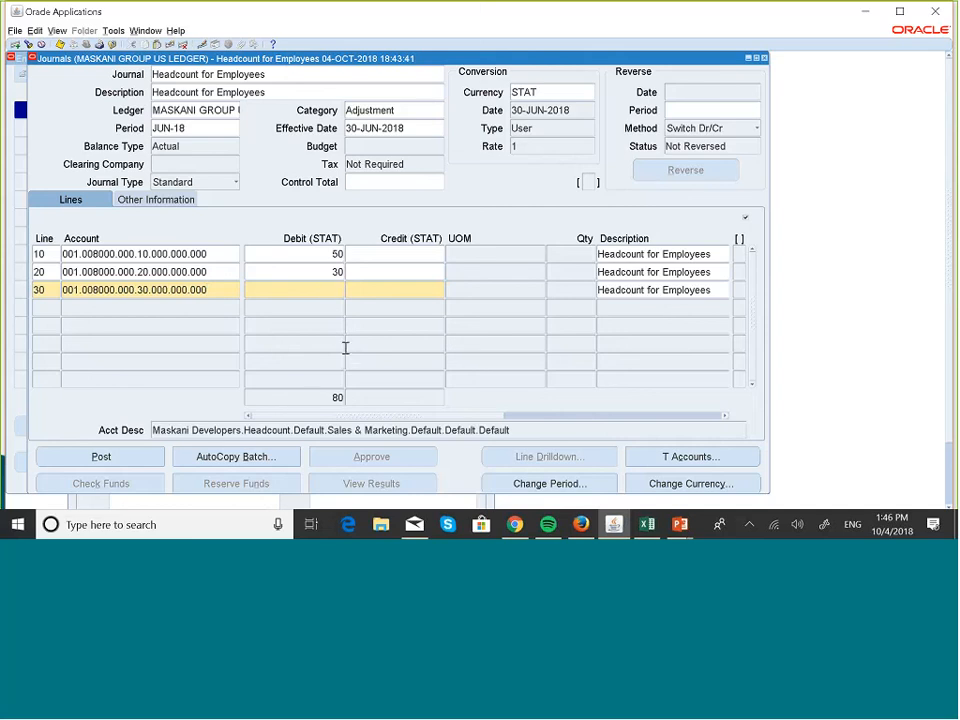
{"action": "type", "text": "20"}
Step: Add journal line 40 for account 001.008000.000.40.000.000.000 with a debit of 20
{"action": "left_click", "coordinate": [44, 308]}
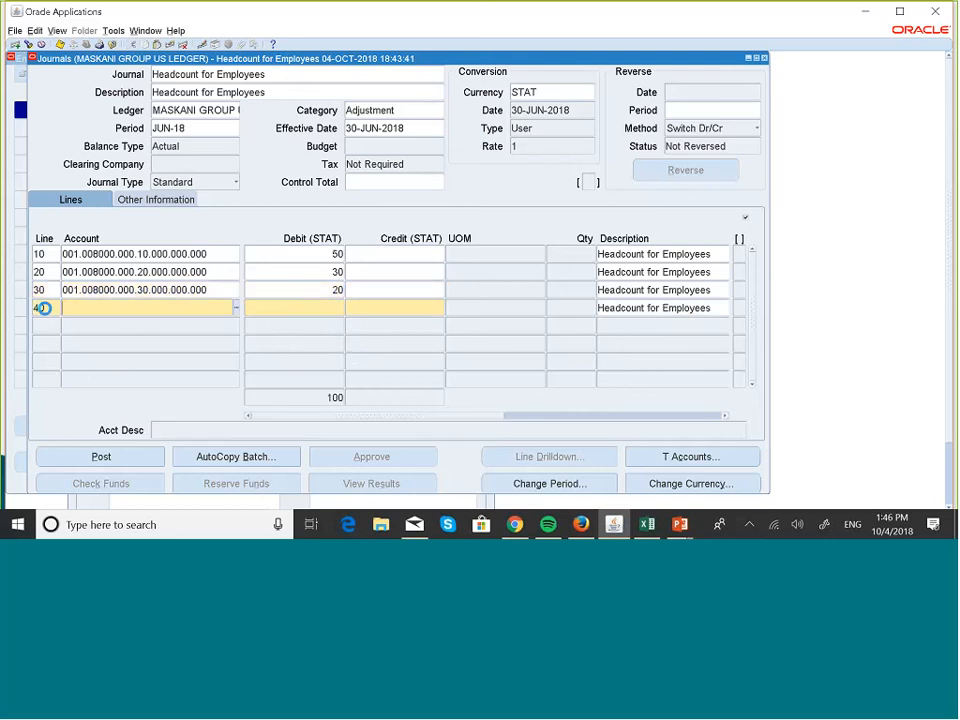
{"action": "type", "text": "001.008000.000"}
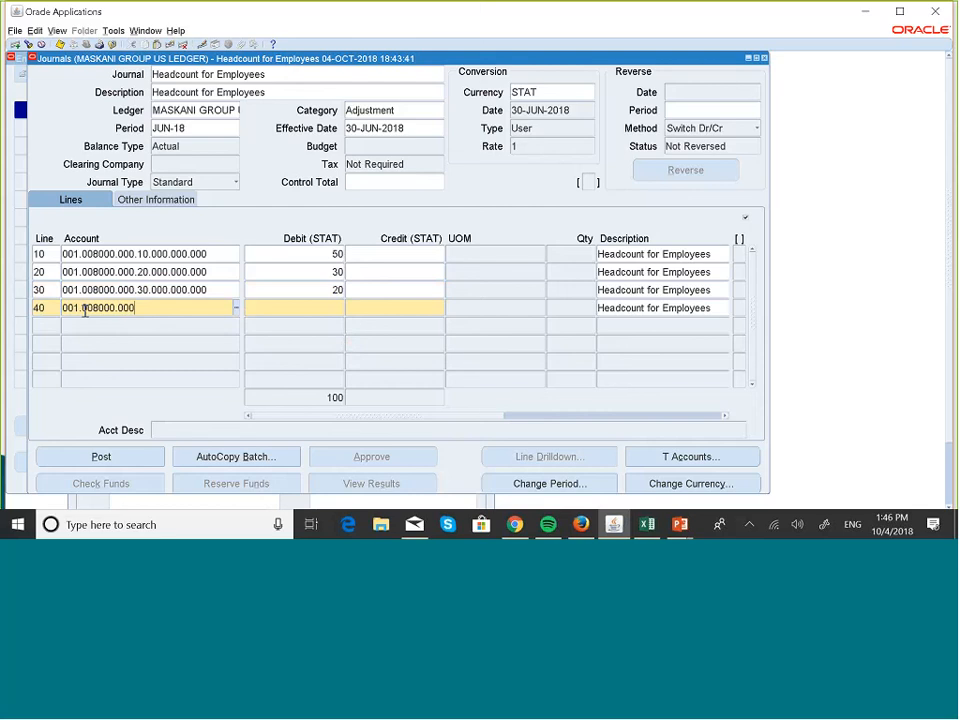
{"action": "type", "text": ".40.000.000.000"}
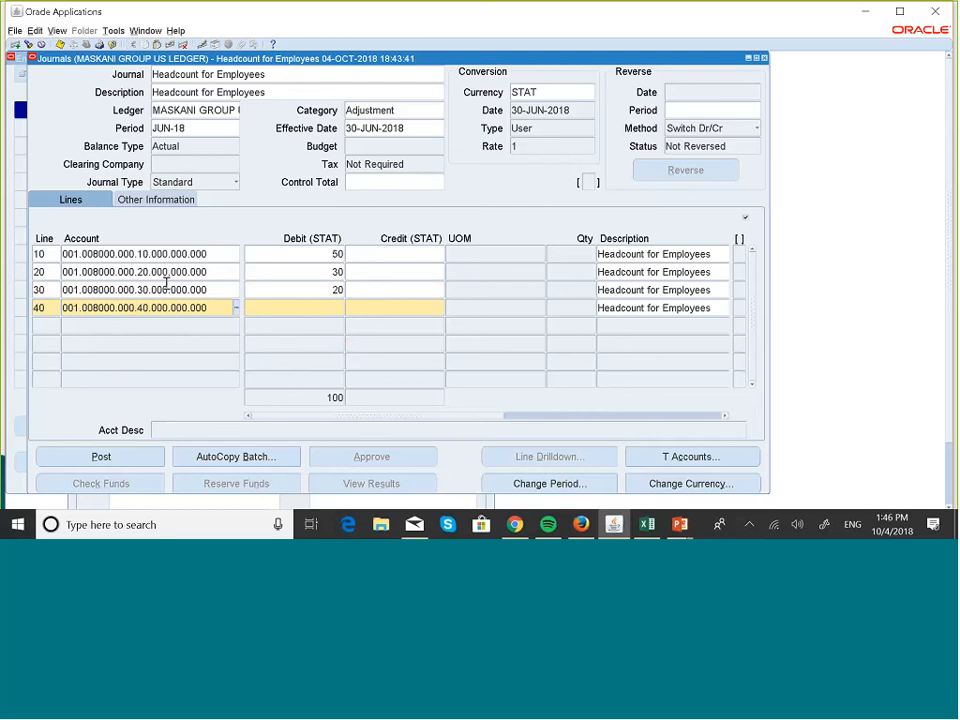
{"action": "left_click", "coordinate": [329, 305]}
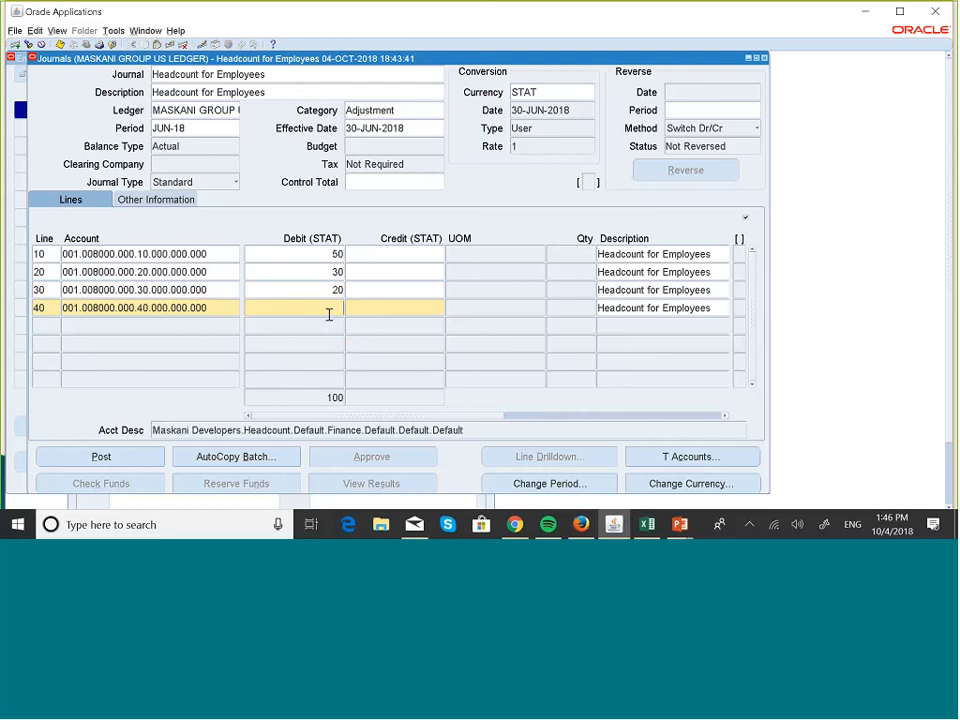
{"action": "type", "text": "20"}
Step: Post the headcount journal, agreeing to save it and acknowledging the resulting notices
{"action": "left_click", "coordinate": [126, 456]}
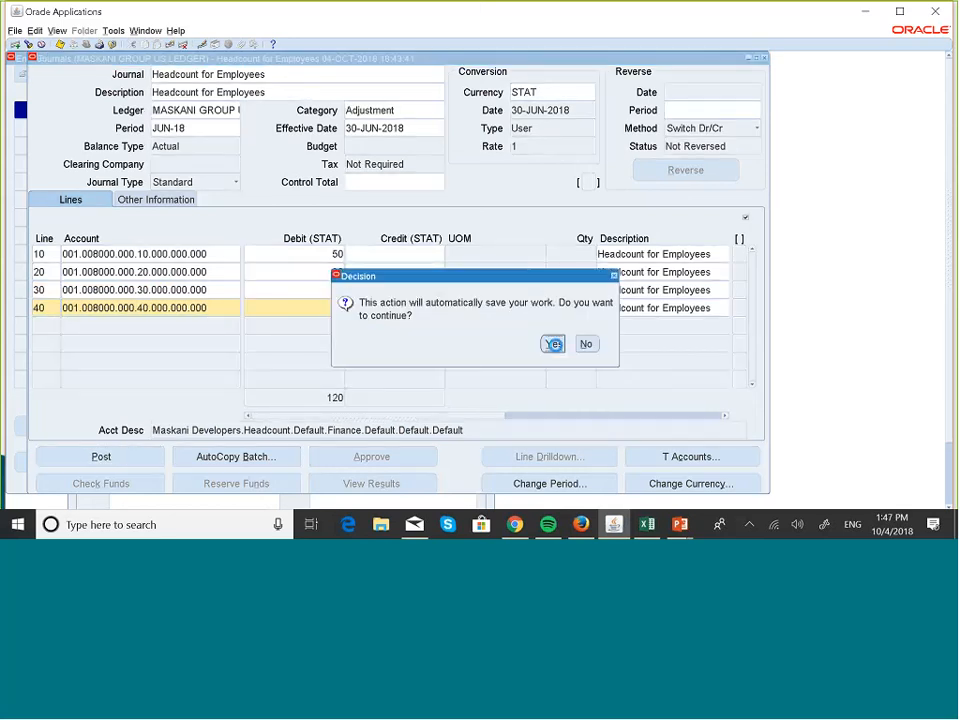
{"action": "left_click", "coordinate": [553, 343]}
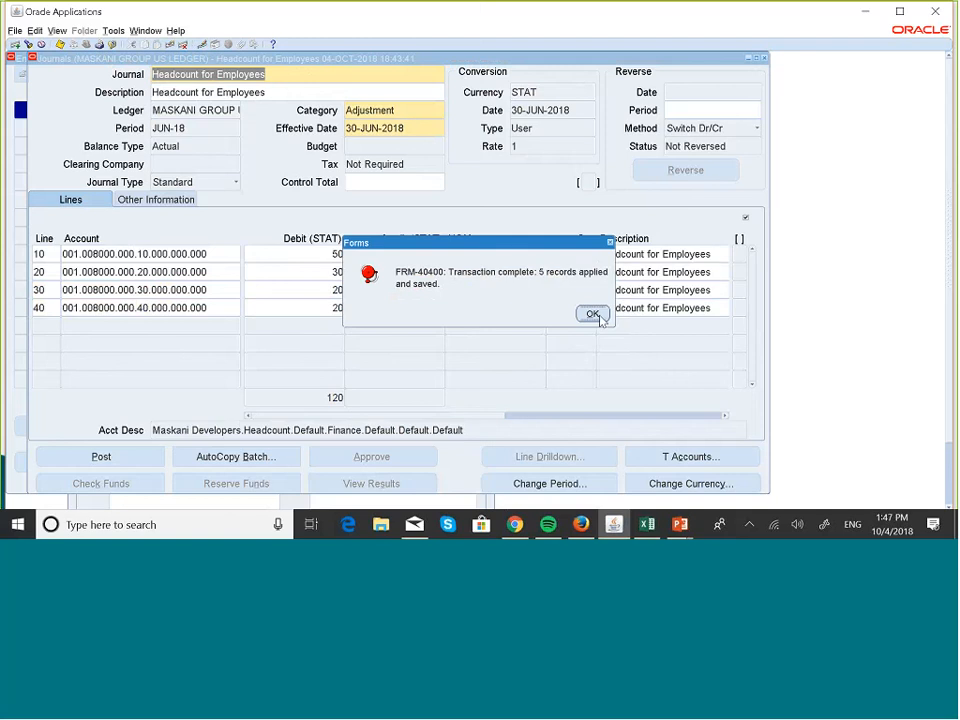
{"action": "left_click", "coordinate": [592, 314]}
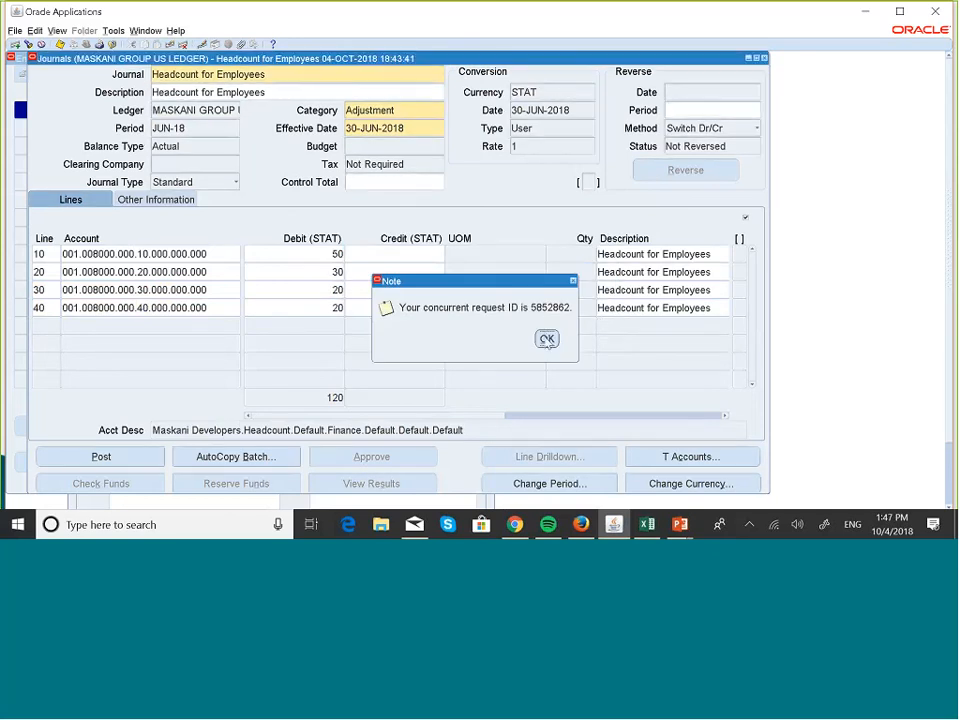
{"action": "left_click", "coordinate": [547, 339]}
Step: Switch to the PowerPoint slide show and advance to the Parent Values for Mass Allocation slide
{"action": "key", "text": "alt+Tab"}
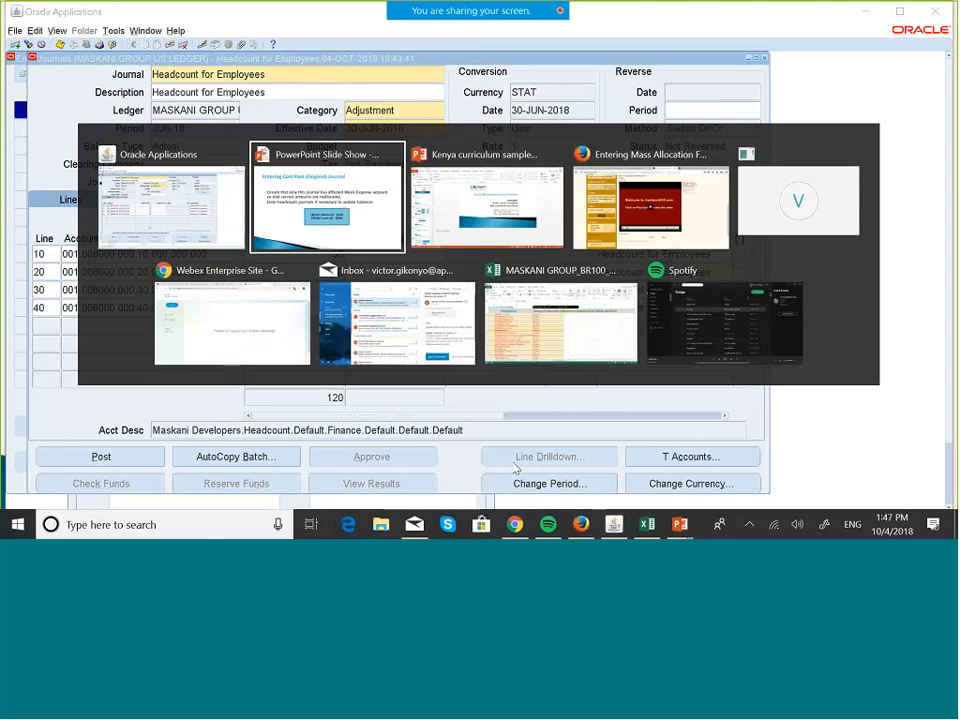
{"action": "left_click", "coordinate": [361, 224]}
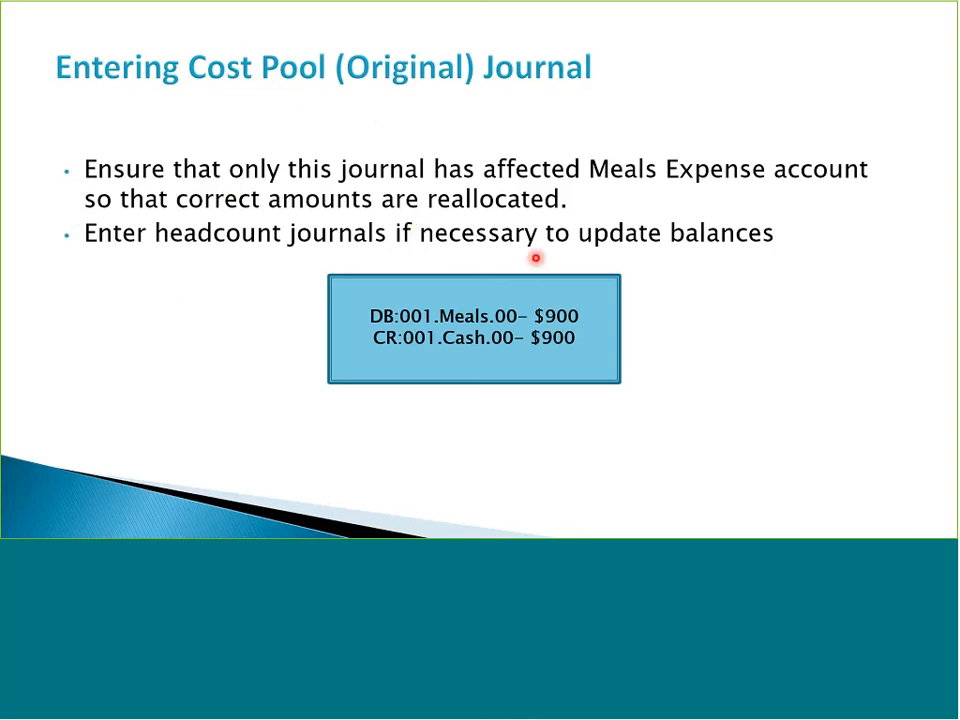
{"action": "key", "text": "Right"}
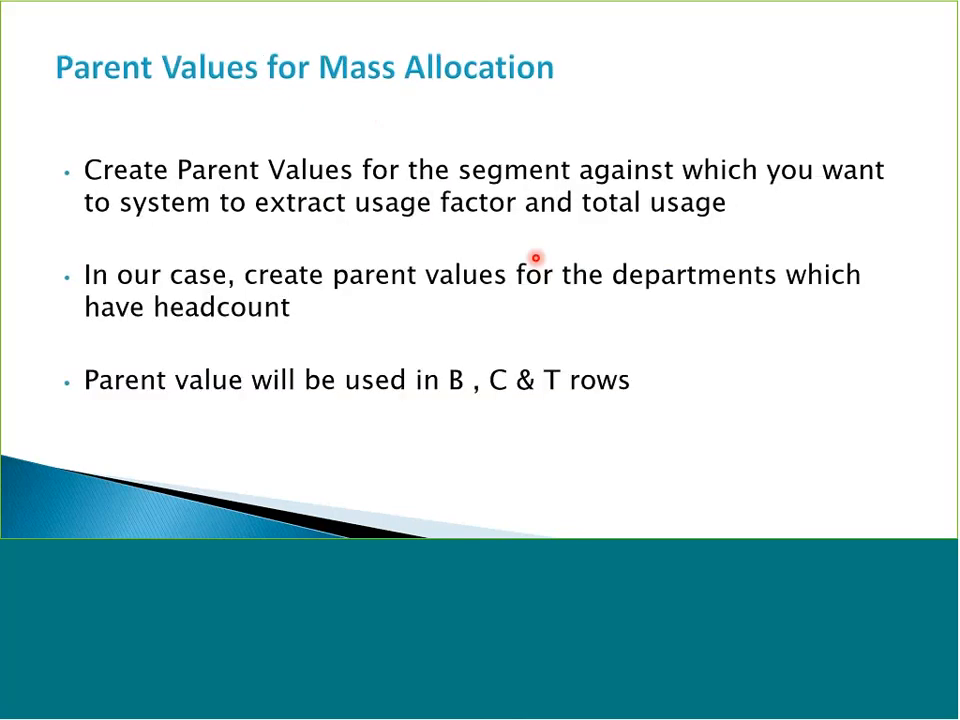
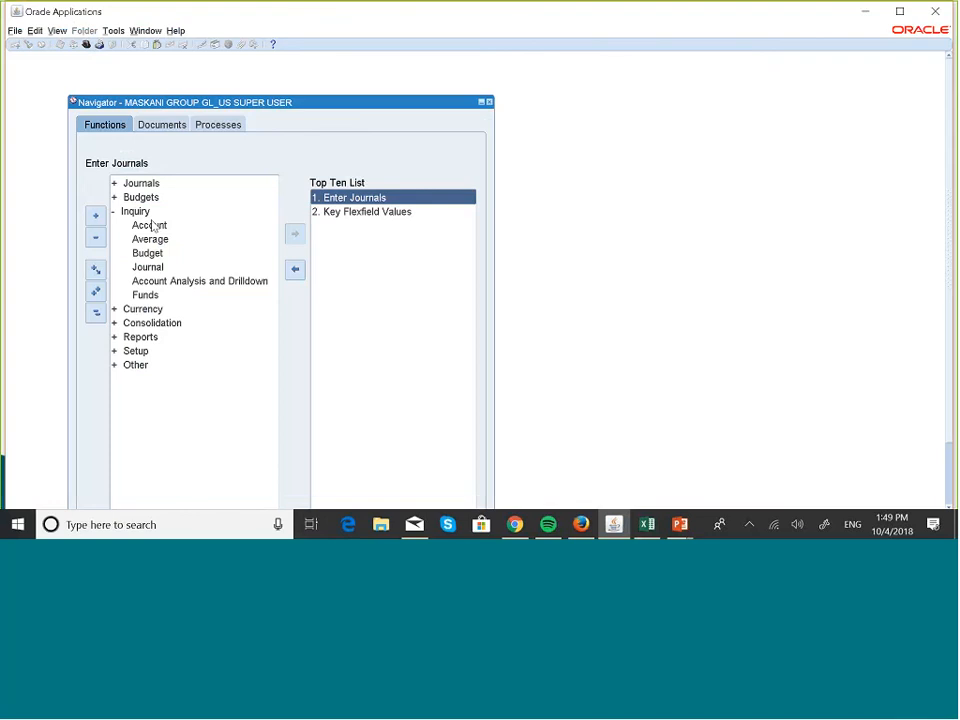
Step: Open the account inquiry for the MASKANI GROUP US LEDGER and set its currency type to Statistical
{"action": "double_click", "coordinate": [152, 225]}
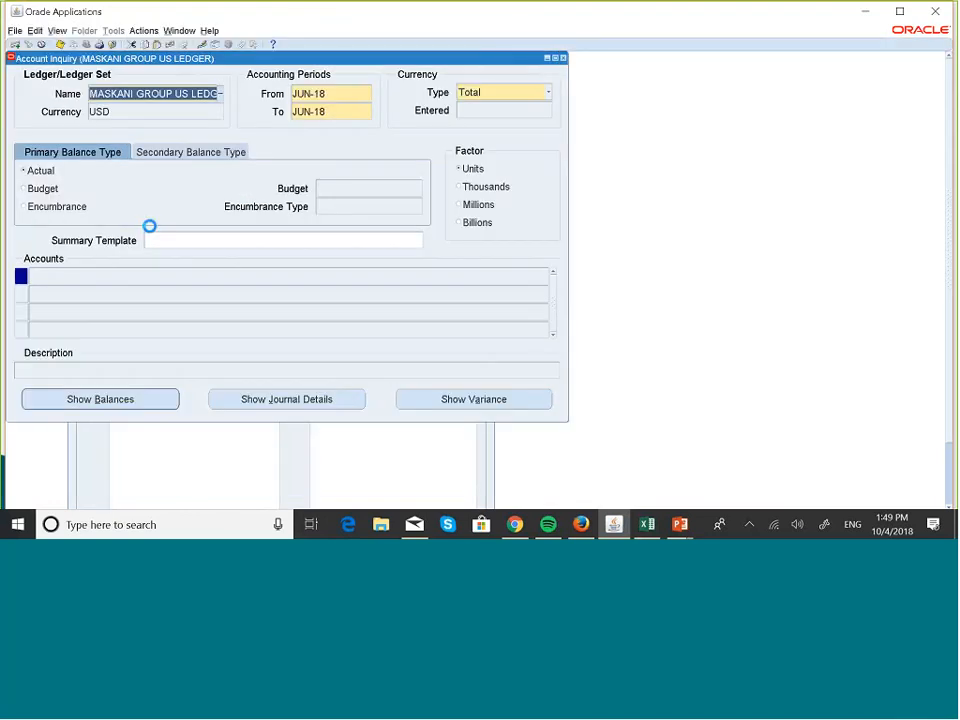
{"action": "left_click", "coordinate": [548, 92]}
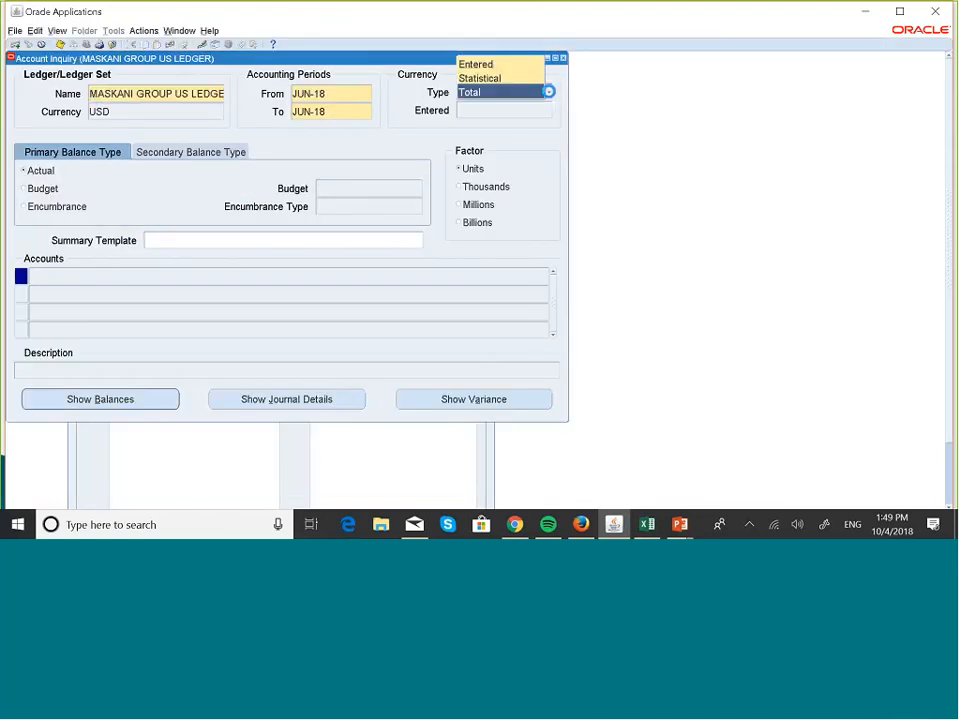
{"action": "left_click", "coordinate": [497, 82]}
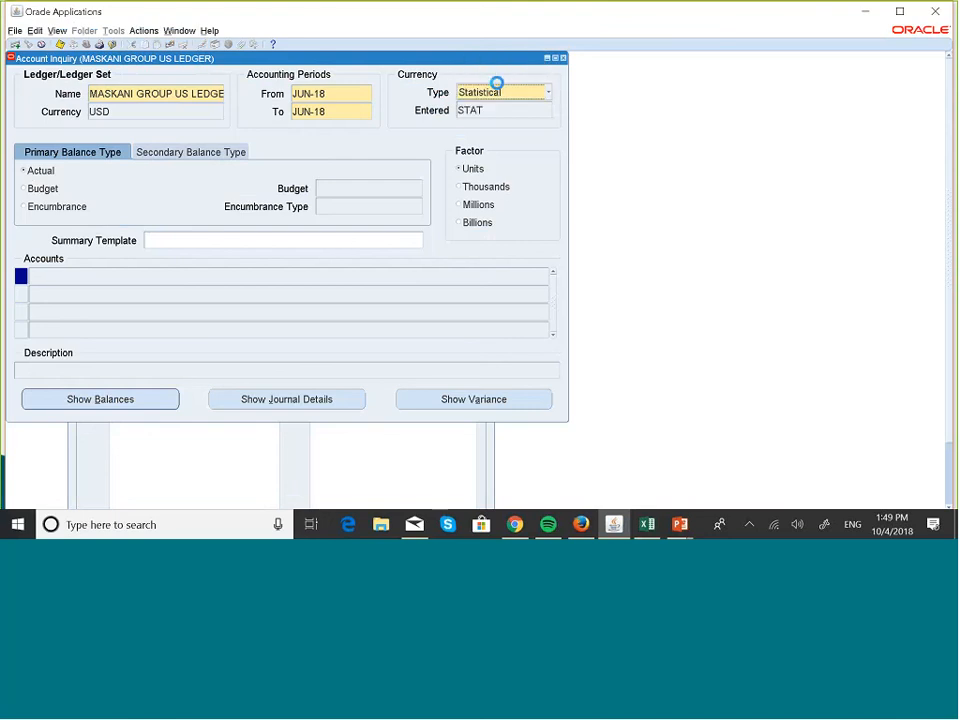
Step: Start finding accounts, entering company 001 and account 008000 for both the low and high ends of the range
{"action": "left_click", "coordinate": [131, 279]}
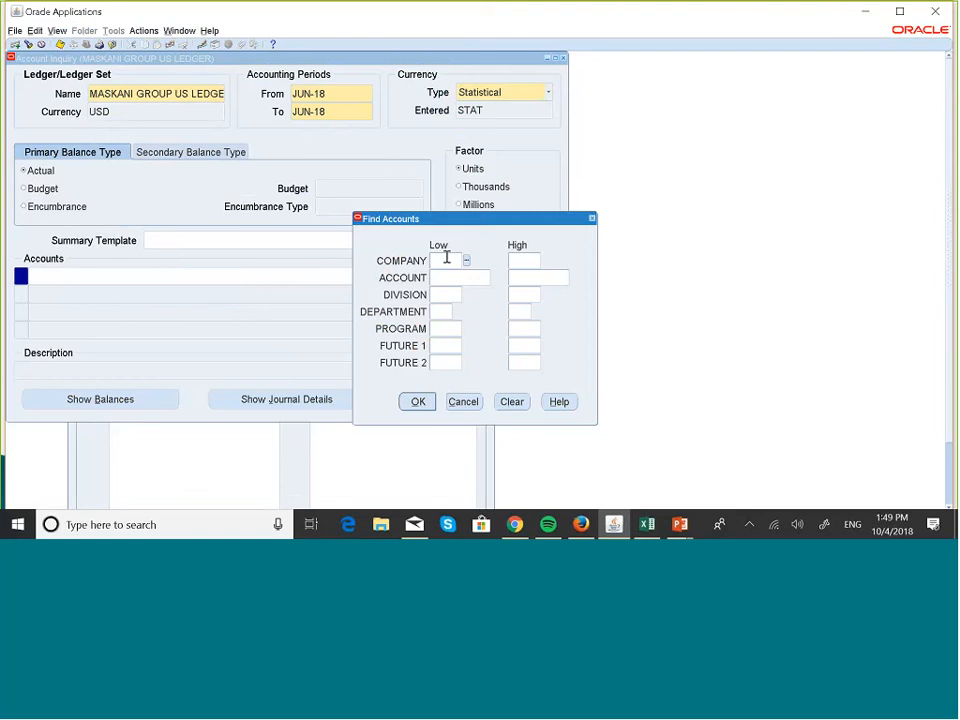
{"action": "type", "text": "001"}
{"action": "key", "text": "Tab"}
{"action": "left_click", "coordinate": [455, 279]}
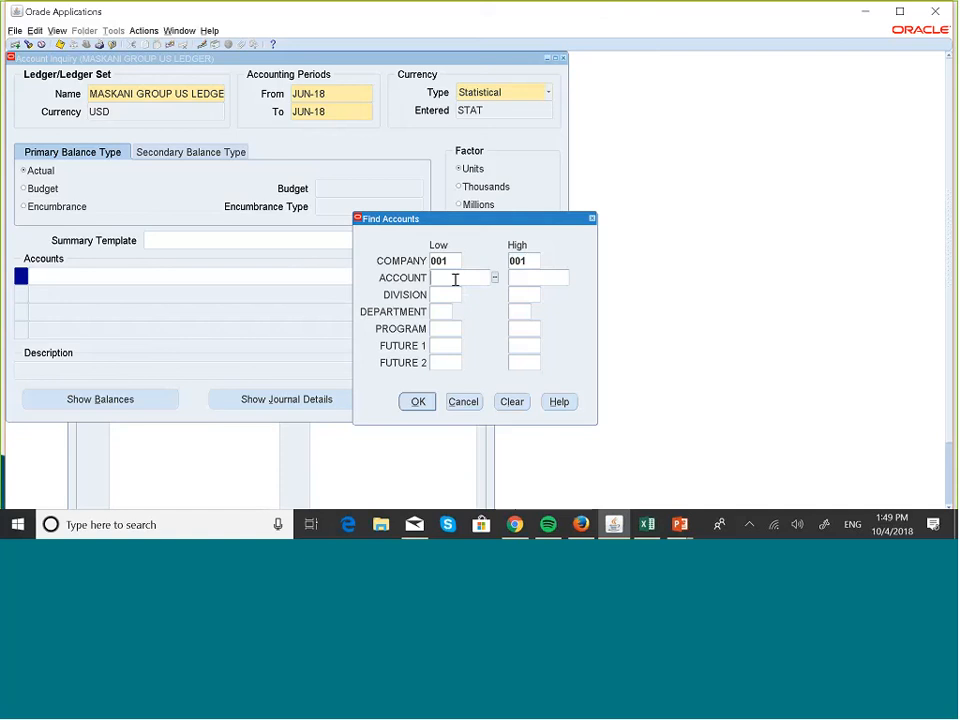
{"action": "type", "text": "00"}
{"action": "type", "text": "8010"}
{"action": "key", "text": "Tab"}
{"action": "key", "text": "Tab"}
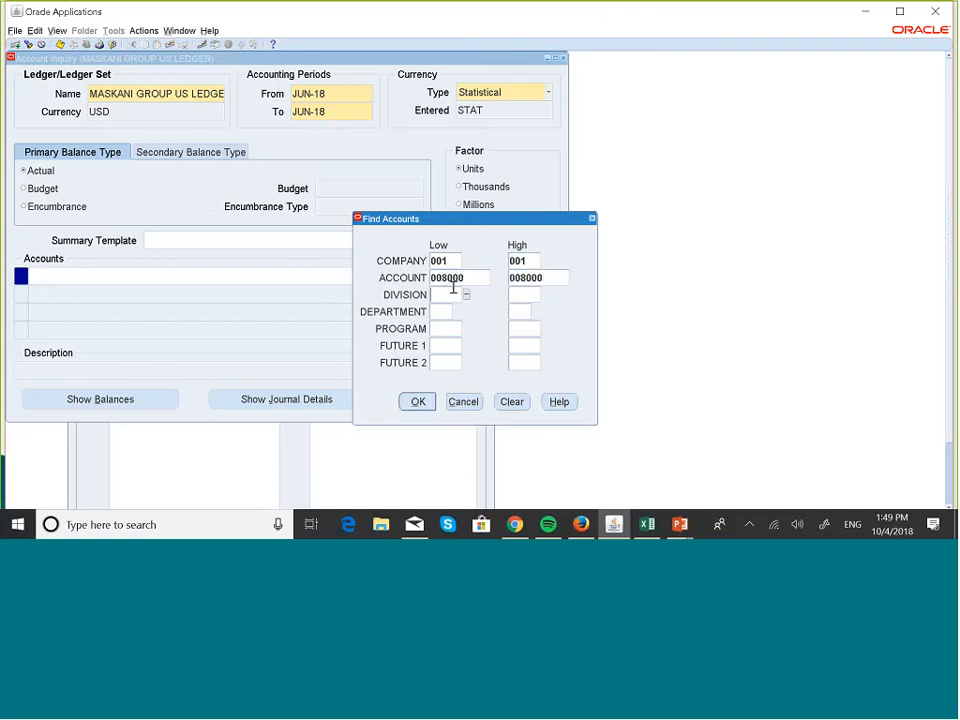
Step: Set the account search range to division 000, departments 10 to 40 and program 000
{"action": "type", "text": "000"}
{"action": "key", "text": "Tab"}
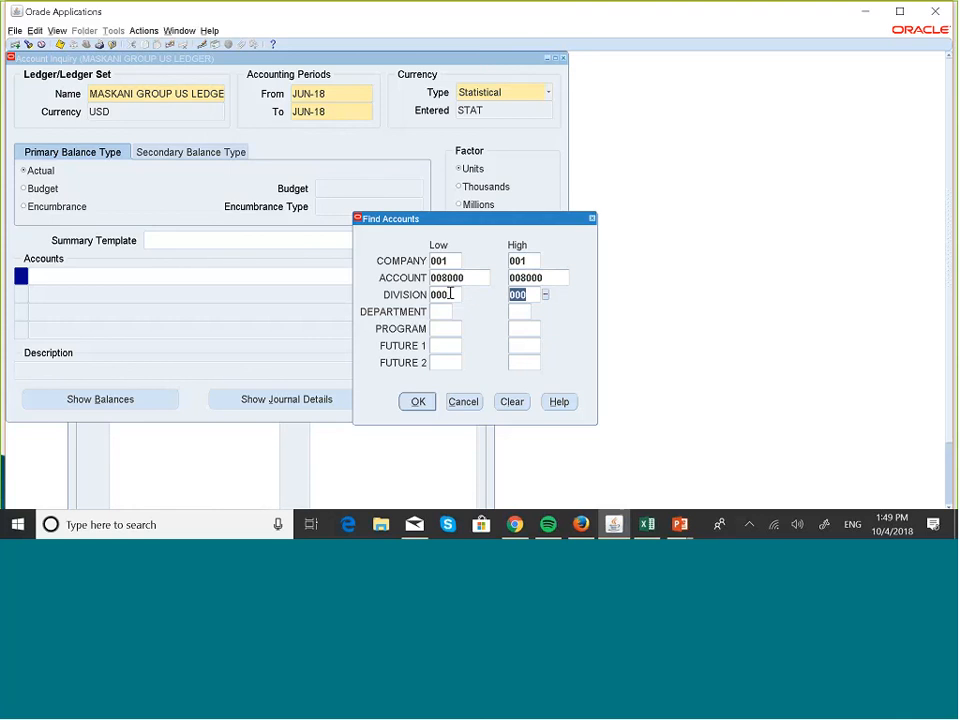
{"action": "key", "text": "Tab"}
{"action": "type", "text": "10"}
{"action": "key", "text": "Tab"}
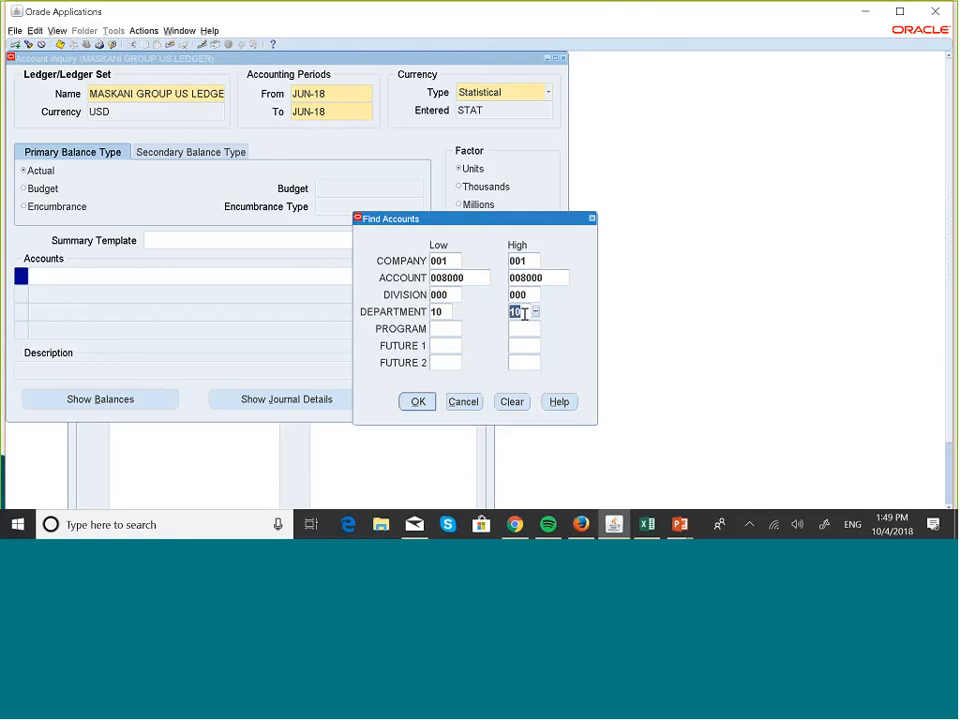
{"action": "type", "text": "40"}
{"action": "left_click", "coordinate": [443, 333]}
{"action": "type", "text": "000"}
{"action": "key", "text": "Tab"}
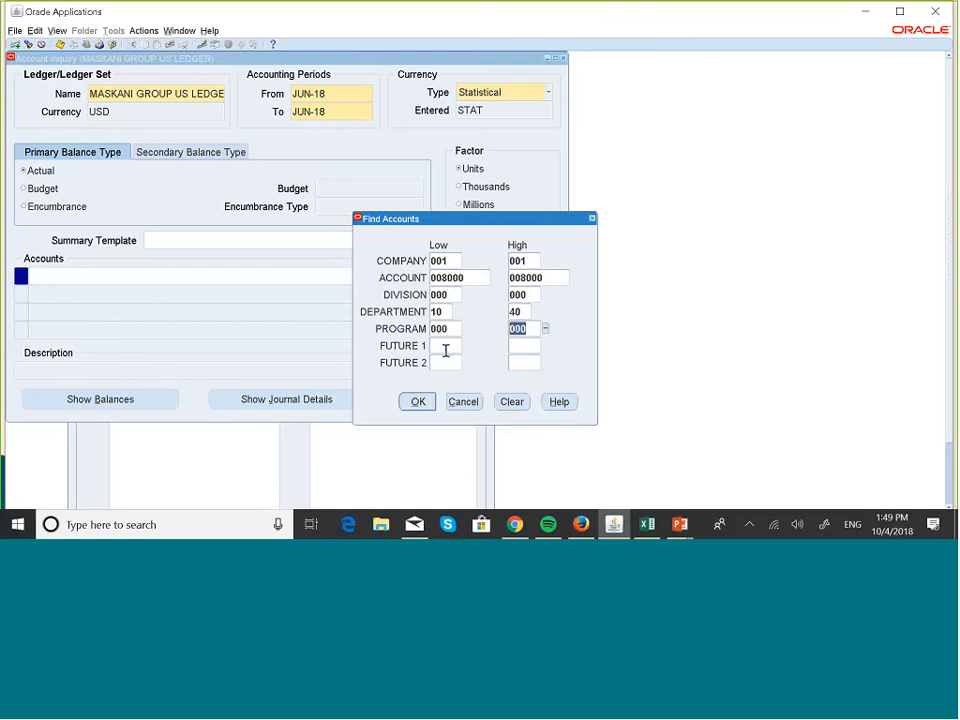
Step: Set both Future 1 and Future 2 to 000 in the account range and run the search
{"action": "left_click", "coordinate": [445, 347]}
{"action": "key", "text": "Tab"}
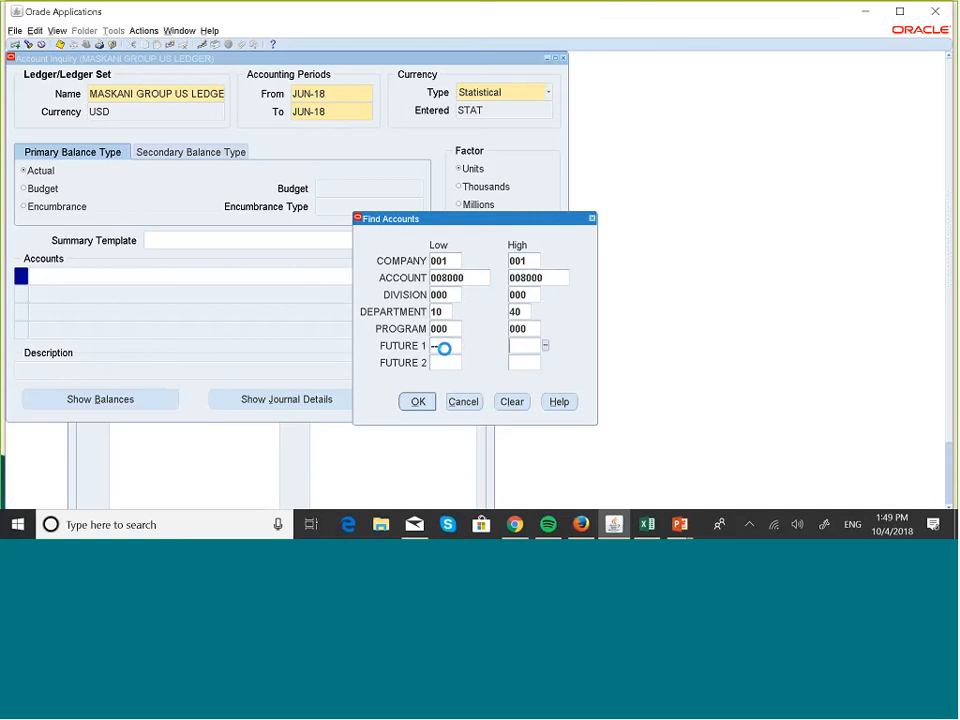
{"action": "left_click", "coordinate": [446, 347]}
{"action": "type", "text": "000"}
{"action": "key", "text": "Tab"}
{"action": "left_click", "coordinate": [445, 365]}
{"action": "type", "text": "000"}
{"action": "key", "text": "Tab"}
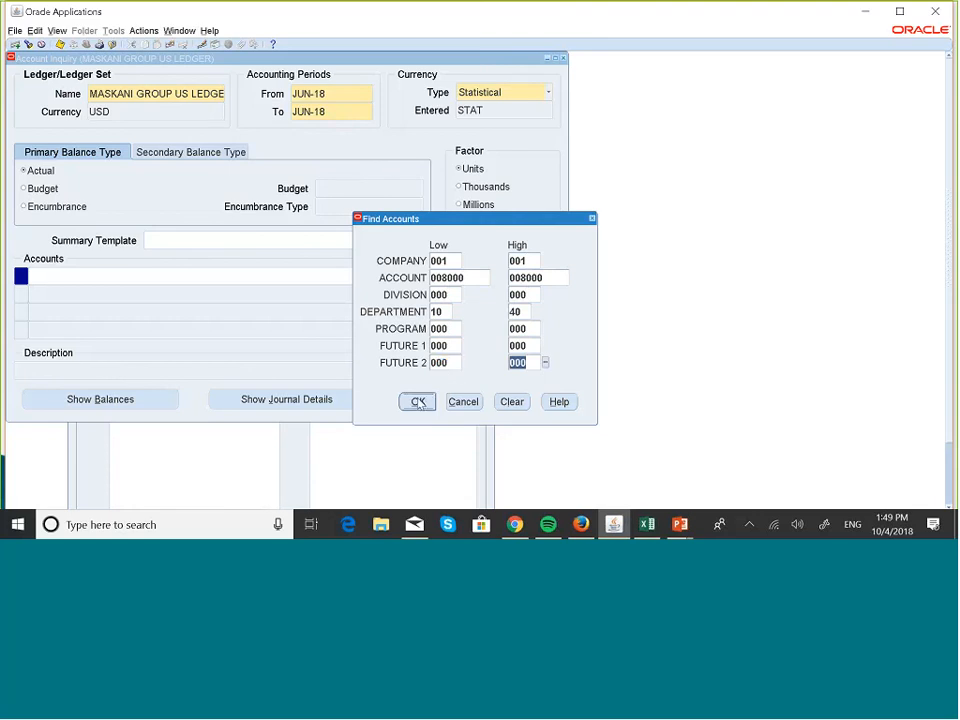
{"action": "left_click", "coordinate": [419, 400]}
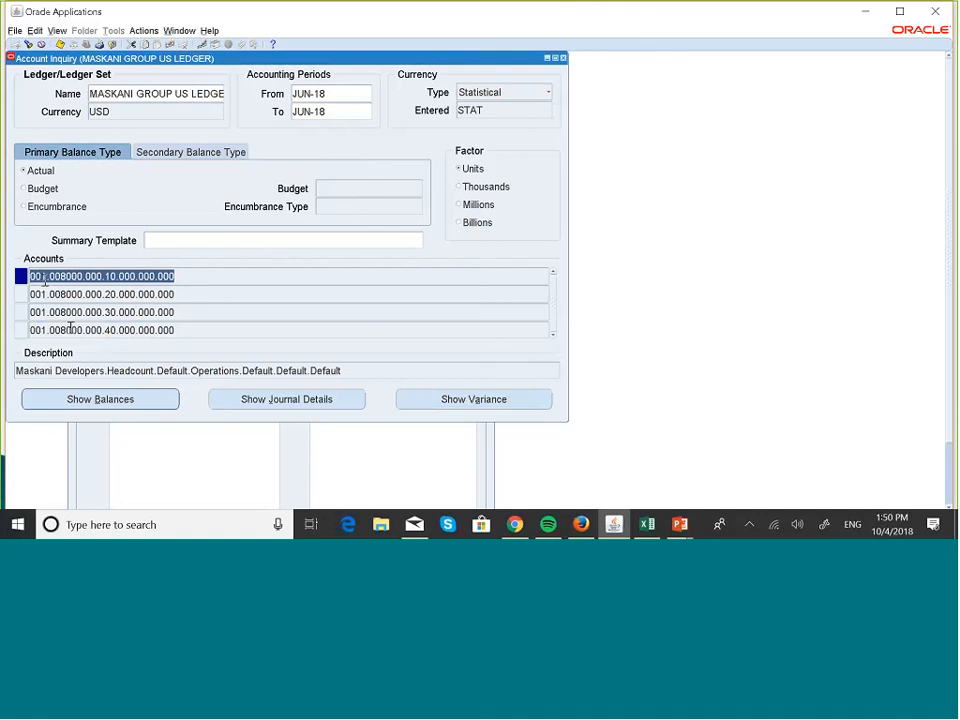
Step: Check the statistical balances of the headcount accounts for departments 10 and 20, and close the account inquiry
{"action": "left_click", "coordinate": [168, 399]}
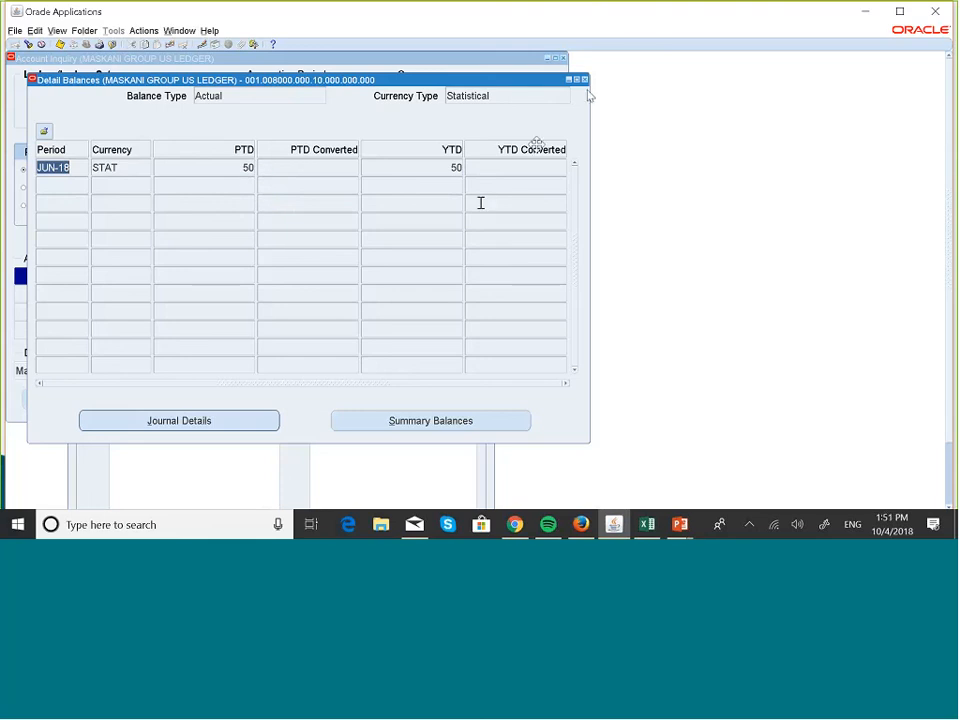
{"action": "left_click", "coordinate": [585, 79]}
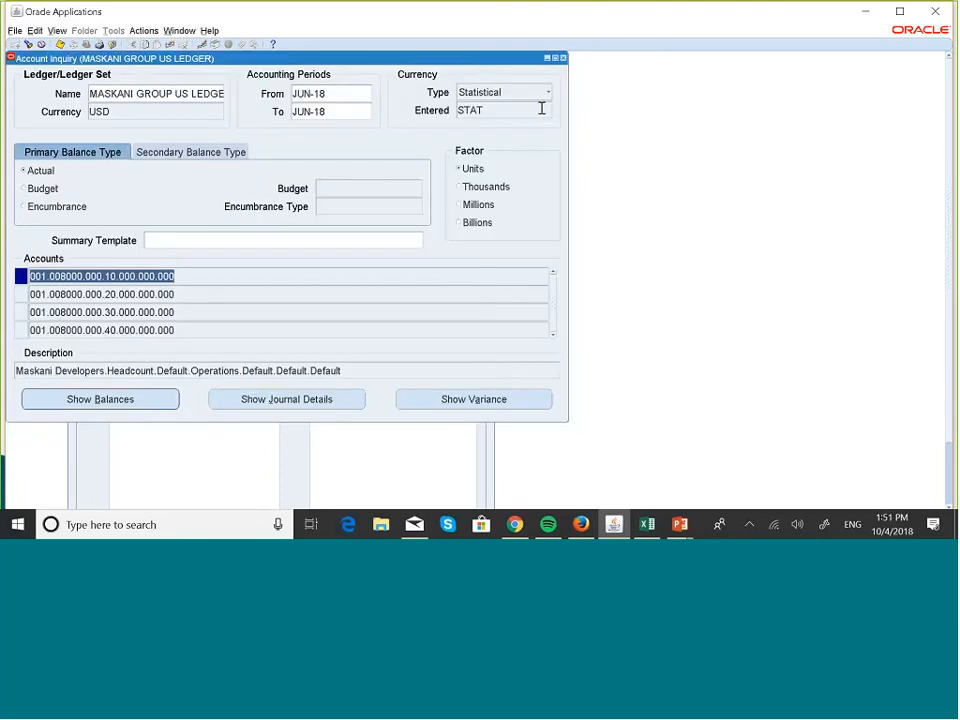
{"action": "left_click", "coordinate": [113, 293]}
{"action": "left_click", "coordinate": [103, 398]}
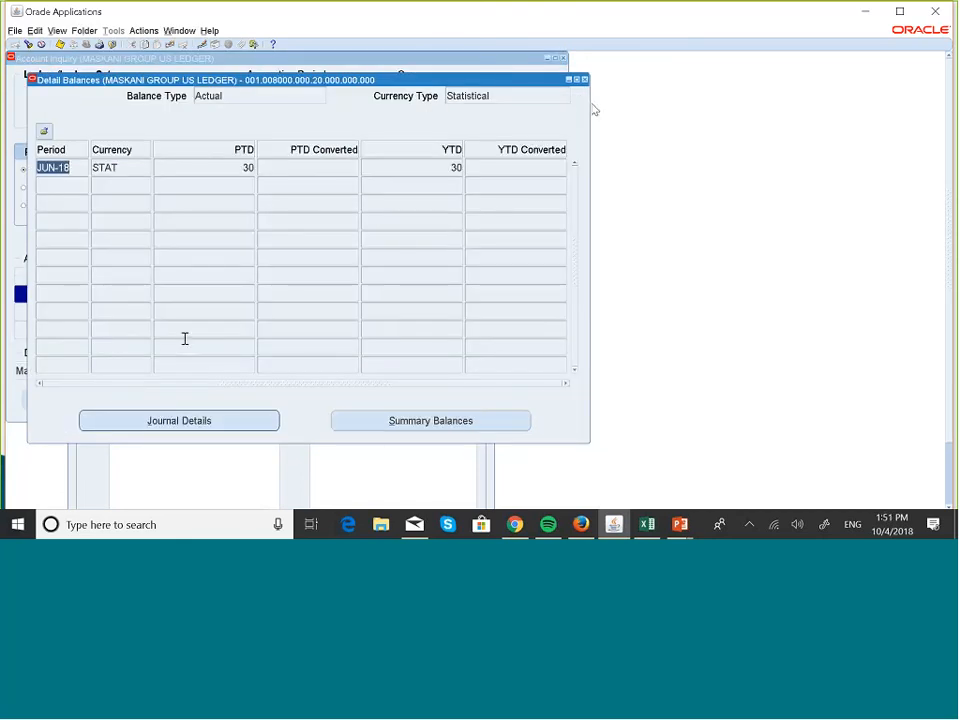
{"action": "left_click", "coordinate": [585, 79]}
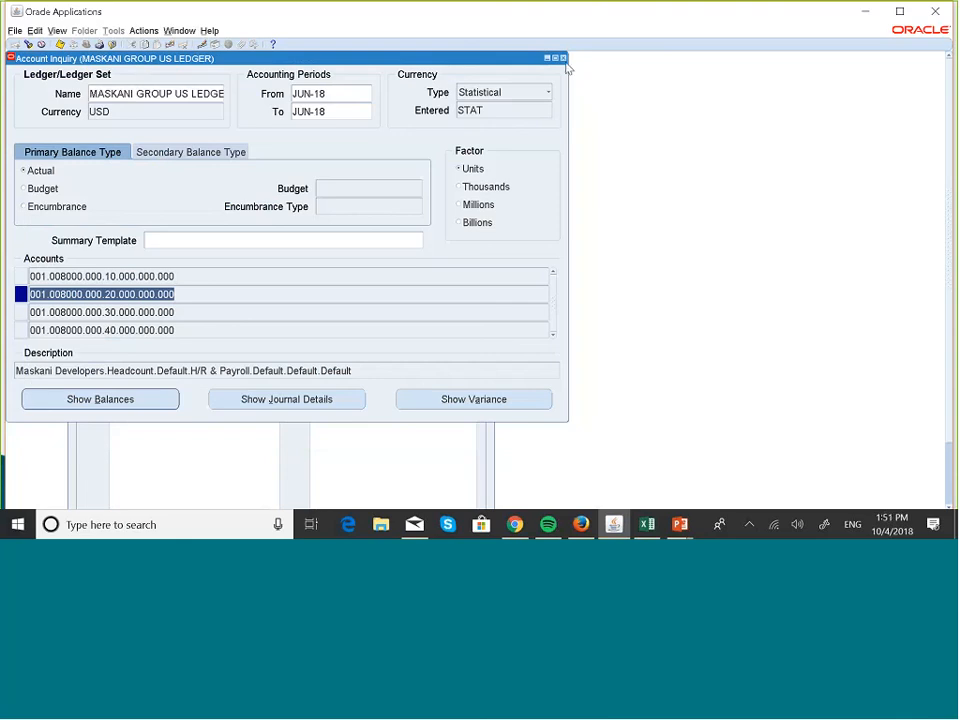
{"action": "left_click", "coordinate": [563, 58]}
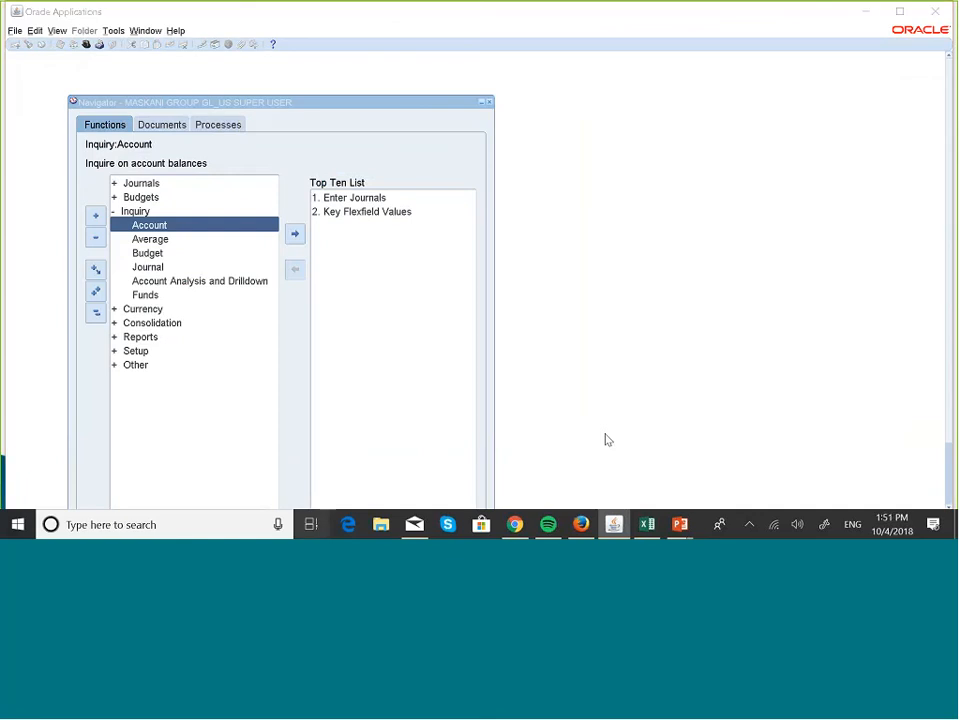
Step: Switch to the PowerPoint slide show to review the Parent Values for Mass Allocation slide, and return to Oracle Applications
{"action": "key", "text": "super+Tab"}
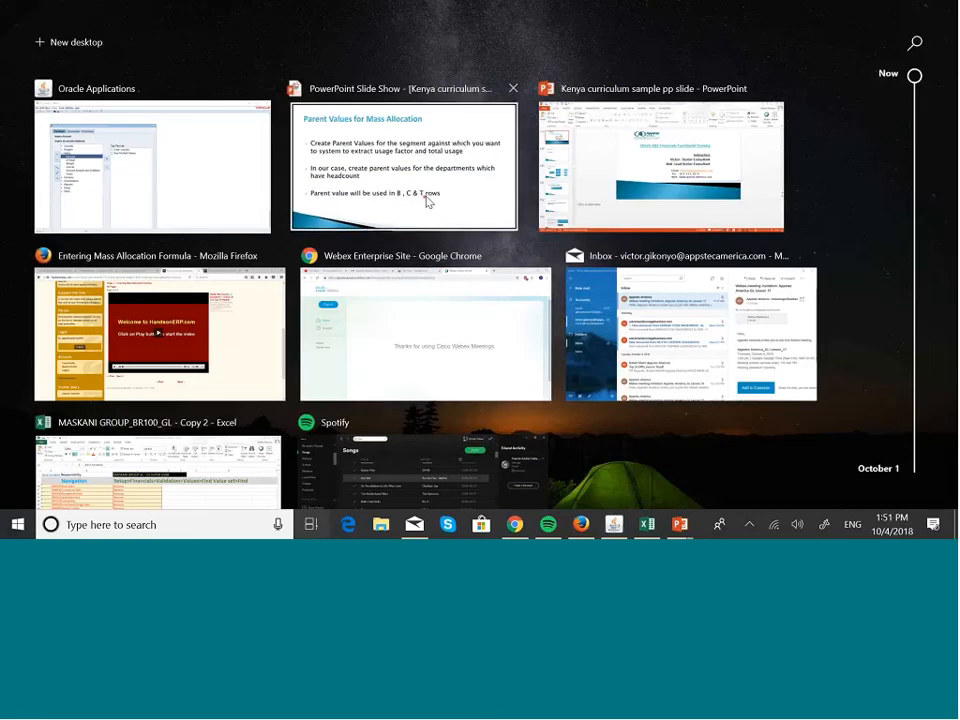
{"action": "left_click", "coordinate": [429, 203]}
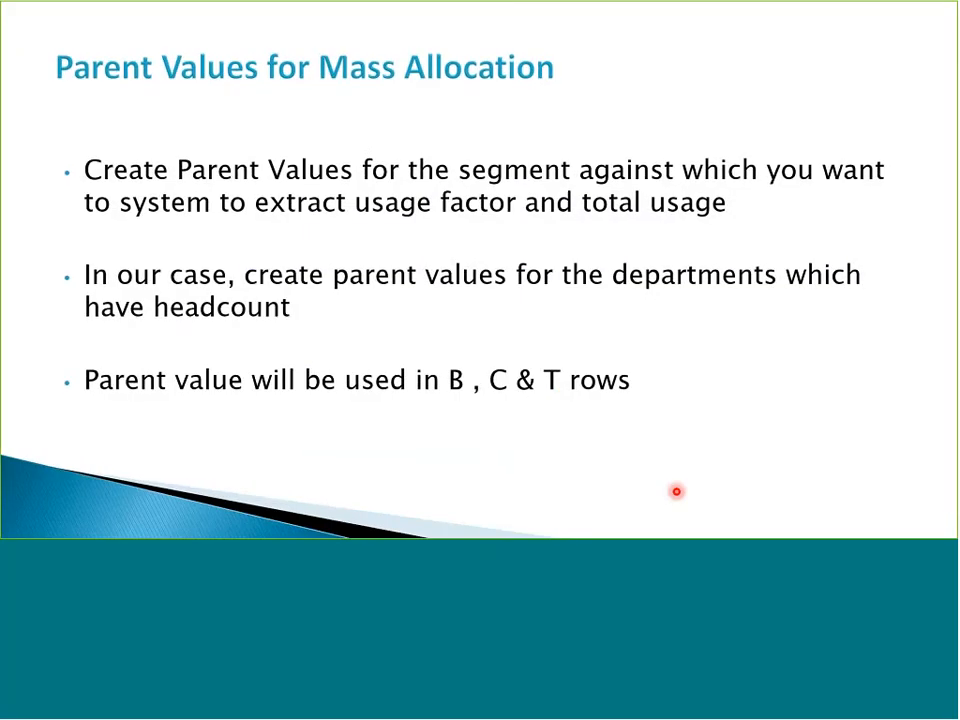
{"action": "key", "text": "super+Tab"}
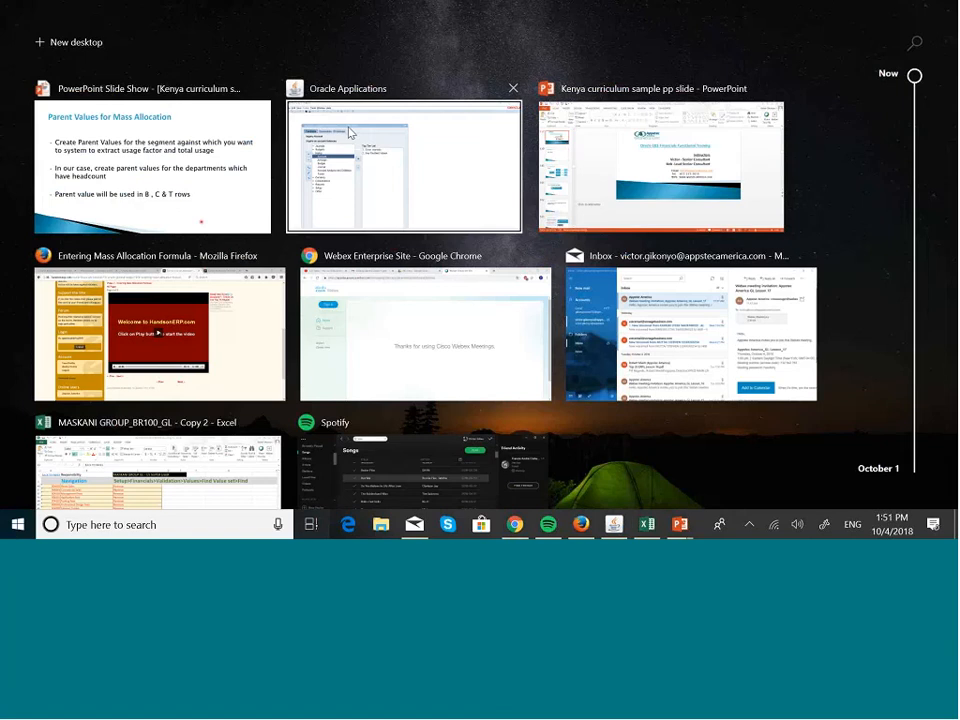
{"action": "left_click", "coordinate": [349, 132]}
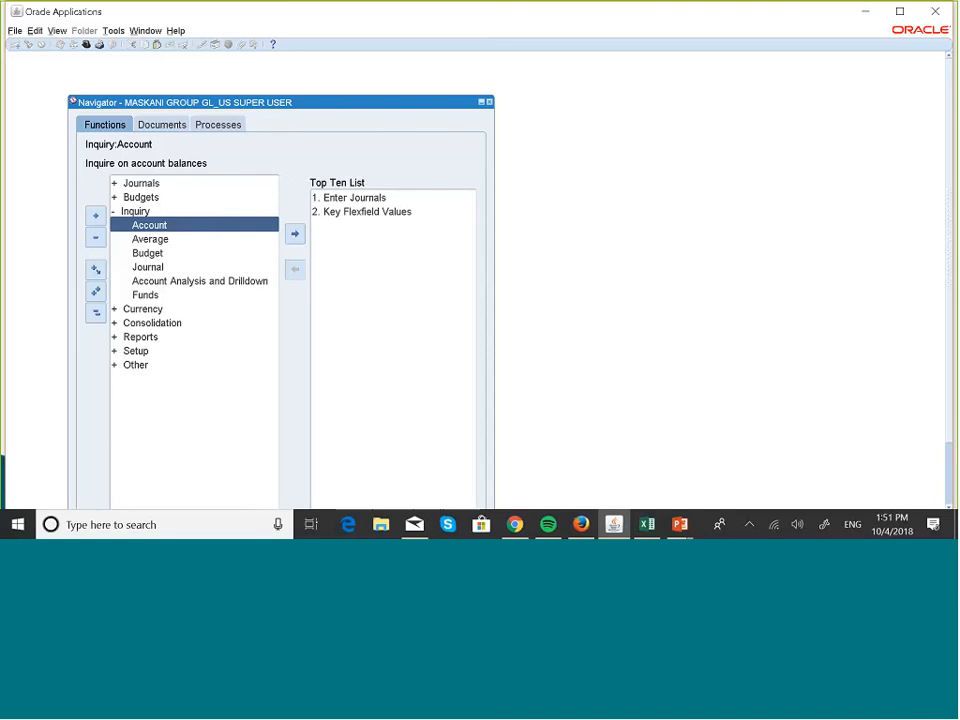
Step: Open the key flexfield segment values form from the Financials flexfield setup functions
{"action": "double_click", "coordinate": [149, 352]}
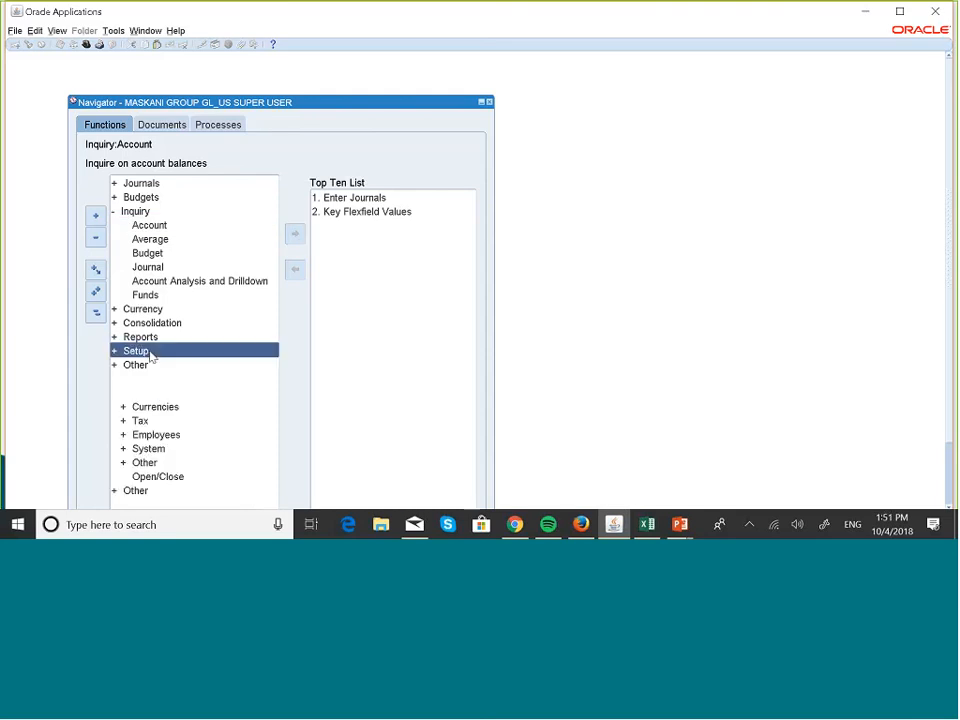
{"action": "double_click", "coordinate": [157, 365]}
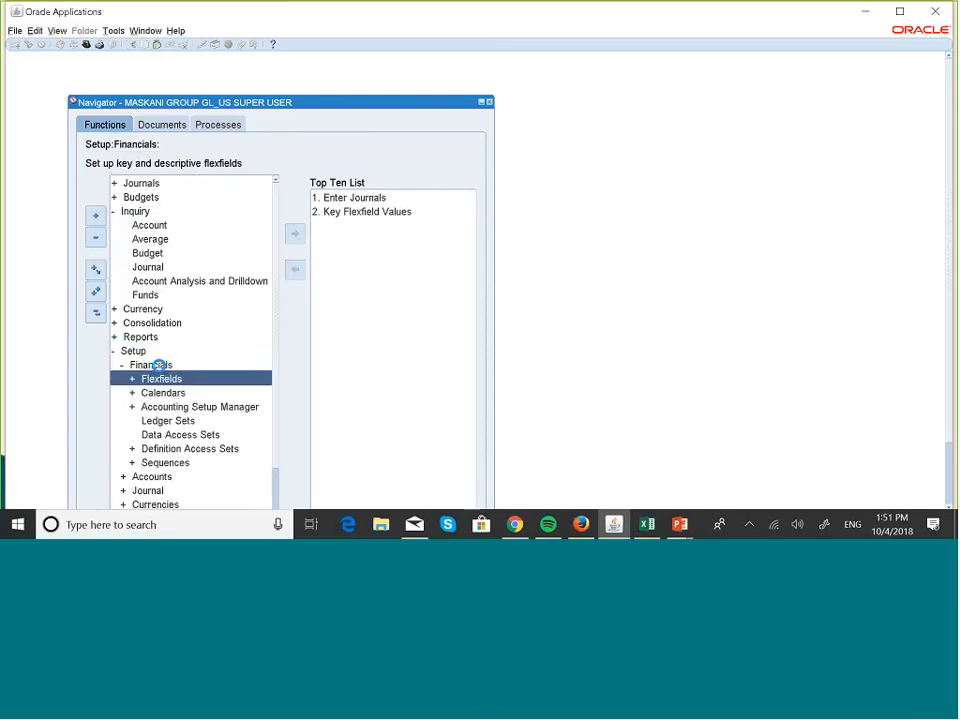
{"action": "key", "text": "Return"}
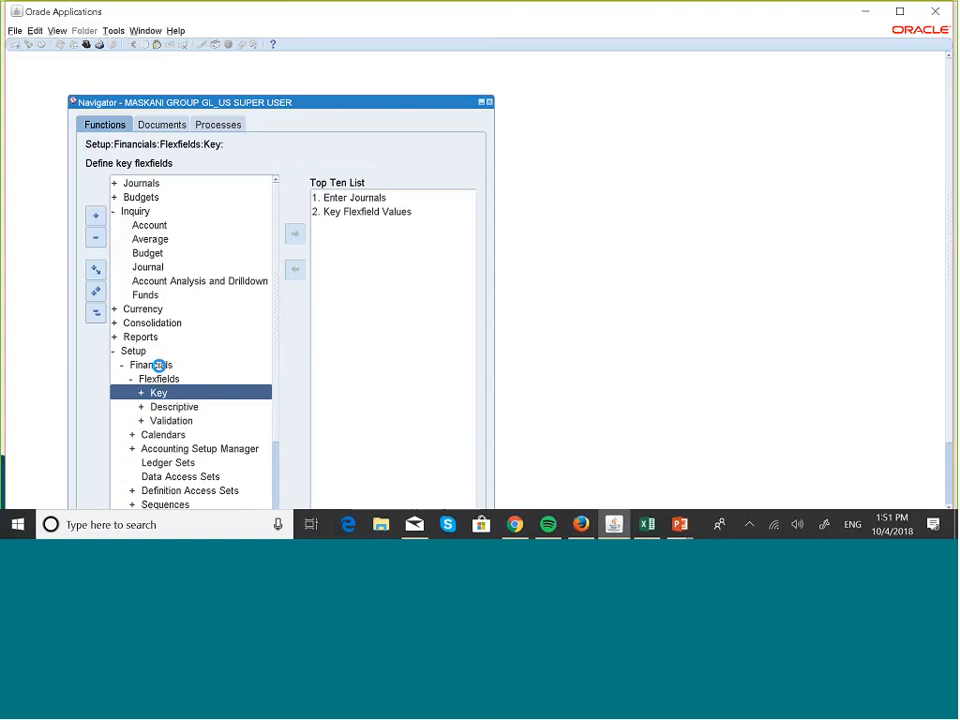
{"action": "key", "text": "Return"}
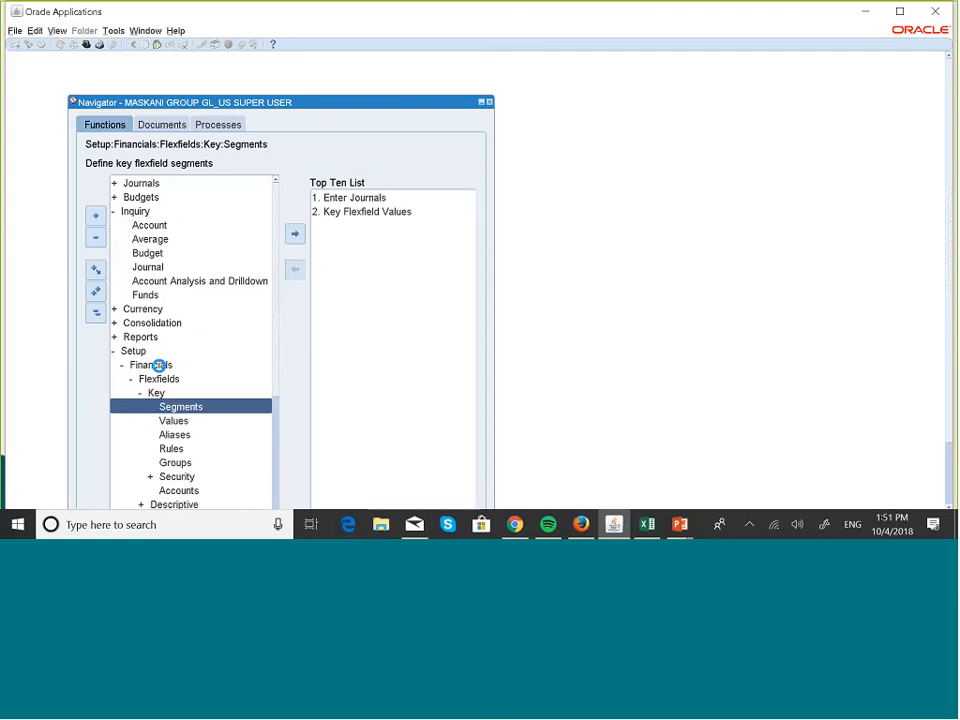
{"action": "key", "text": "Down"}
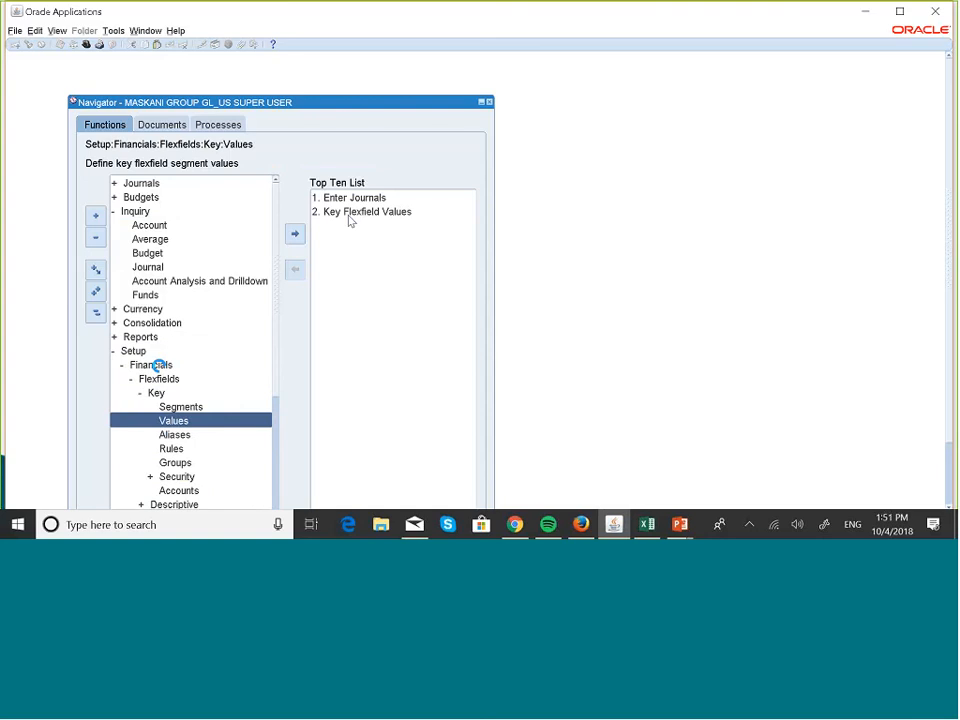
{"action": "key", "text": "Return"}
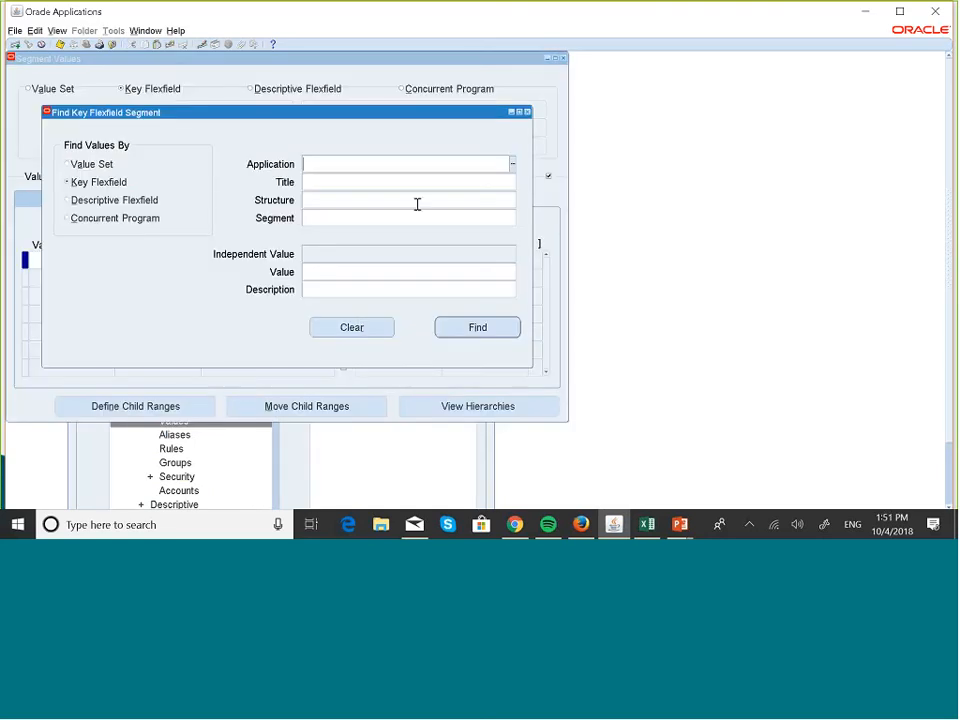
Step: Find the segment values of the MASKANI GROUP COA structure and bring up its DEPARTMENT segment
{"action": "left_click", "coordinate": [319, 199]}
{"action": "type", "text": "maskani"}
{"action": "key", "text": "Tab"}
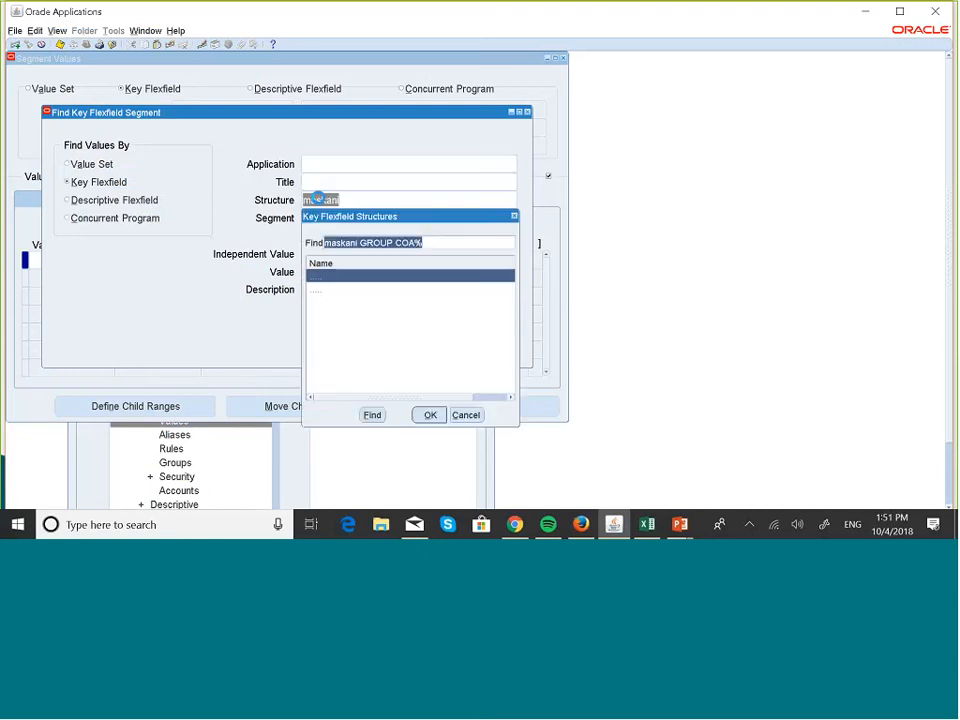
{"action": "left_click", "coordinate": [429, 414]}
{"action": "left_click", "coordinate": [478, 327]}
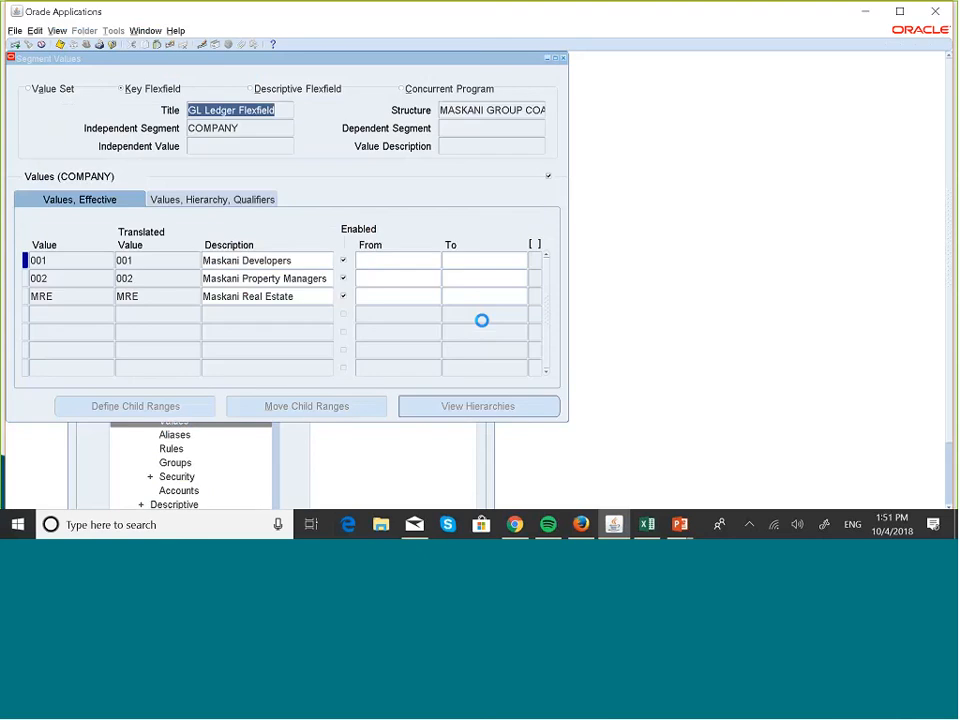
{"action": "key", "text": "Down"}
{"action": "key", "text": "Down"}
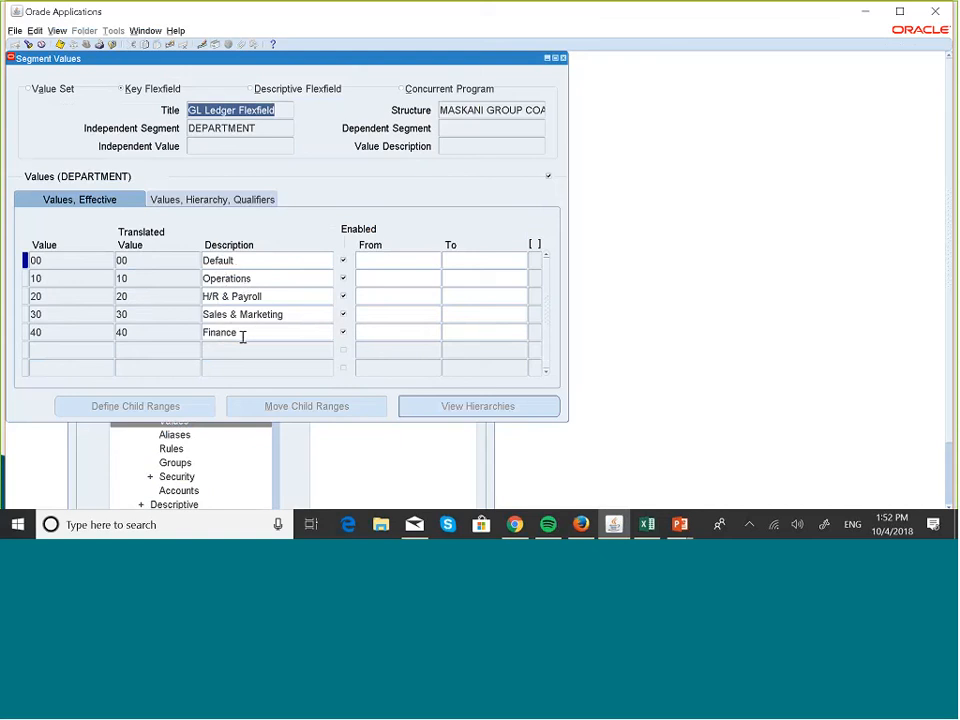
Step: Add a new department value AL with the description Allocations
{"action": "left_click", "coordinate": [67, 350]}
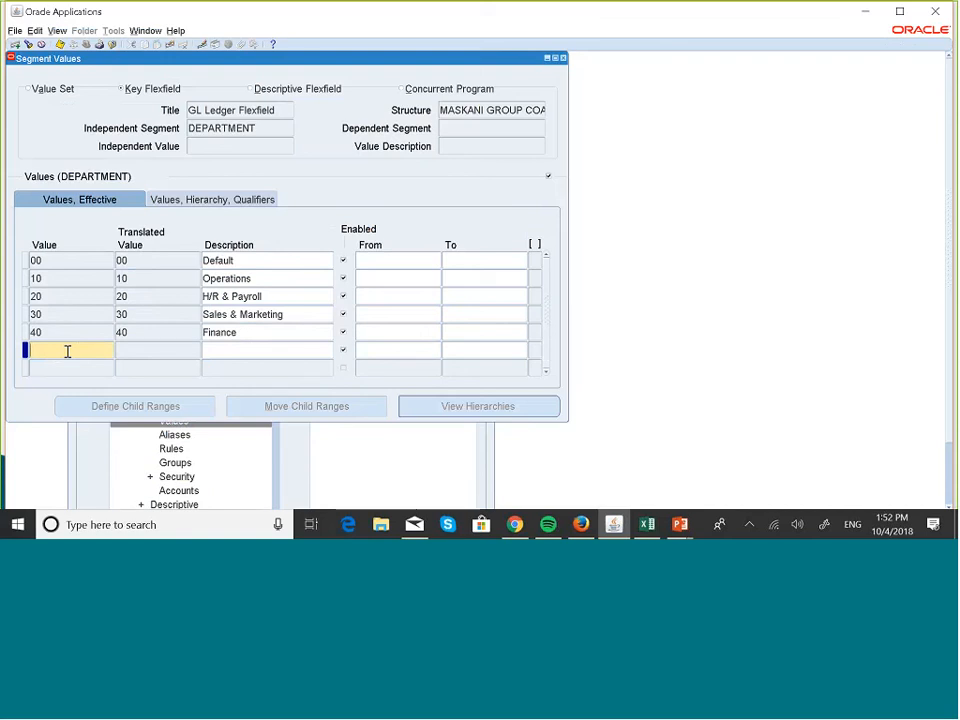
{"action": "key", "text": "Caps_Lock"}
{"action": "type", "text": "AL"}
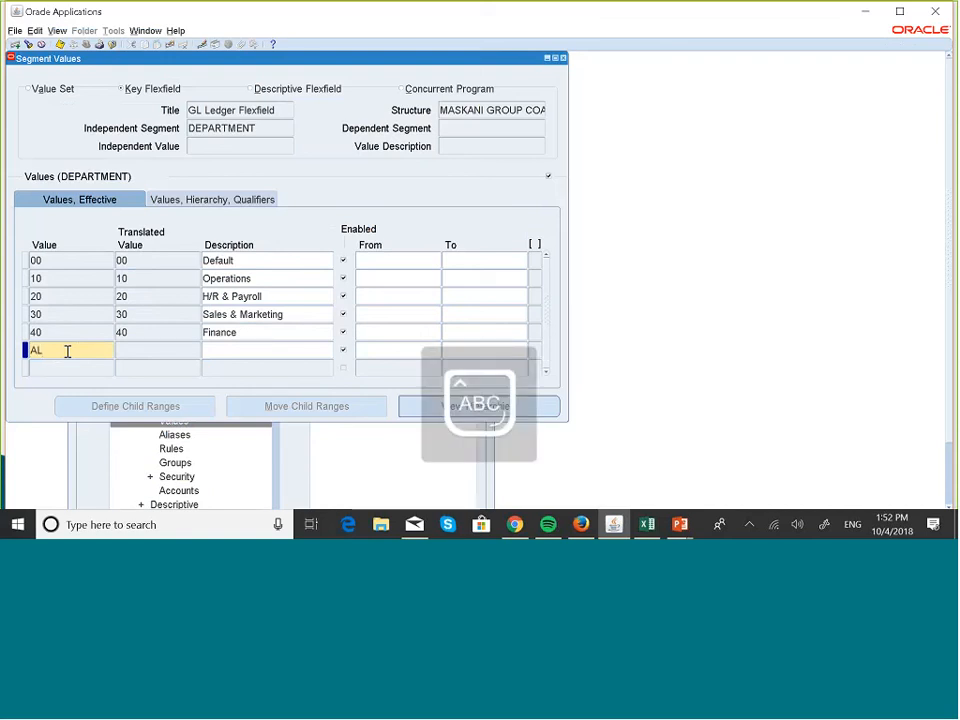
{"action": "left_click", "coordinate": [229, 350]}
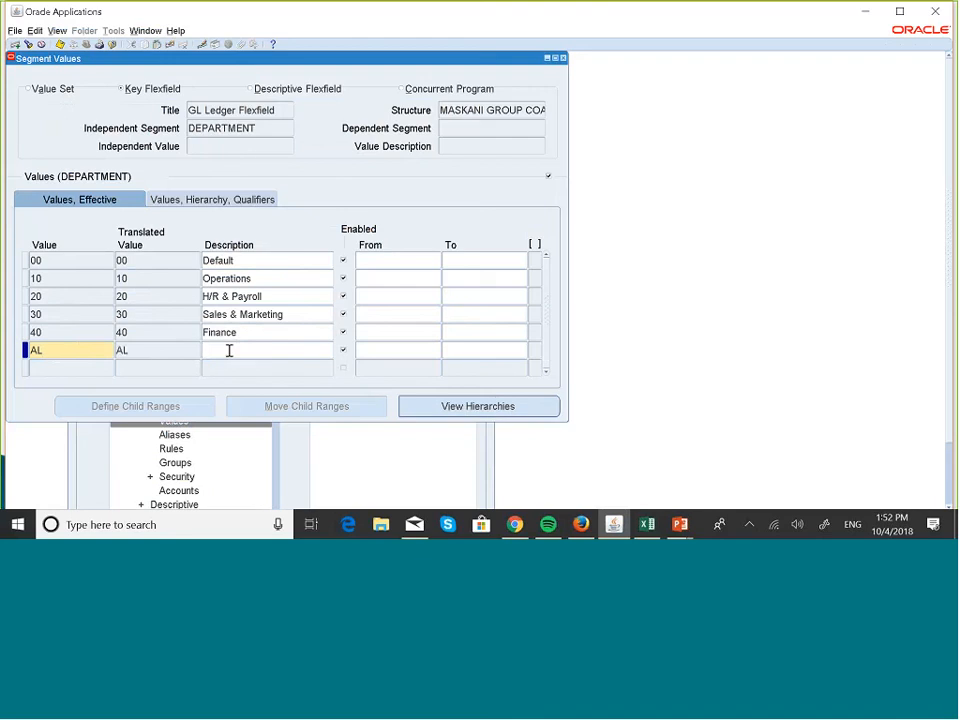
{"action": "type", "text": "A"}
{"action": "key", "text": "Caps_Lock"}
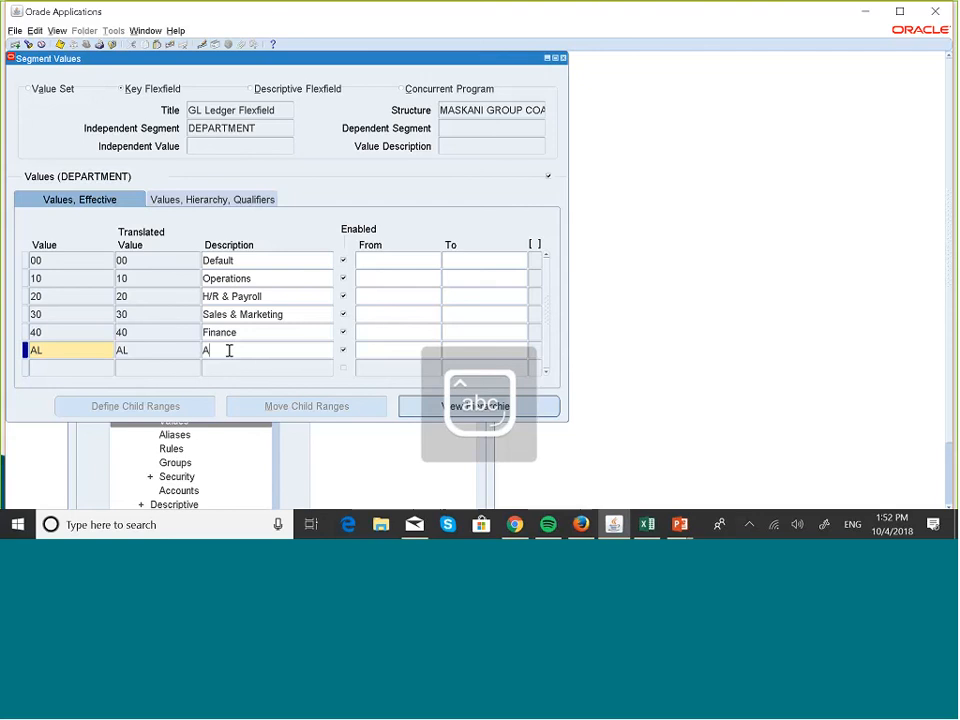
{"action": "type", "text": "ll"}
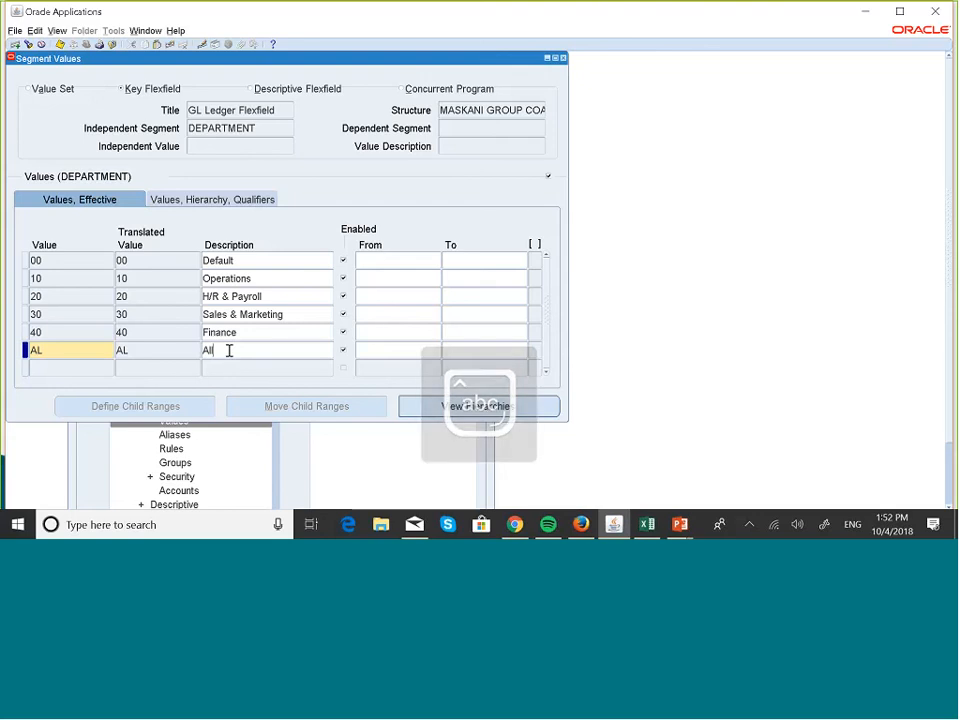
{"action": "type", "text": "ocati"}
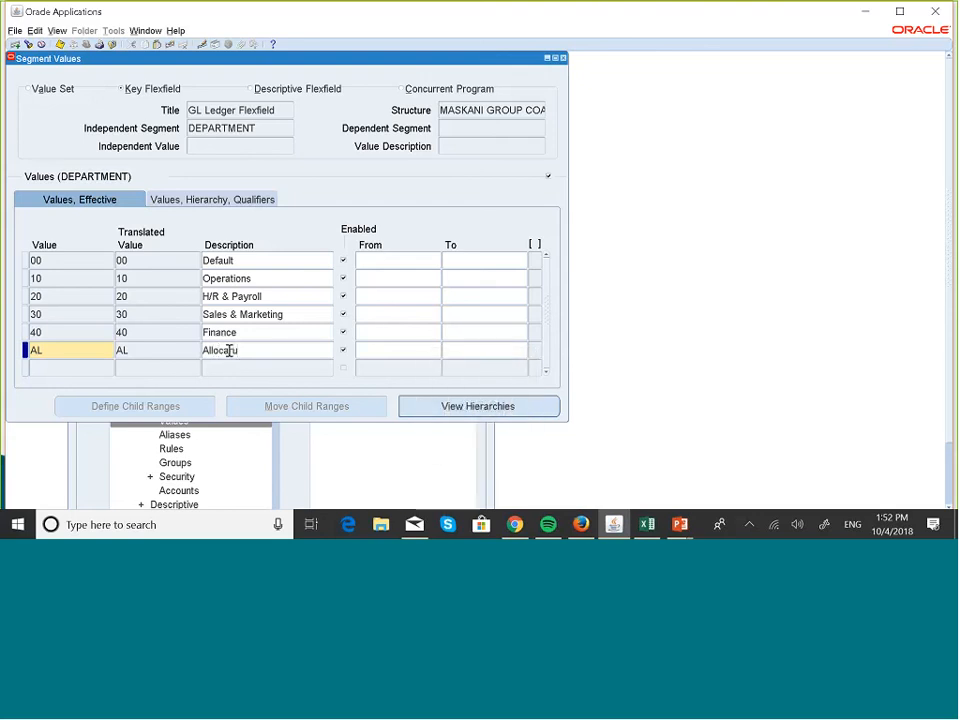
{"action": "type", "text": "ed"}
{"action": "key", "text": "BackSpace"}
{"action": "key", "text": "BackSpace"}
{"action": "key", "text": "BackSpace"}
{"action": "type", "text": "ions"}
Step: Mark the Allocations department value as a parent and save it
{"action": "left_click", "coordinate": [236, 200]}
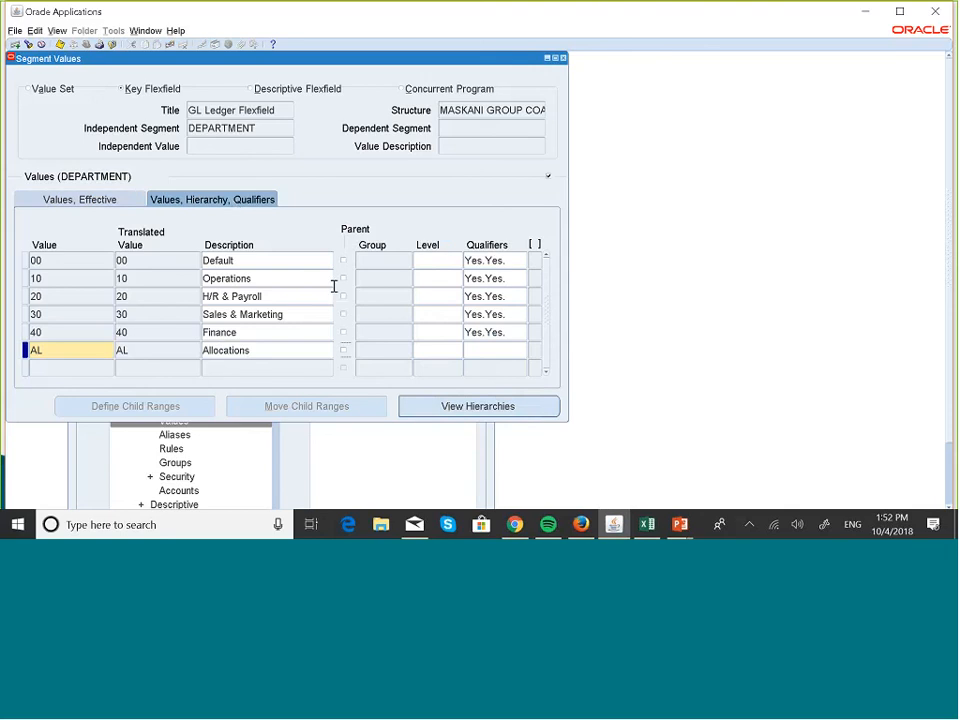
{"action": "left_click", "coordinate": [343, 351]}
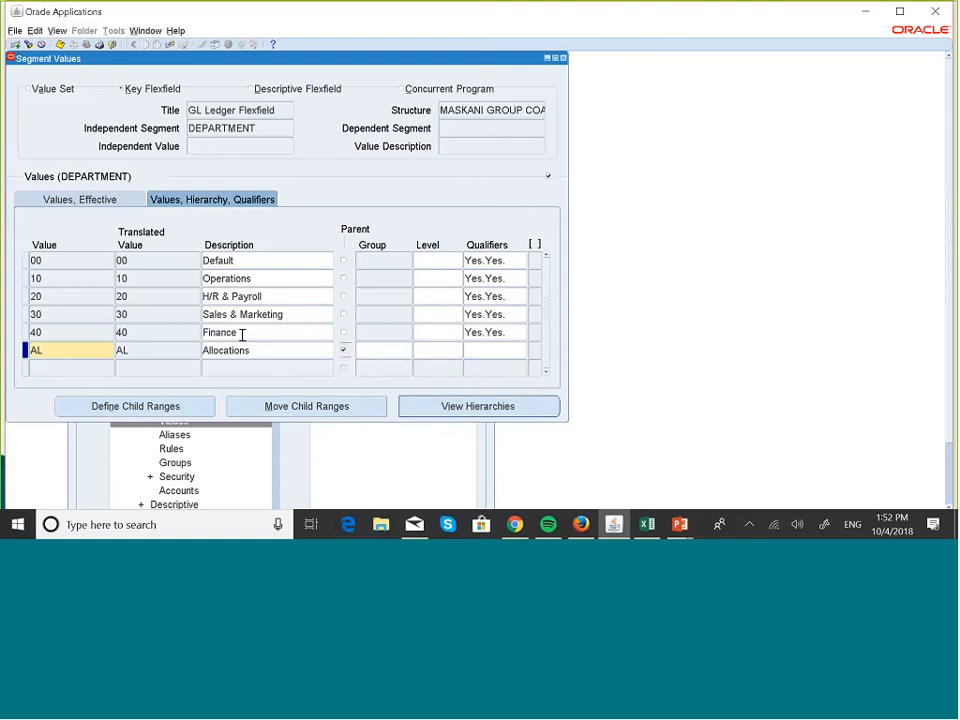
{"action": "left_click", "coordinate": [189, 408]}
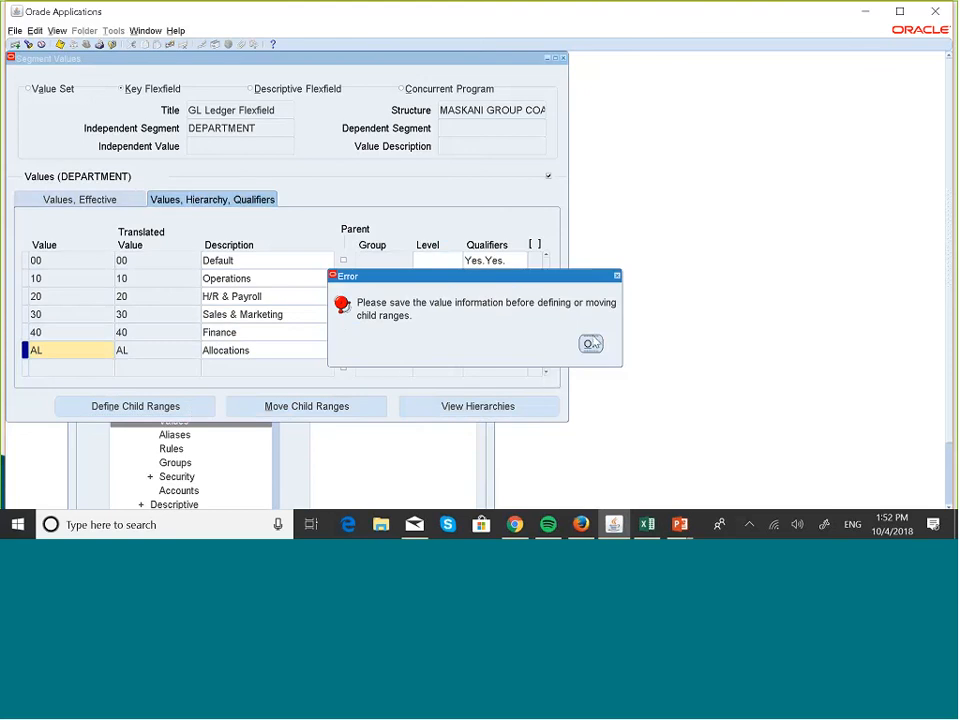
{"action": "left_click", "coordinate": [591, 343]}
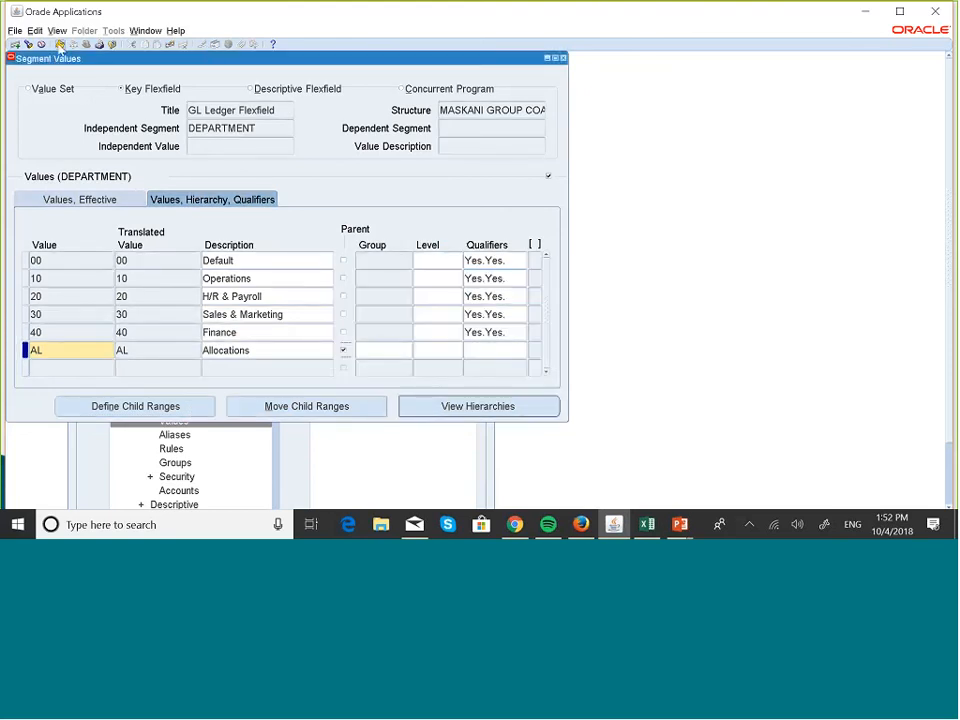
Step: Define a child range from 10 to 40 for parent value AL, including child values only, save it and close the child ranges
{"action": "left_click", "coordinate": [199, 407]}
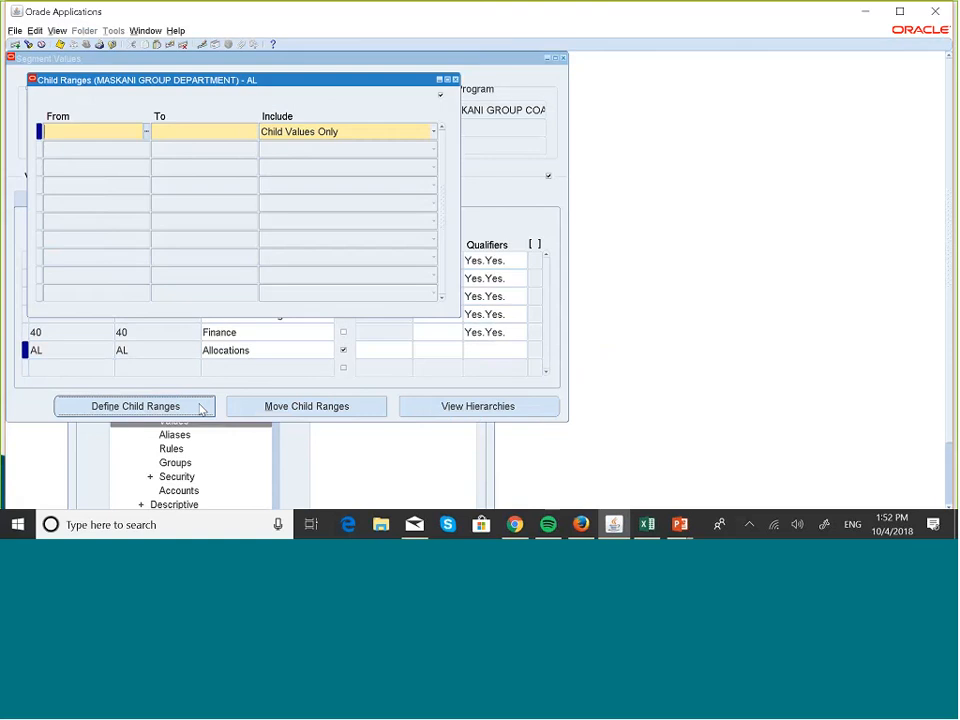
{"action": "left_click", "coordinate": [146, 136]}
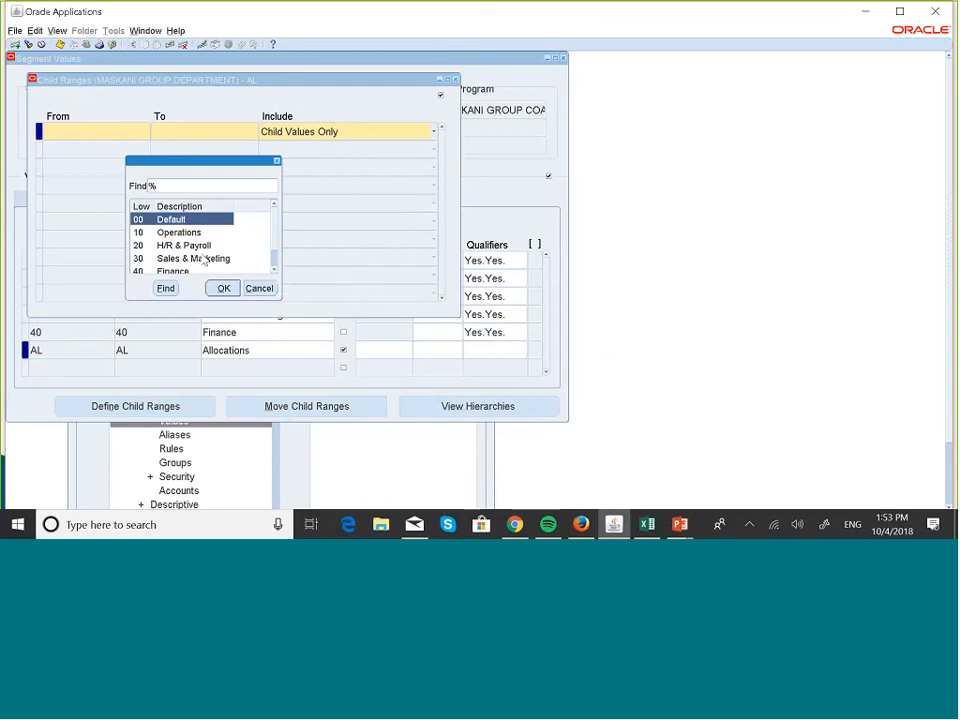
{"action": "left_click", "coordinate": [222, 287]}
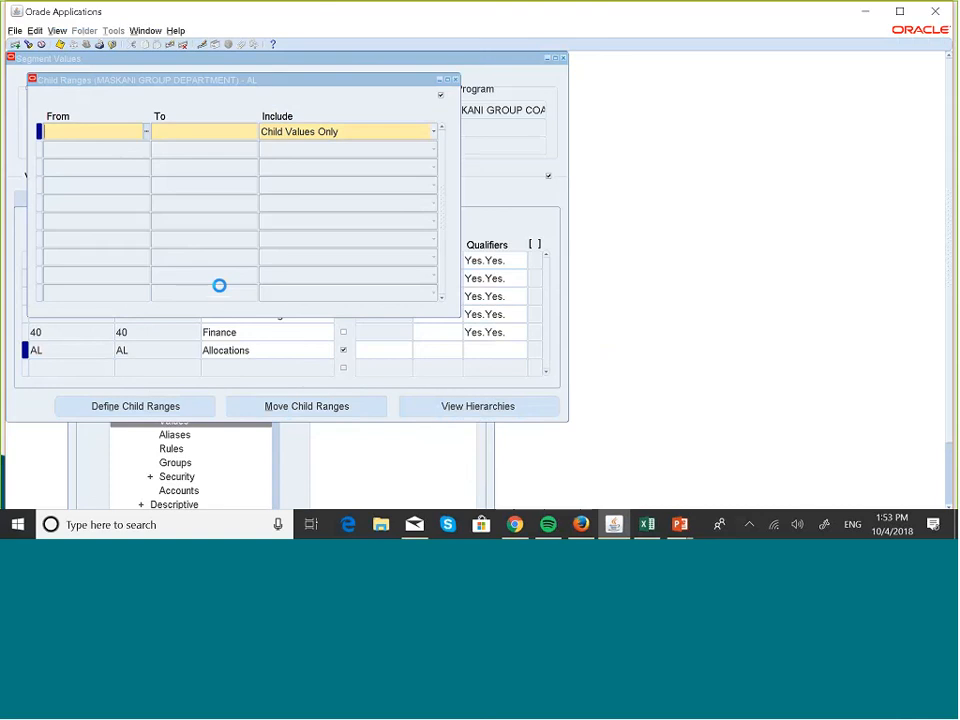
{"action": "left_click", "coordinate": [95, 130]}
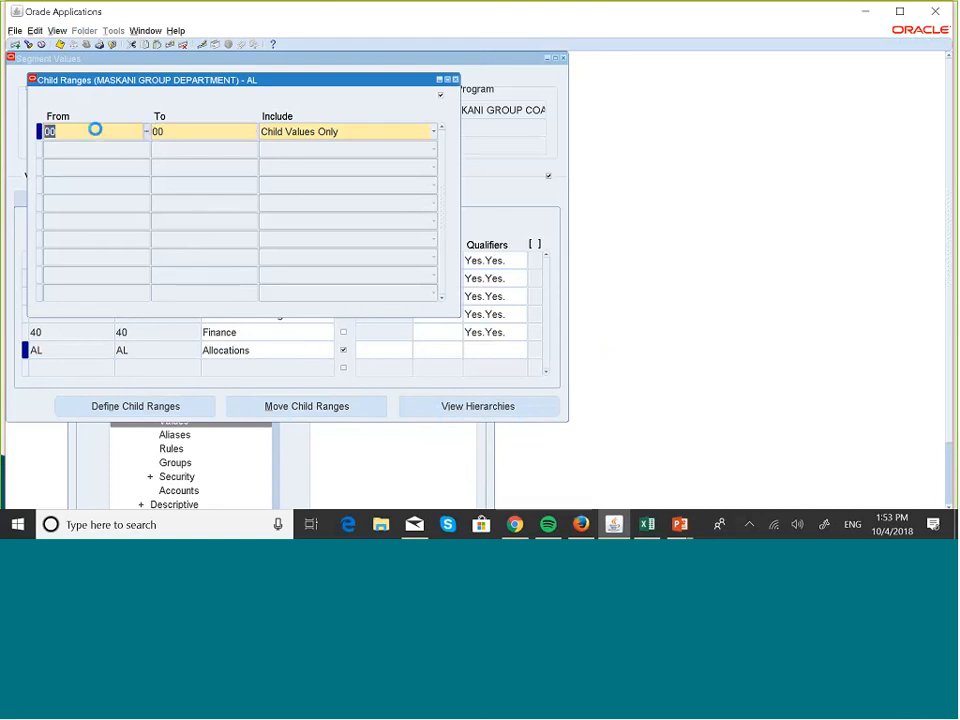
{"action": "type", "text": "10"}
{"action": "left_click", "coordinate": [188, 130]}
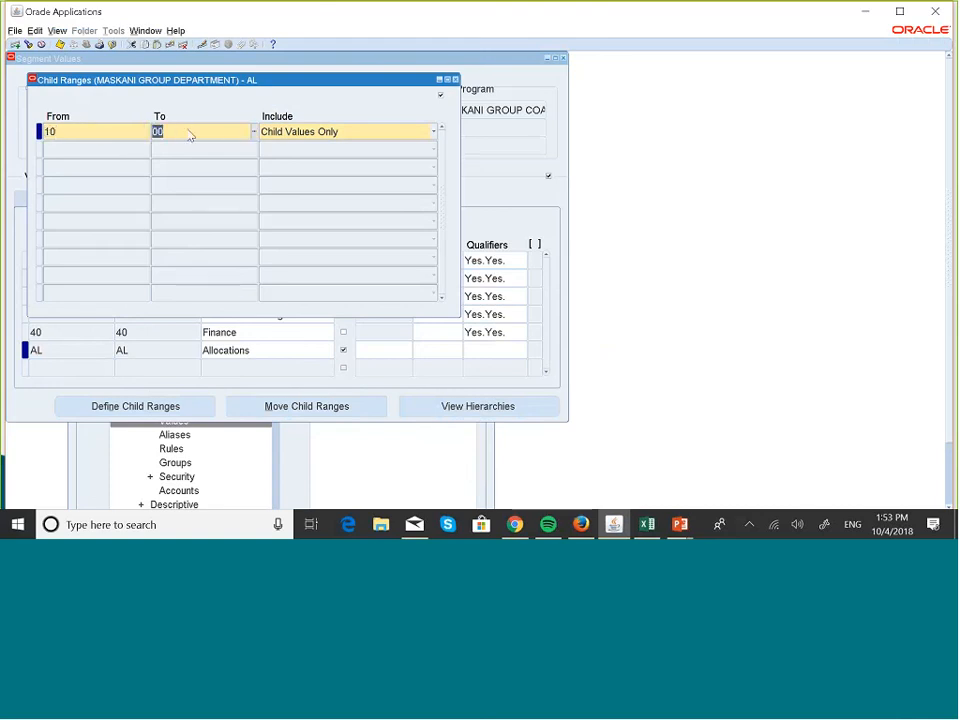
{"action": "type", "text": "40"}
{"action": "left_click", "coordinate": [60, 45]}
{"action": "left_click", "coordinate": [455, 79]}
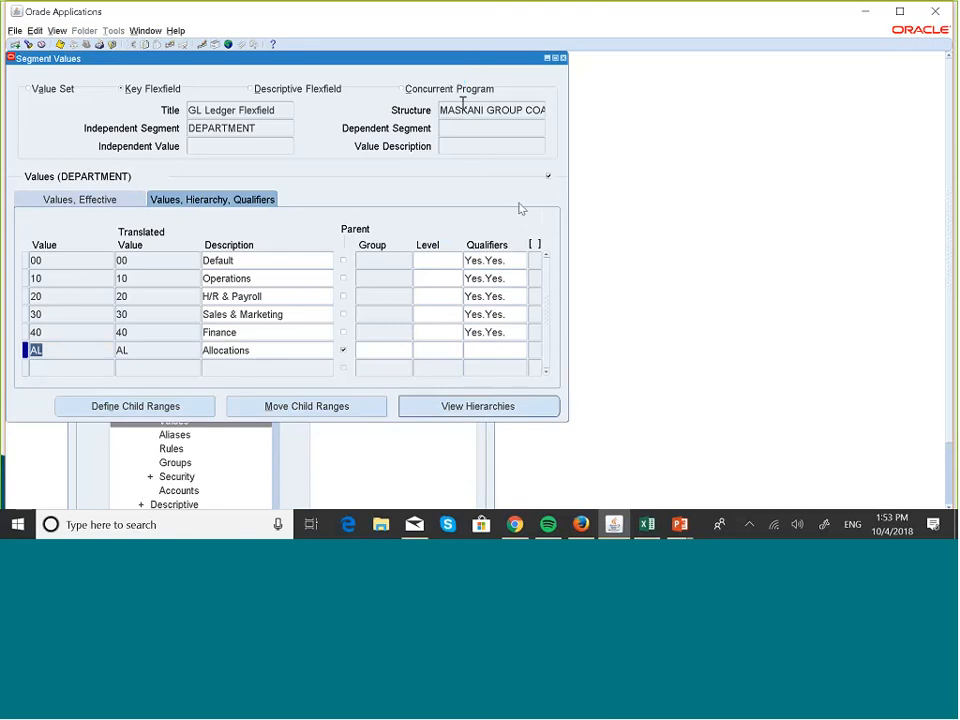
Step: Review the value hierarchy of parent AL and close the segment values form, submitting the hierarchy compilation
{"action": "left_click", "coordinate": [476, 407]}
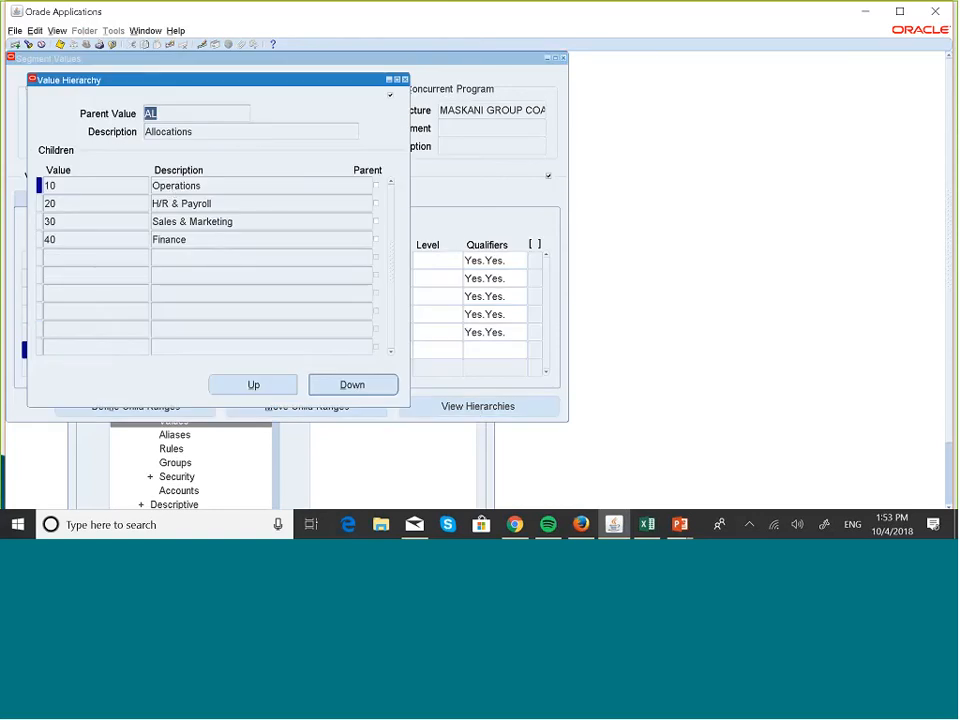
{"action": "left_click", "coordinate": [306, 62]}
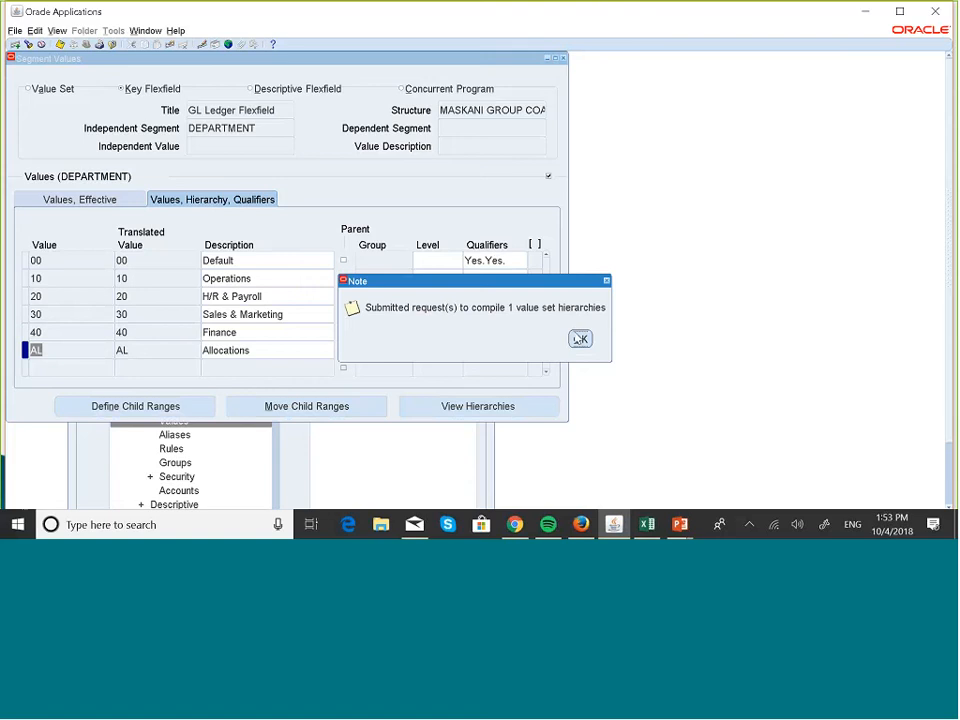
{"action": "left_click", "coordinate": [574, 331]}
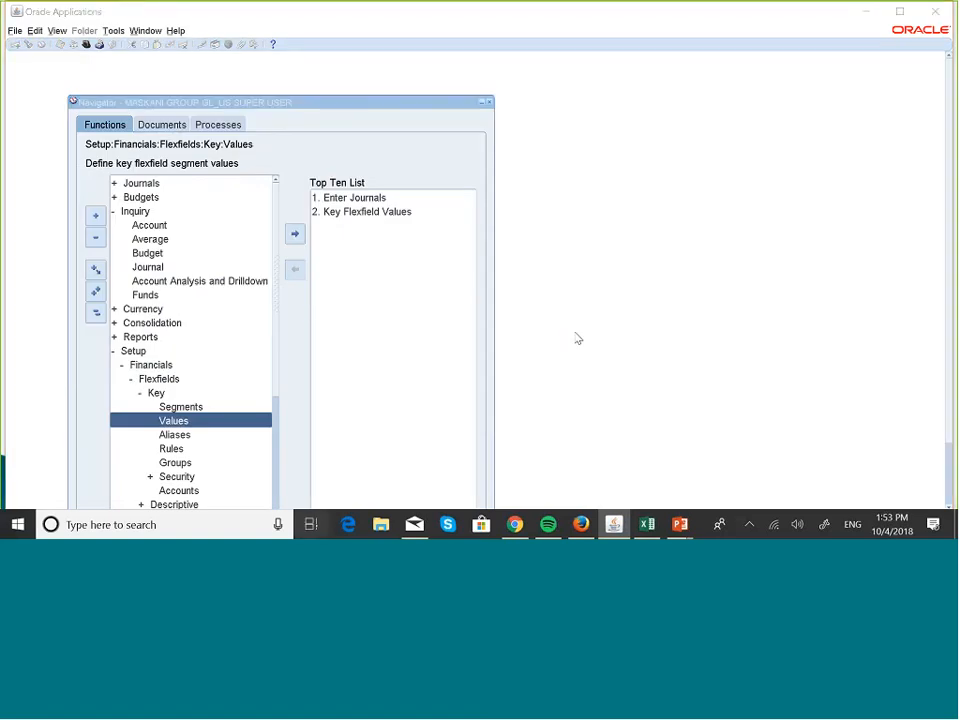
Step: Switch to the PowerPoint slide show to review the MO Operating Unit Profile Option slide, and return to Oracle Applications
{"action": "key", "text": "super+Tab"}
{"action": "left_click", "coordinate": [426, 147]}
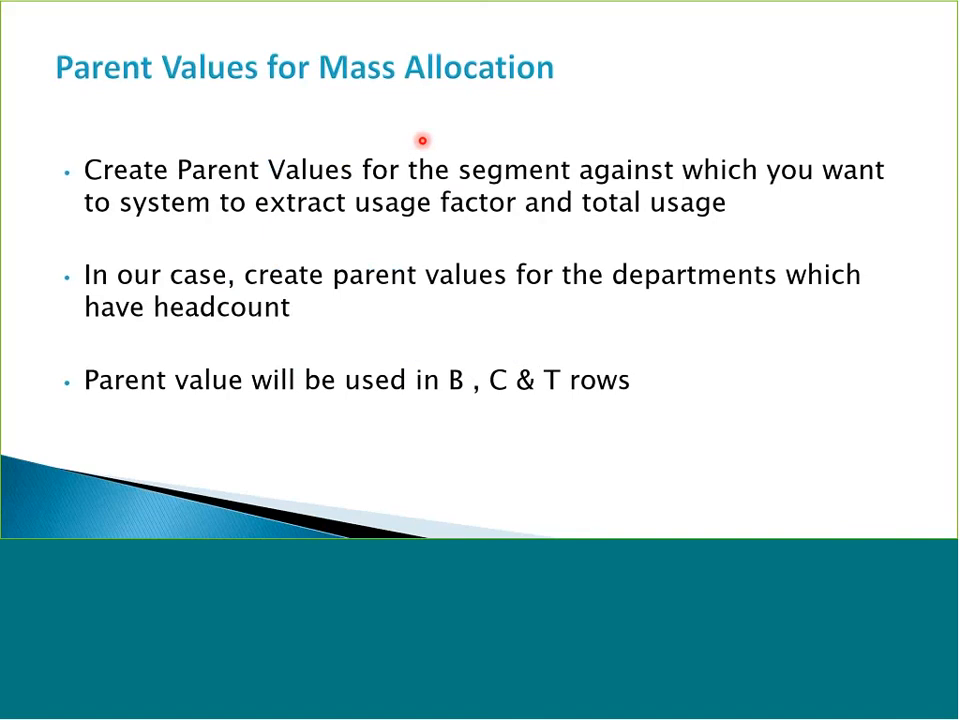
{"action": "key", "text": "Right"}
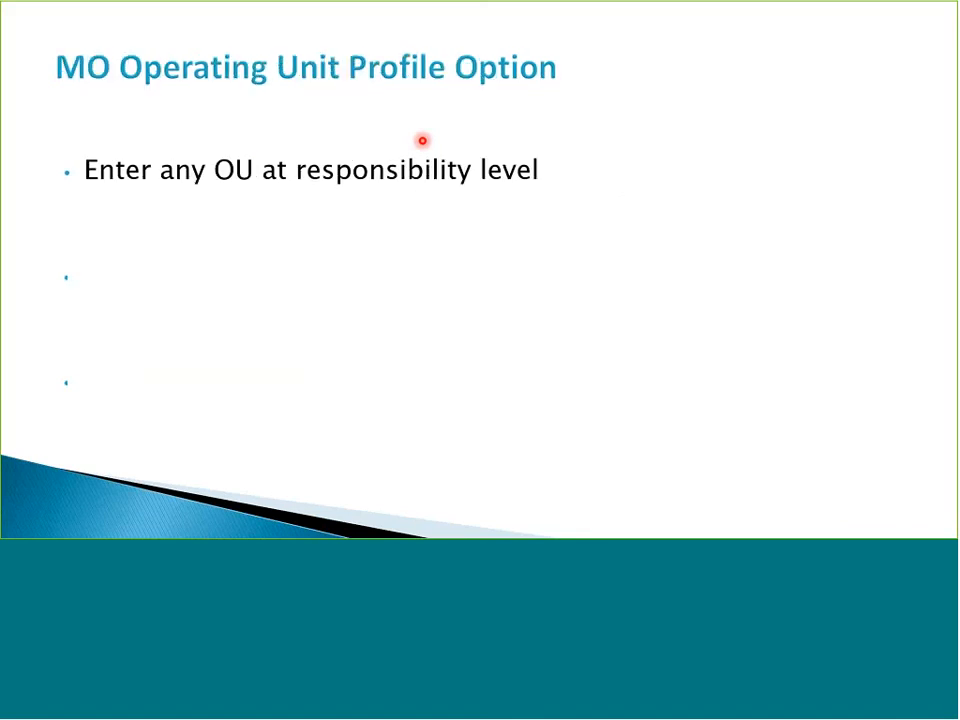
{"action": "key", "text": "Left"}
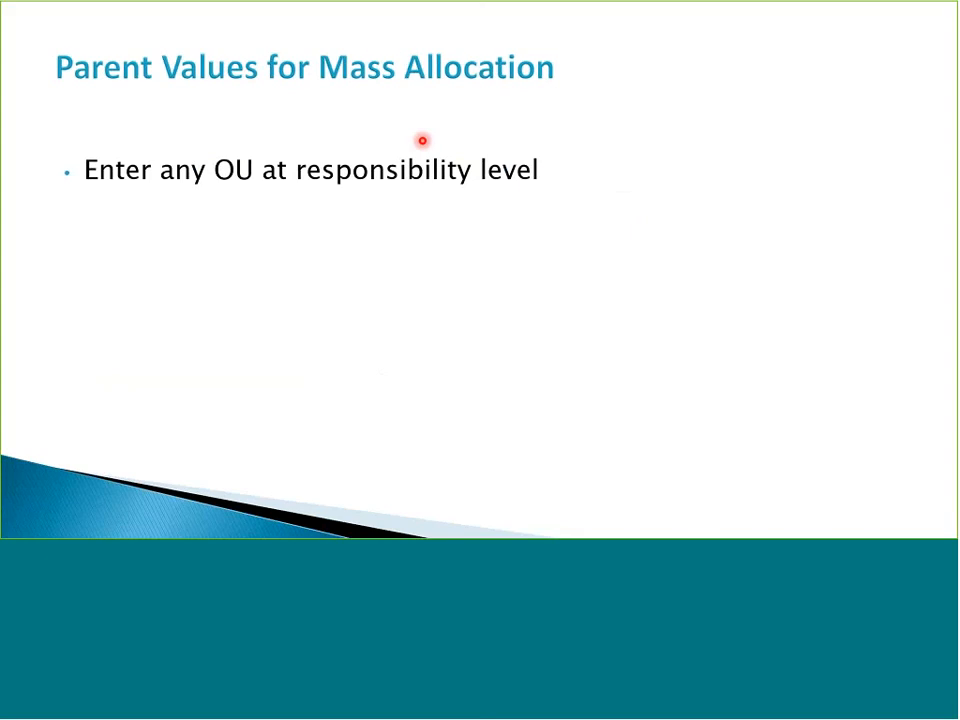
{"action": "key", "text": "Right"}
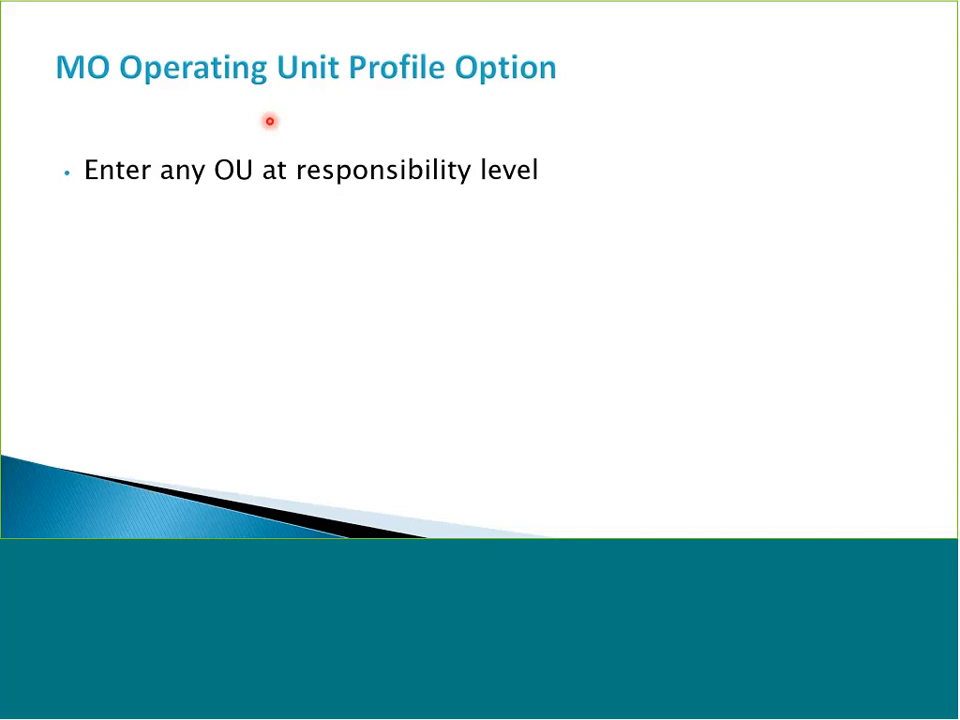
{"action": "key", "text": "super+Tab"}
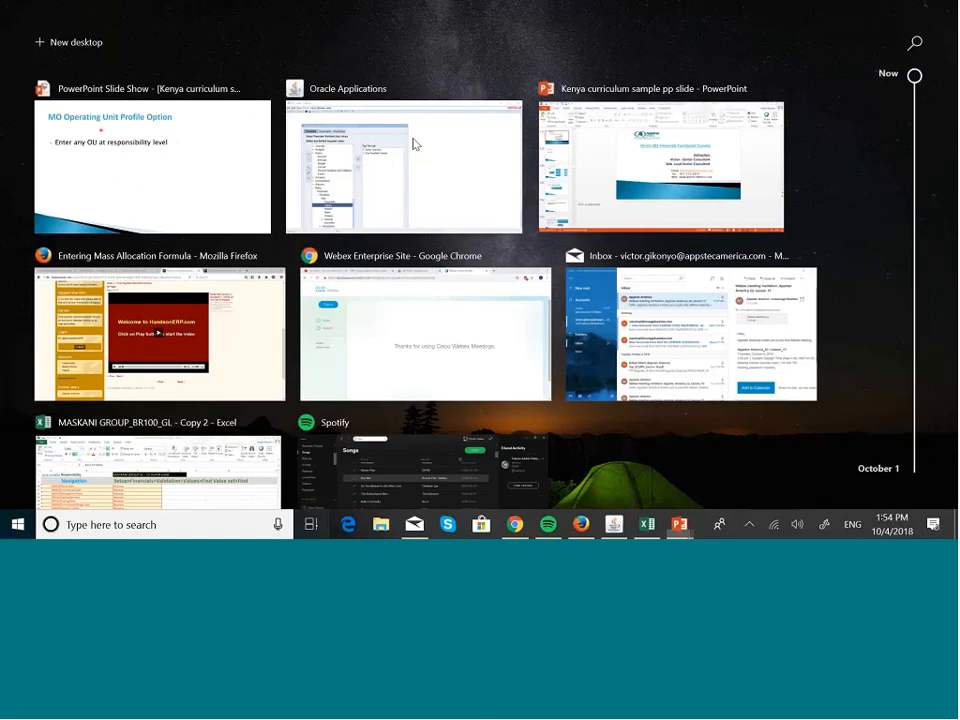
{"action": "left_click", "coordinate": [398, 133]}
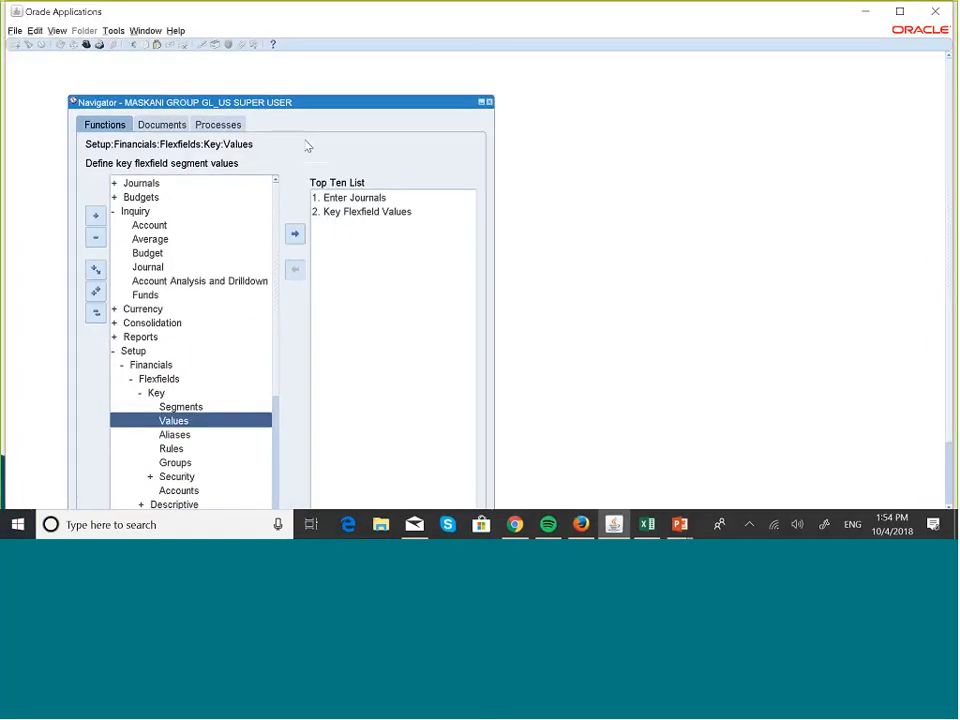
Step: Switch the responsibility to System Administrator
{"action": "left_click", "coordinate": [15, 31]}
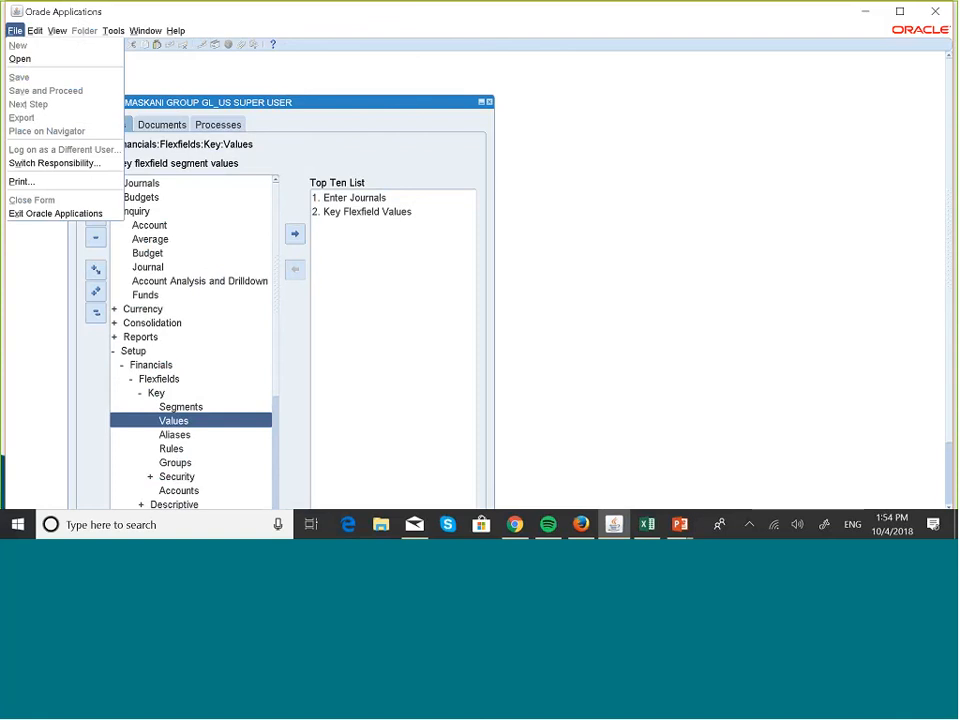
{"action": "left_click", "coordinate": [76, 163]}
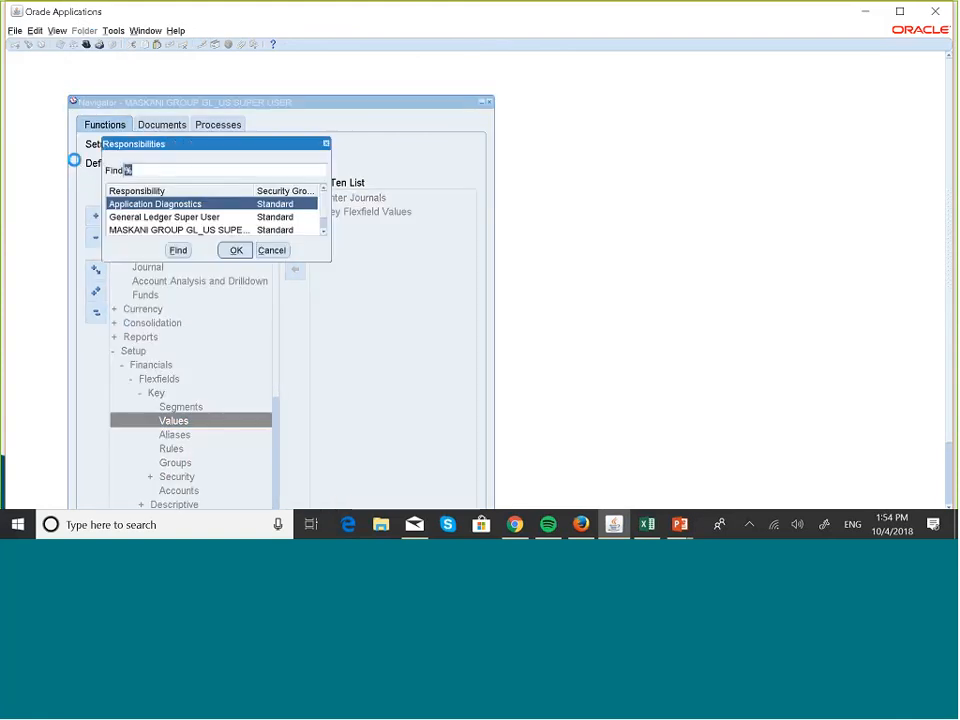
{"action": "left_click", "coordinate": [323, 233]}
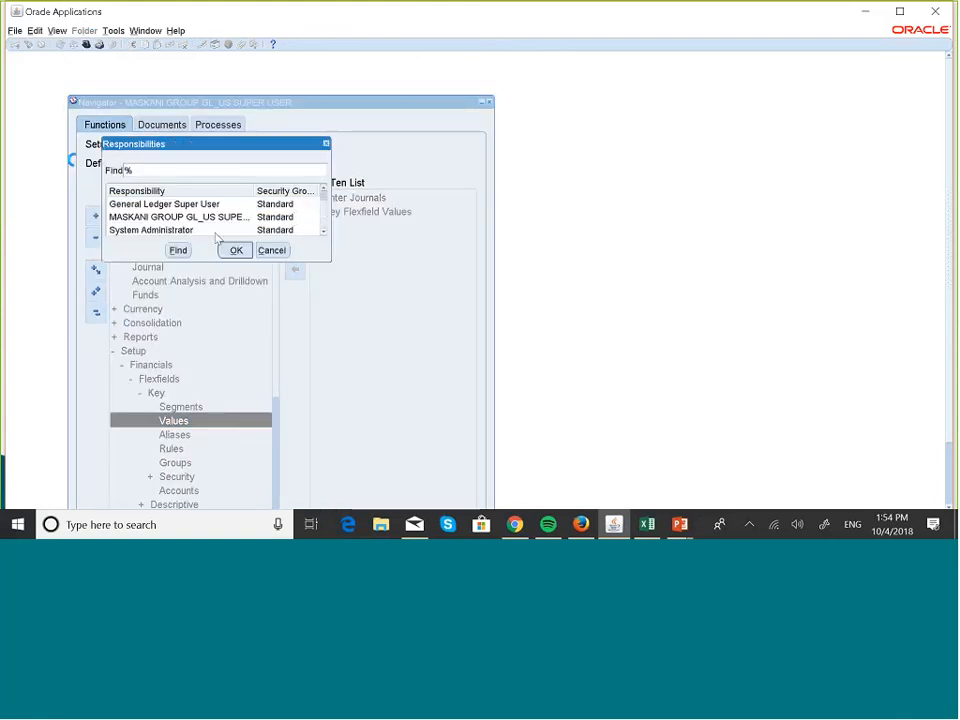
{"action": "left_click", "coordinate": [200, 230]}
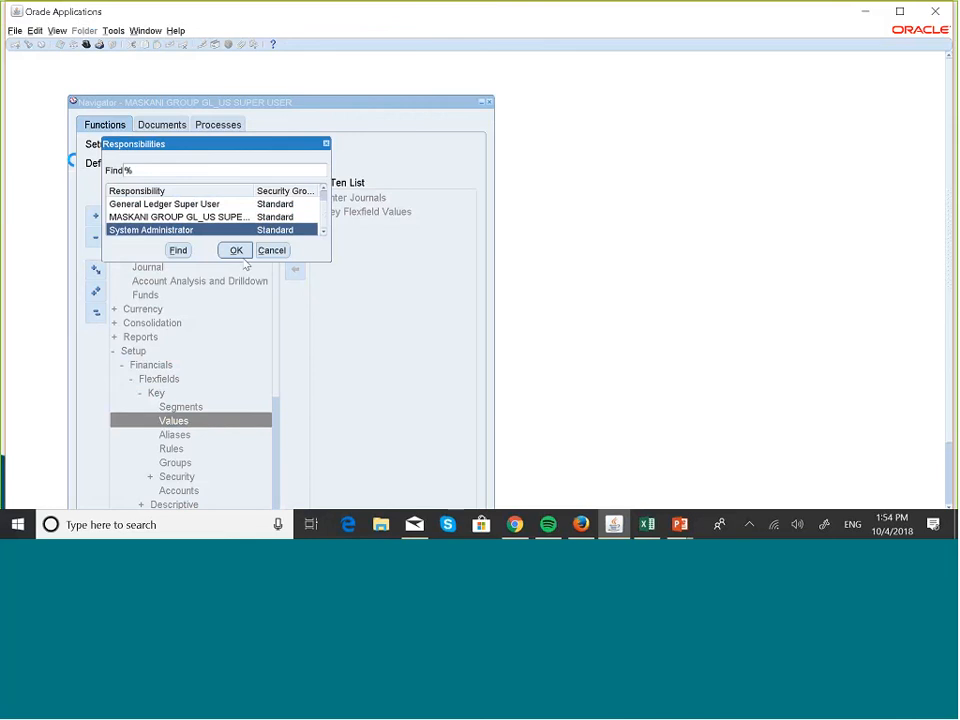
{"action": "left_click", "coordinate": [236, 250]}
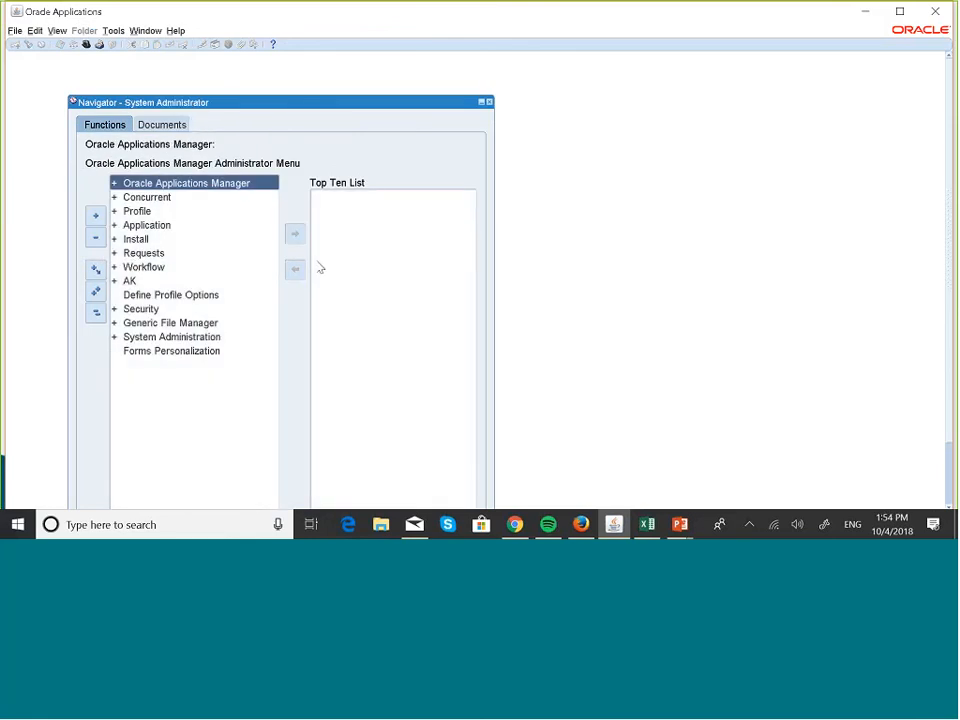
Step: Add the system profile options function to the Top Ten List and open it from there
{"action": "left_click", "coordinate": [156, 212]}
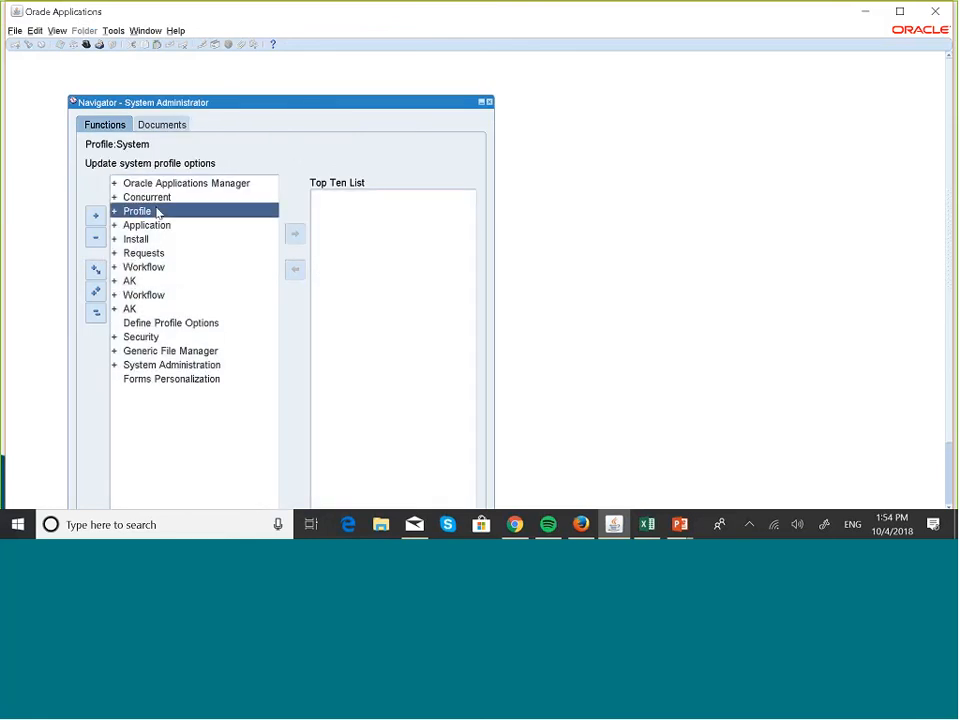
{"action": "double_click", "coordinate": [156, 212]}
{"action": "left_click", "coordinate": [257, 228]}
{"action": "left_click", "coordinate": [295, 232]}
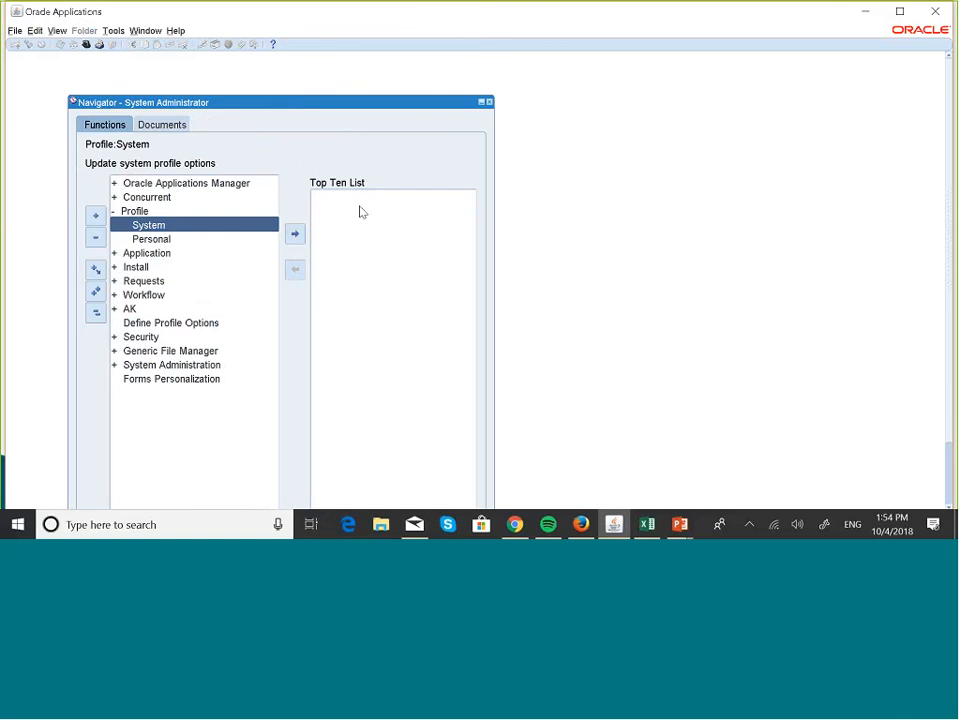
{"action": "left_click", "coordinate": [378, 201]}
{"action": "double_click", "coordinate": [378, 201]}
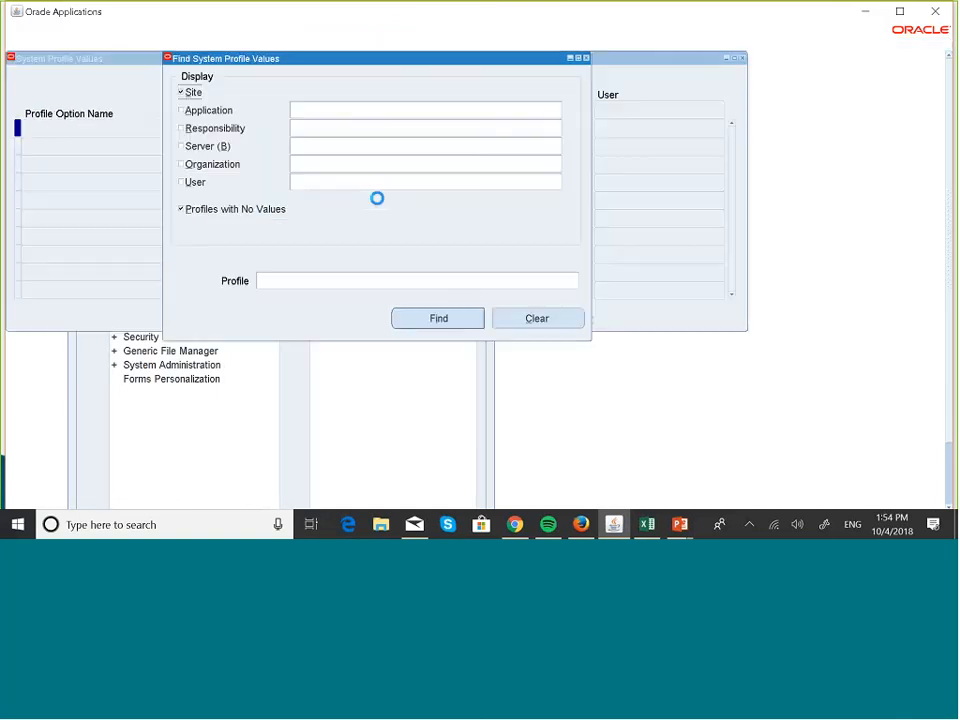
Step: Find the system profile options matching mo% for the MASKANI GROUP GL_US SUPER USER responsibility
{"action": "left_click", "coordinate": [333, 131]}
{"action": "type", "text": "maskan"}
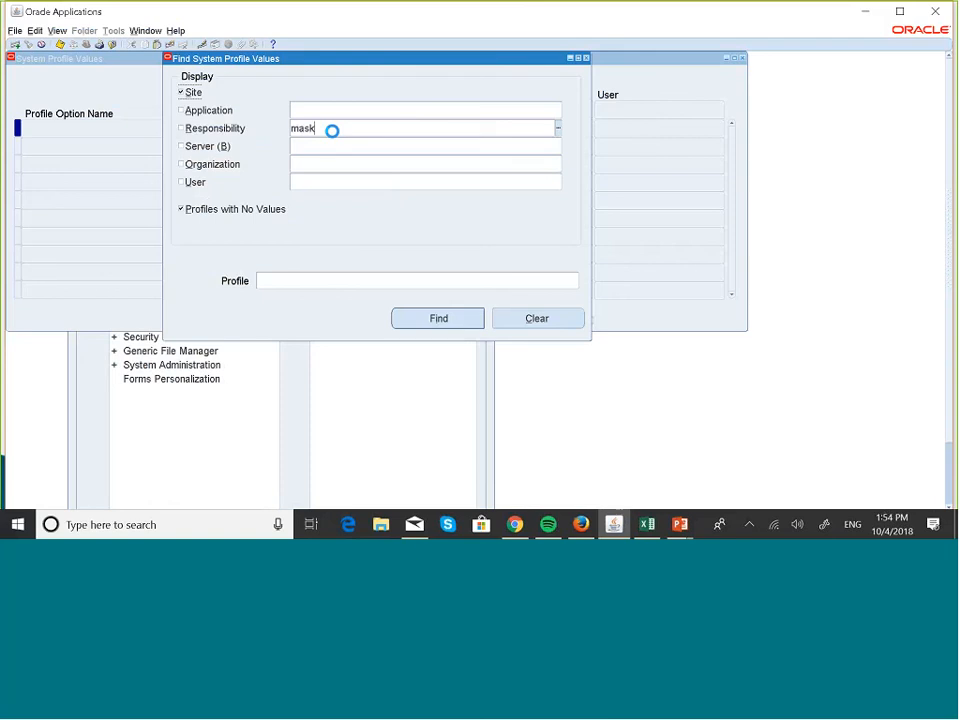
{"action": "key", "text": "Tab"}
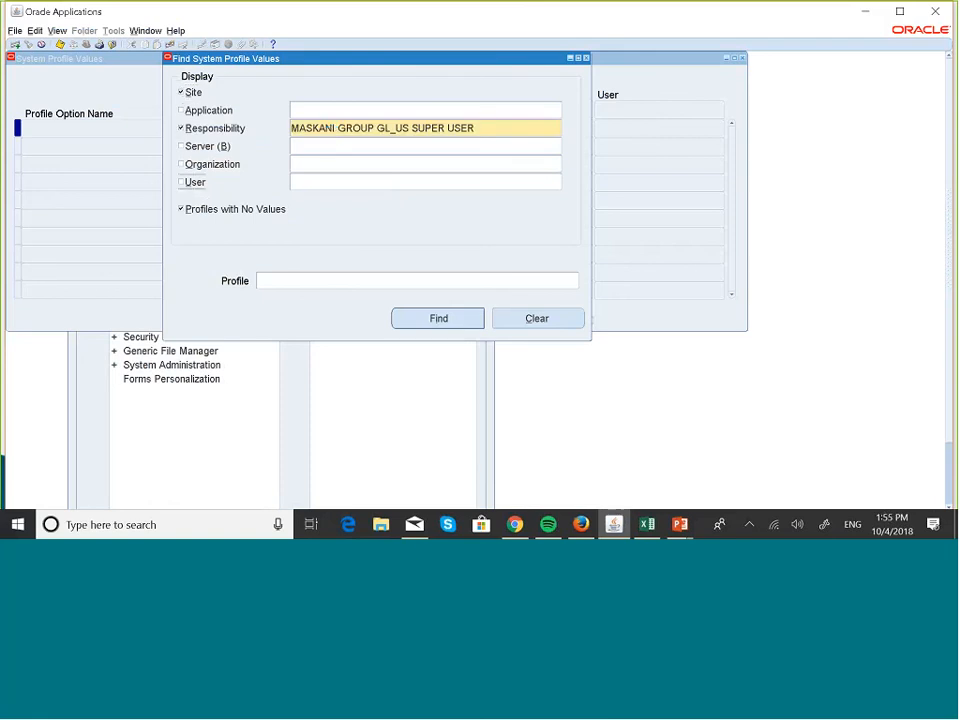
{"action": "left_click", "coordinate": [303, 281]}
{"action": "type", "text": "mo%"}
{"action": "left_click", "coordinate": [428, 322]}
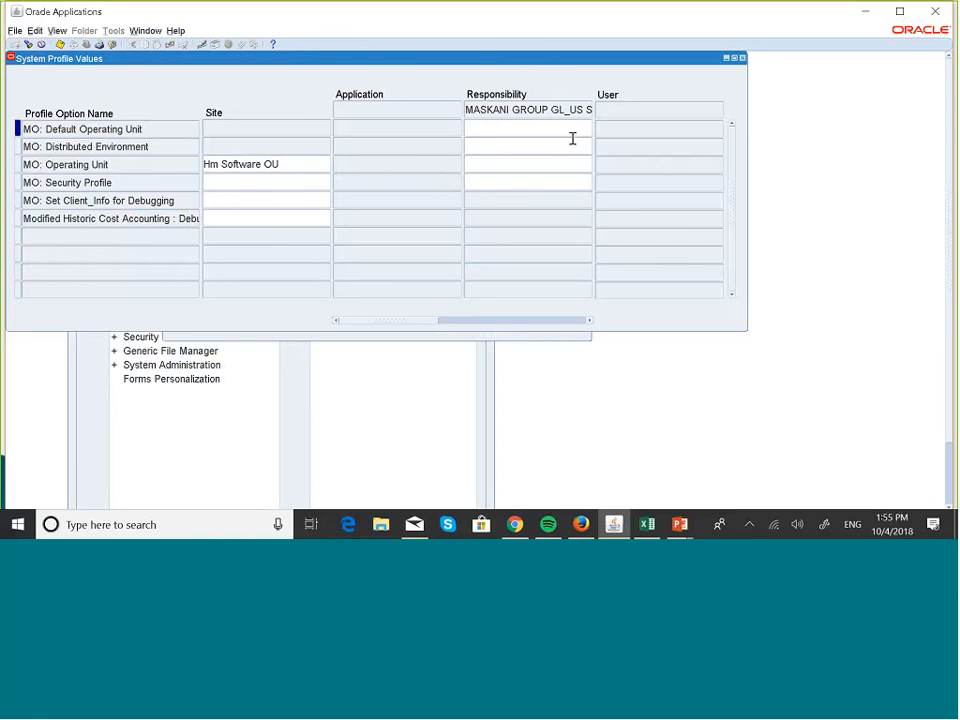
Step: Set MO: Operating Unit to Hm Software OU at responsibility level and close the system profile values form
{"action": "left_click", "coordinate": [517, 164]}
{"action": "left_click", "coordinate": [589, 165]}
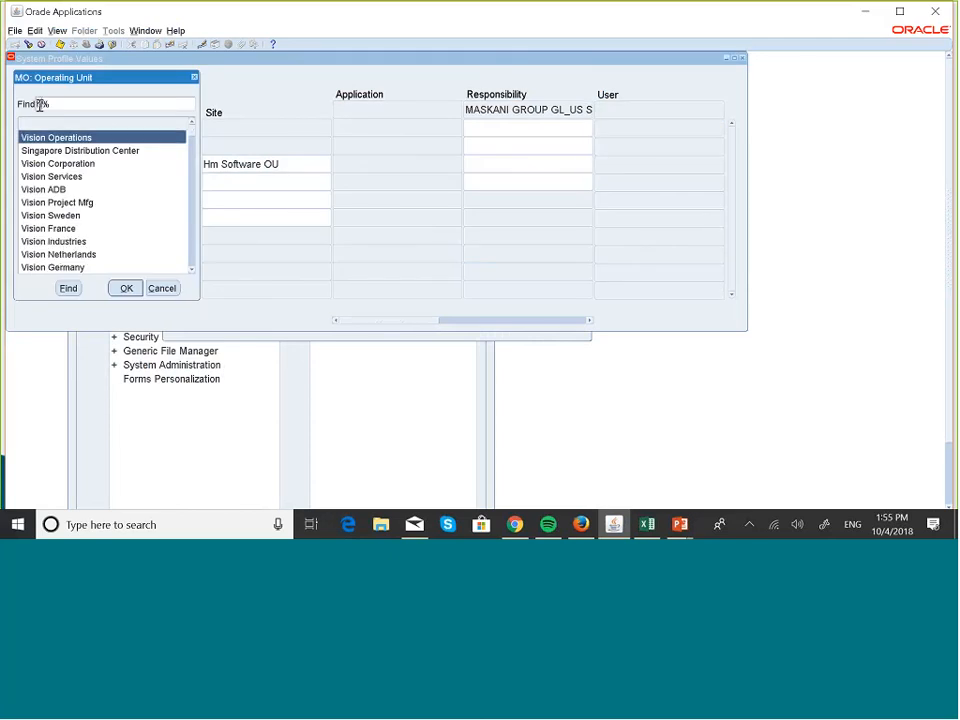
{"action": "type", "text": "hm"}
{"action": "left_click", "coordinate": [68, 289]}
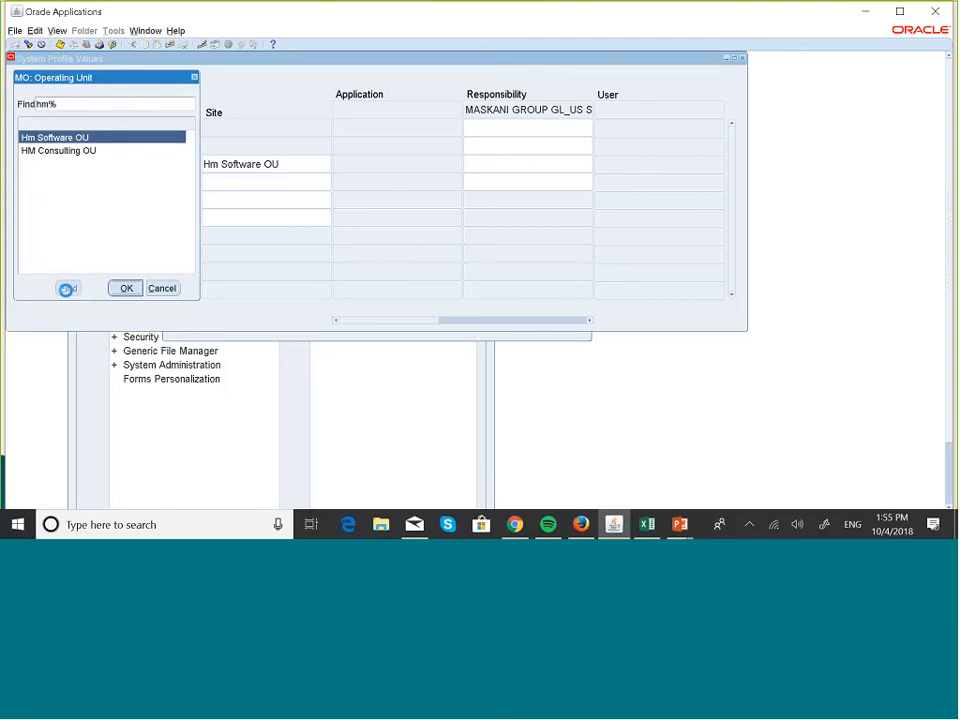
{"action": "left_click", "coordinate": [88, 153]}
{"action": "left_click", "coordinate": [72, 142]}
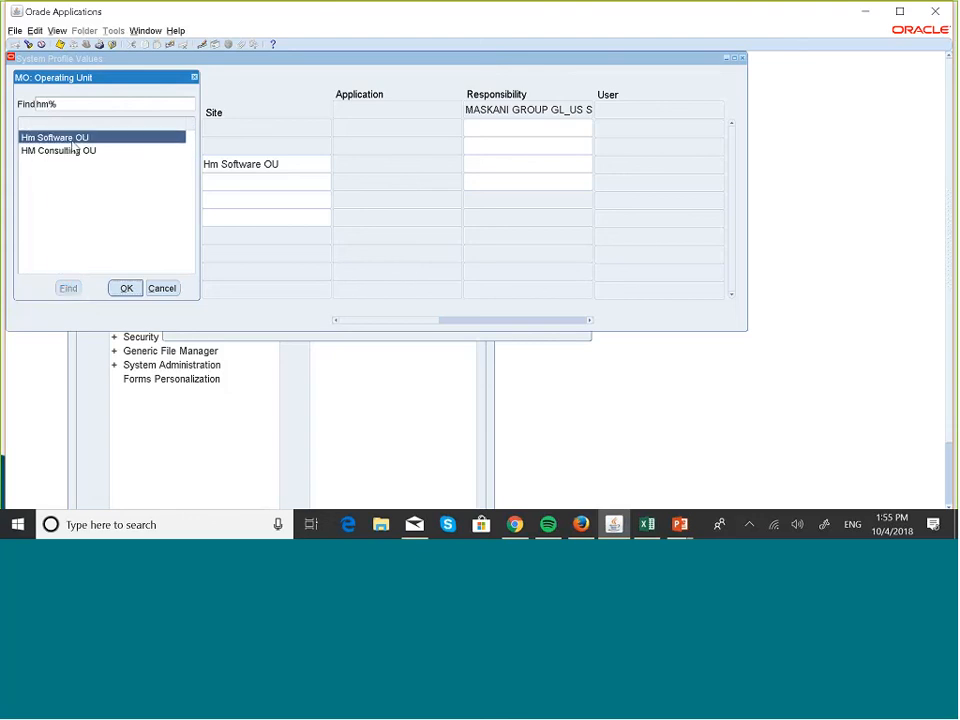
{"action": "left_click", "coordinate": [126, 289]}
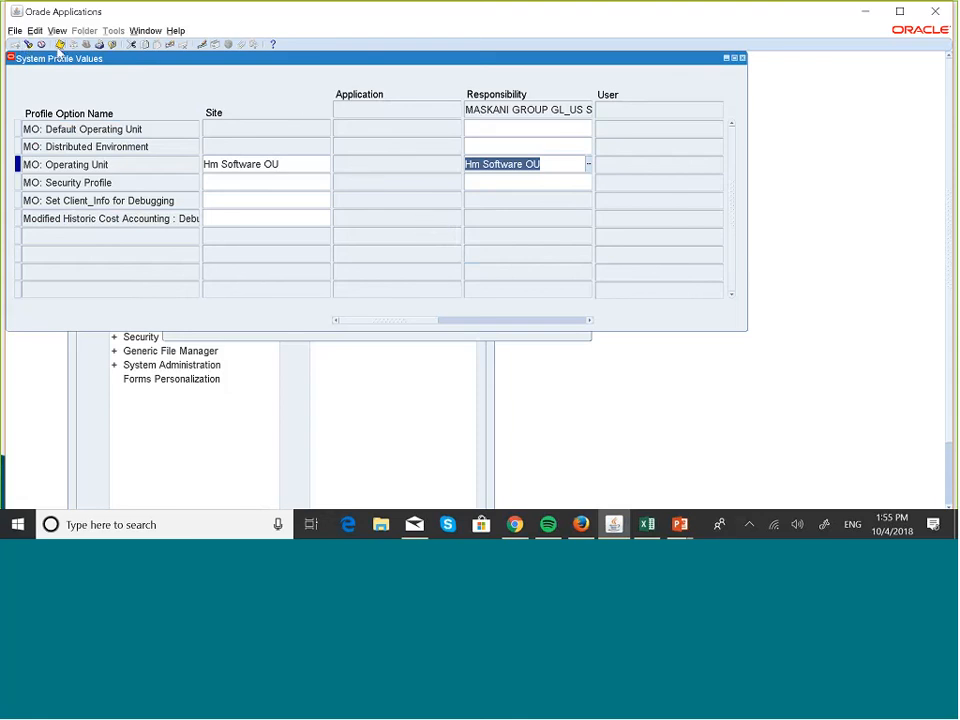
{"action": "left_click", "coordinate": [742, 59]}
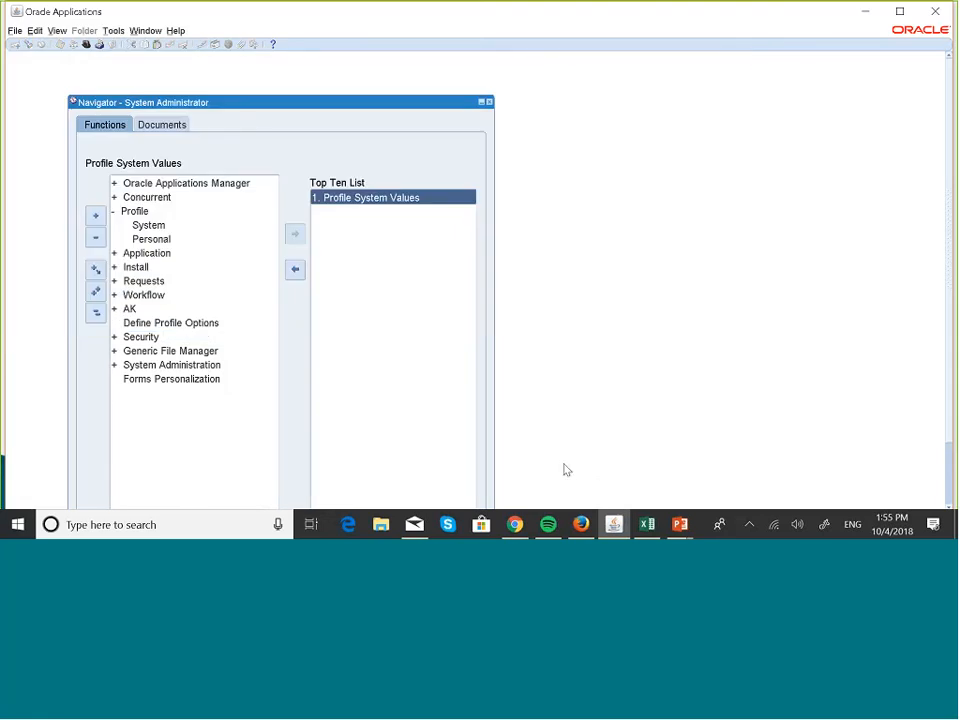
Step: Switch to the PowerPoint slide show and advance to the Creating Mass Allocation Formula slide
{"action": "key", "text": "super+Tab"}
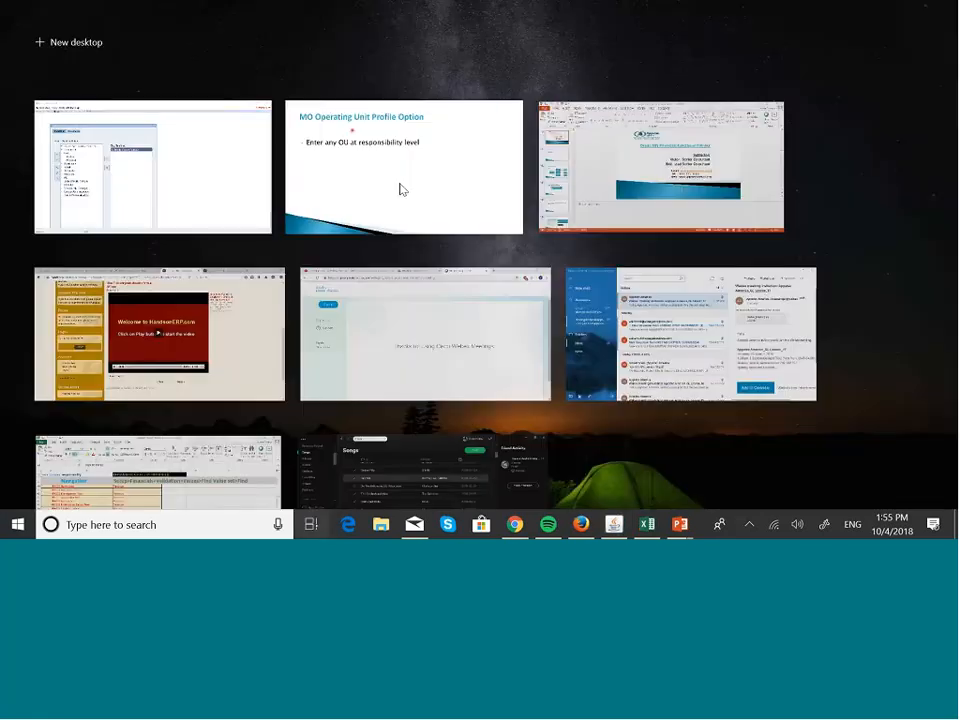
{"action": "left_click", "coordinate": [399, 189]}
{"action": "key", "text": "Right"}
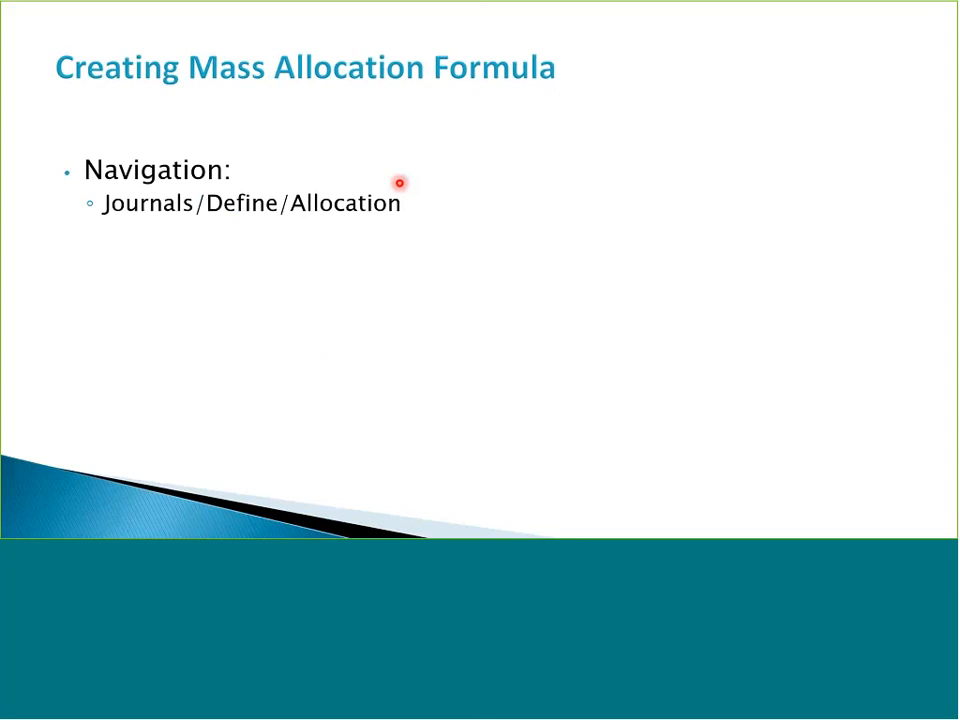